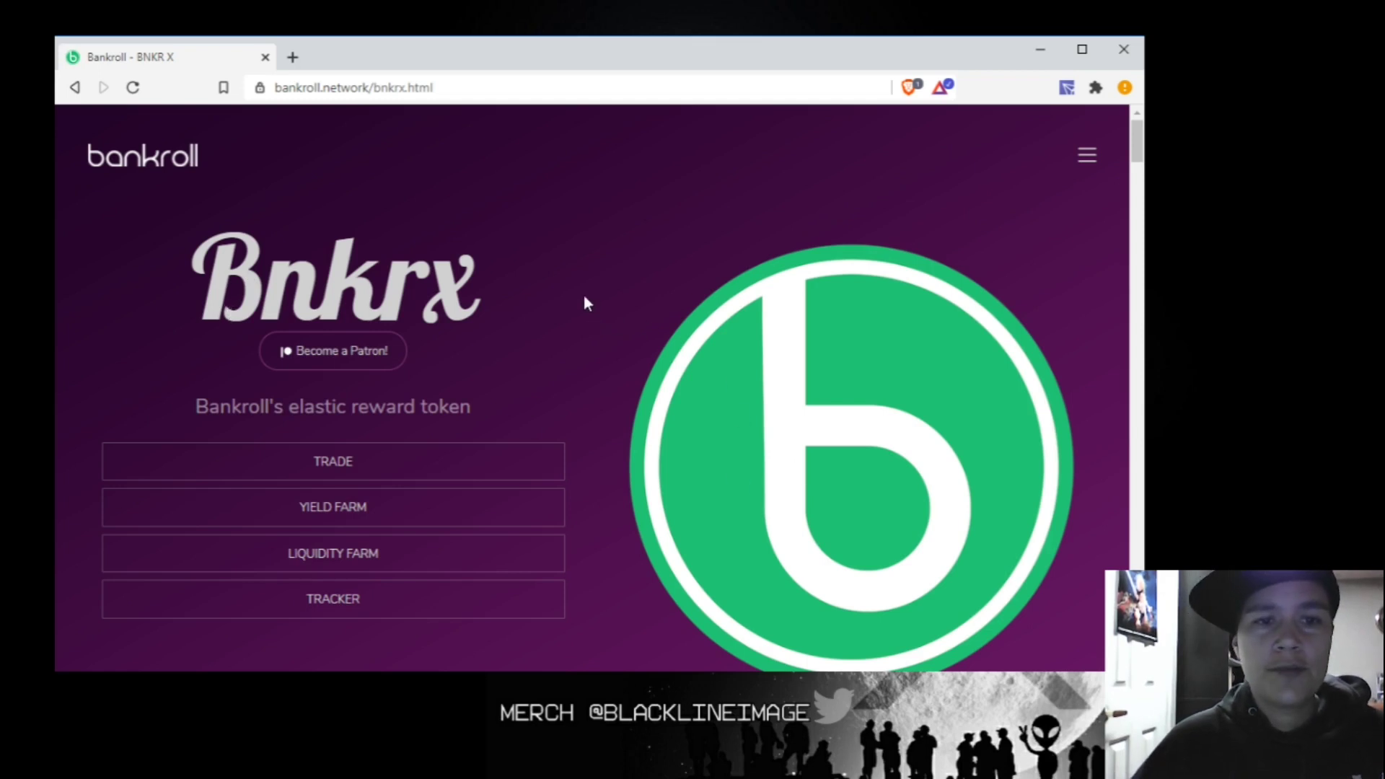
- Read the About section of the BNKRX page, highlighting the sentences on mining difficulty and locked liquidity
{"action": "scroll", "coordinate": [584, 303], "scroll_direction": "down", "scroll_amount": 1}
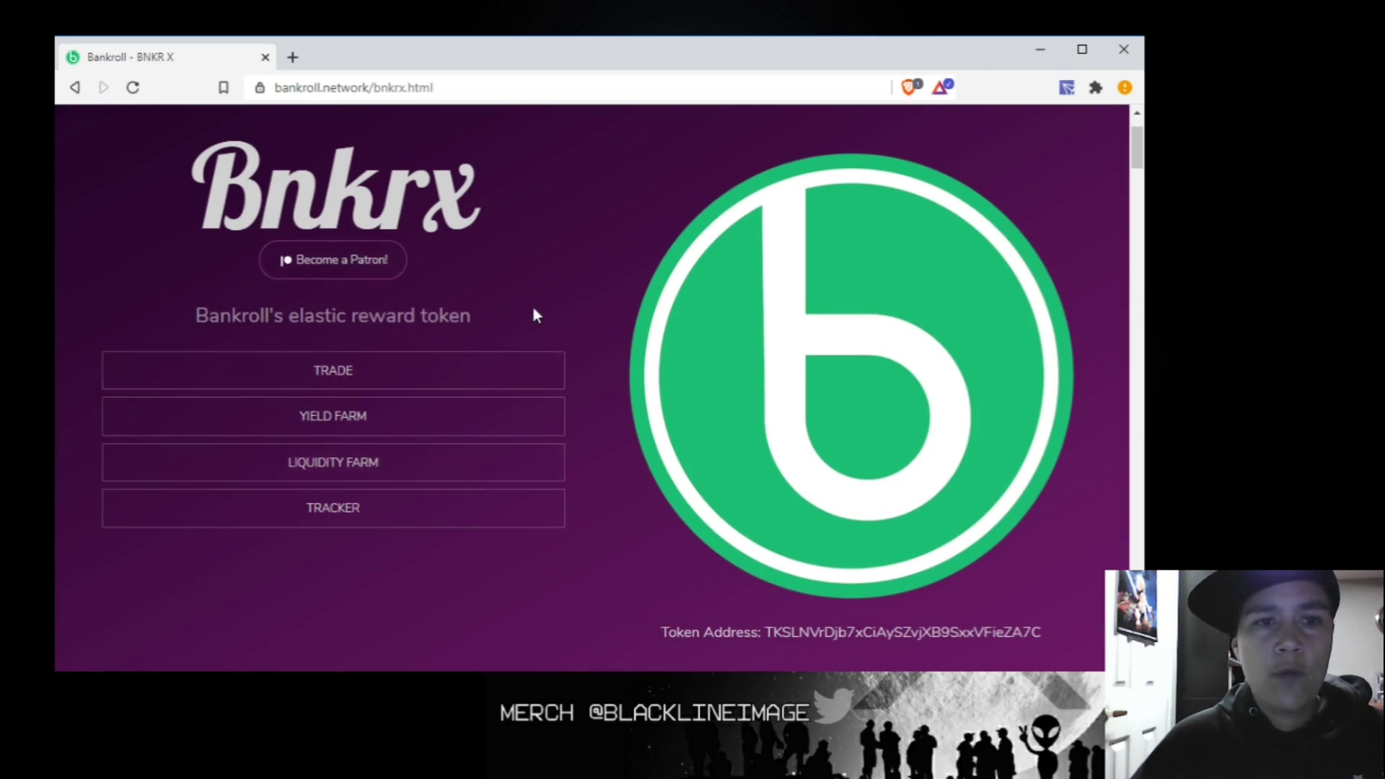
{"action": "scroll", "coordinate": [555, 339], "scroll_direction": "down", "scroll_amount": 5}
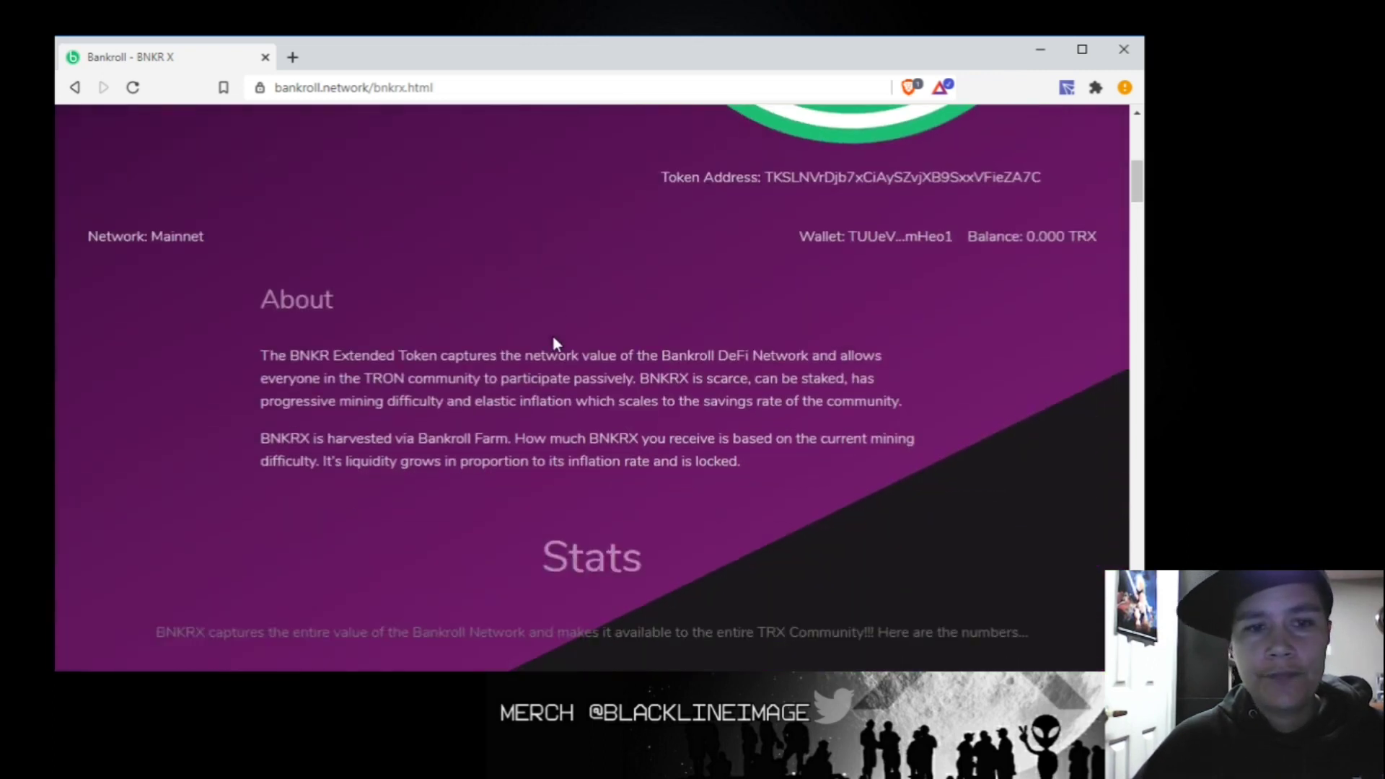
{"action": "scroll", "coordinate": [556, 343], "scroll_direction": "down", "scroll_amount": 2}
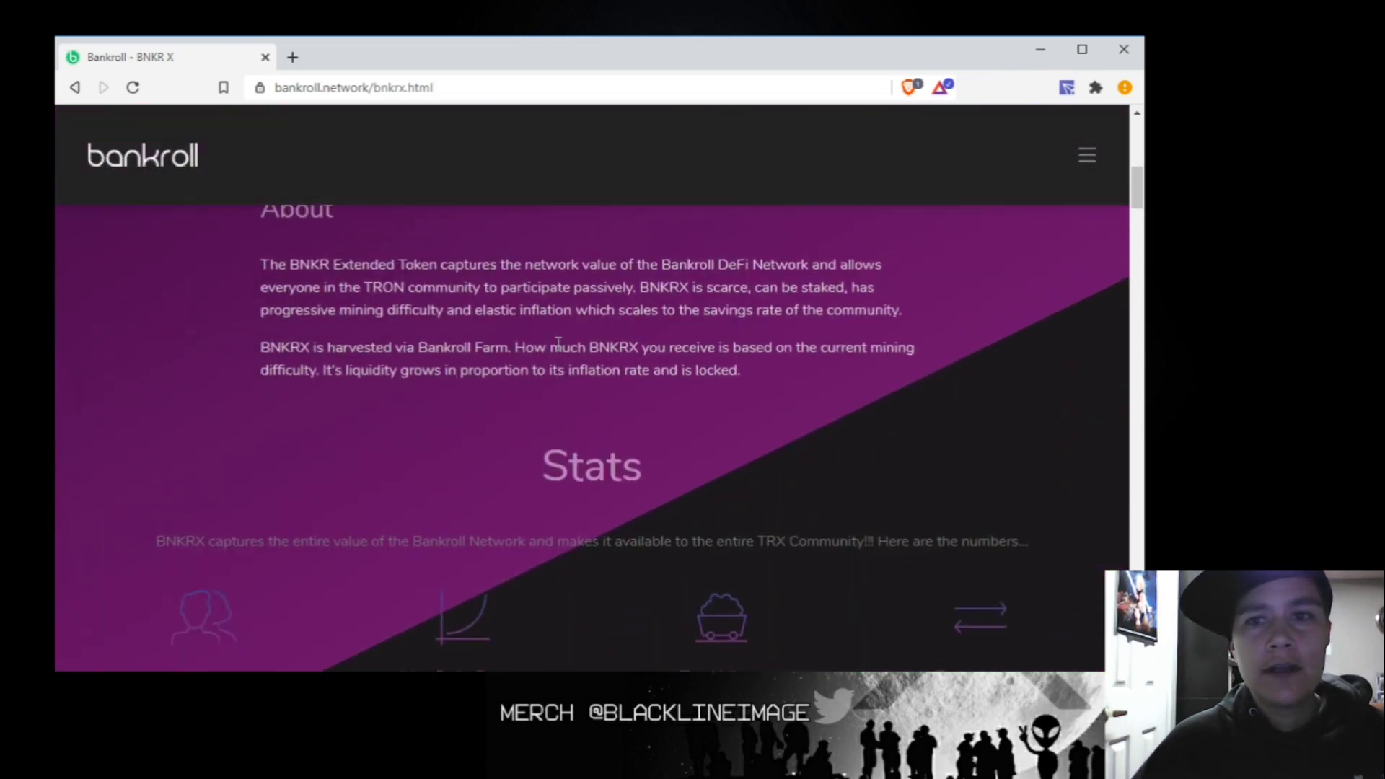
{"action": "scroll", "coordinate": [556, 352], "scroll_direction": "up", "scroll_amount": 1}
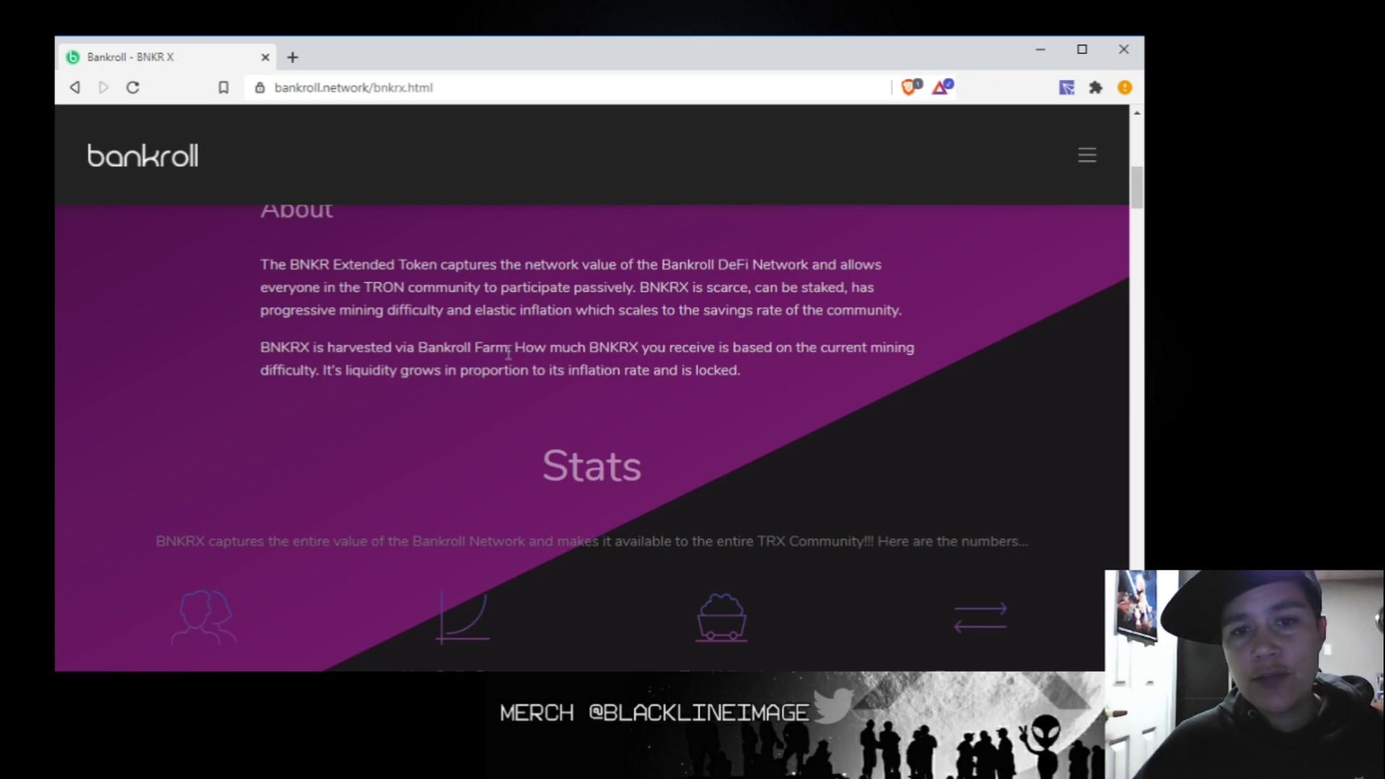
{"action": "left_click_drag", "start_coordinate": [511, 347], "coordinate": [793, 371]}
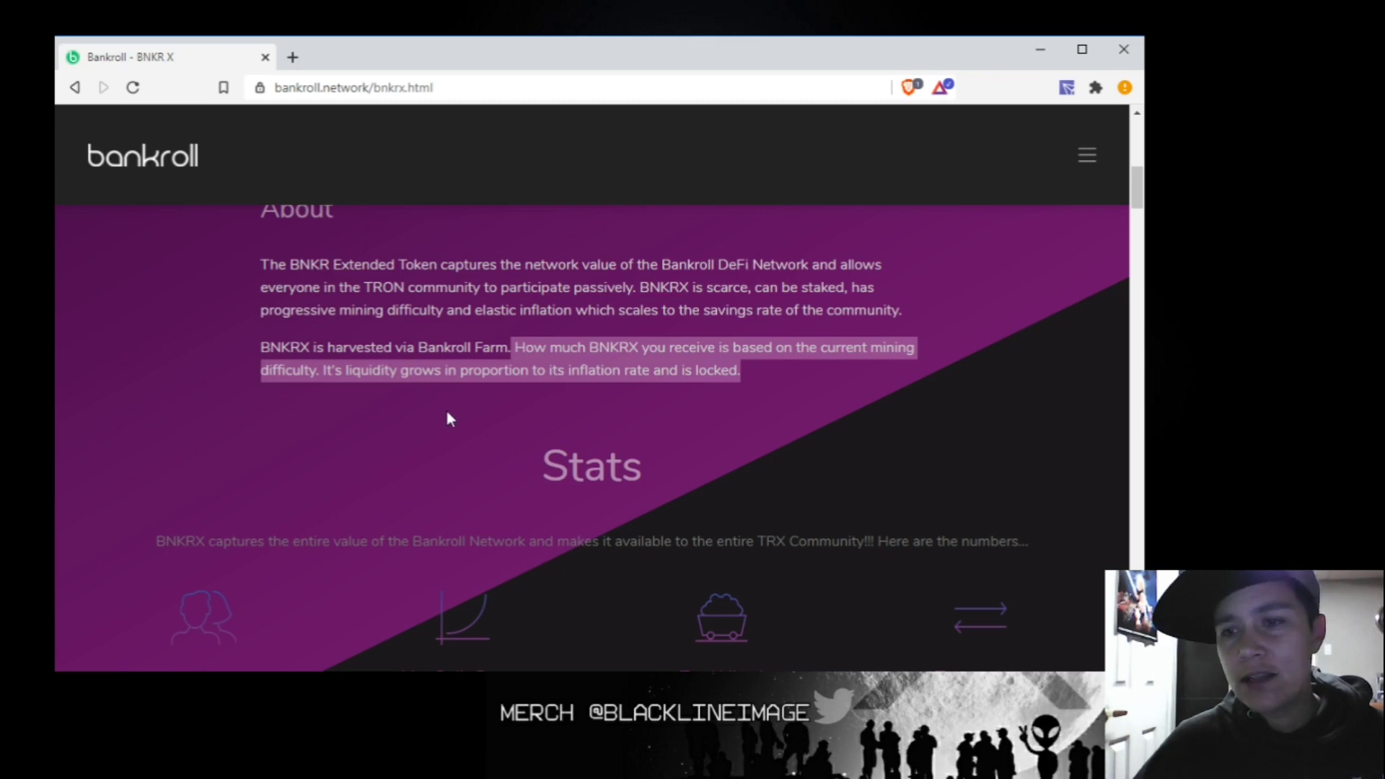
{"action": "left_click", "coordinate": [365, 437]}
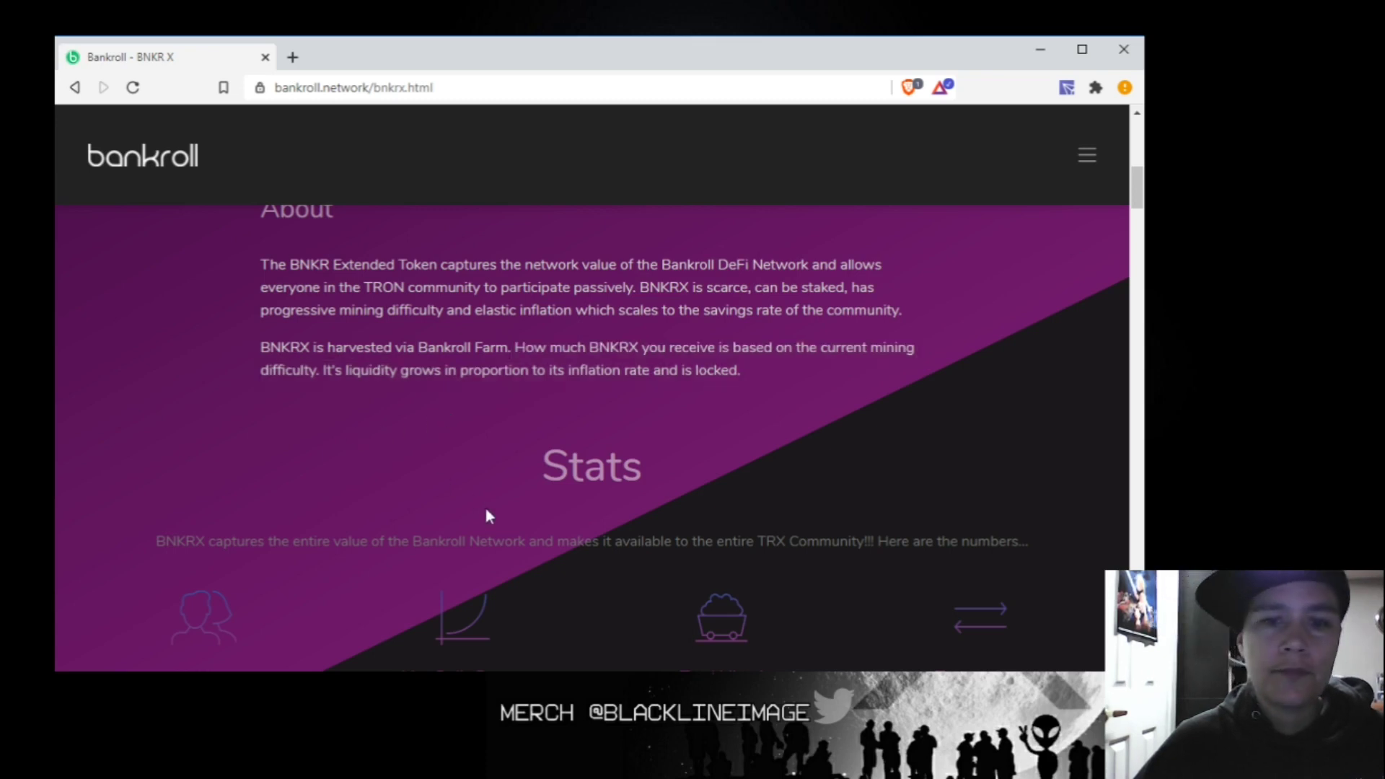
- Examine the BNKRX Stats section, including the holder count, and the token's Activity list
{"action": "scroll", "coordinate": [465, 461], "scroll_direction": "down", "scroll_amount": 3}
{"action": "scroll", "coordinate": [465, 462], "scroll_direction": "down", "scroll_amount": 1}
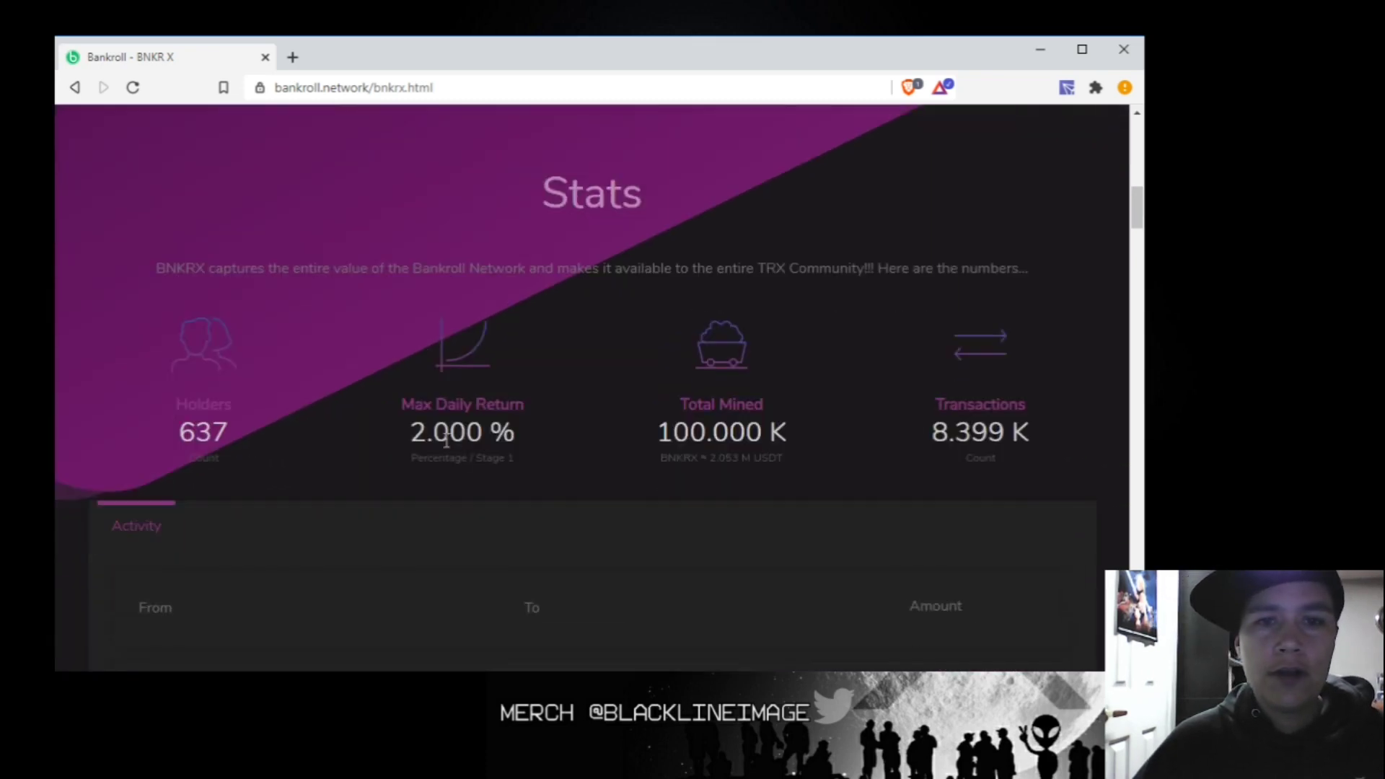
{"action": "double_click", "coordinate": [229, 439]}
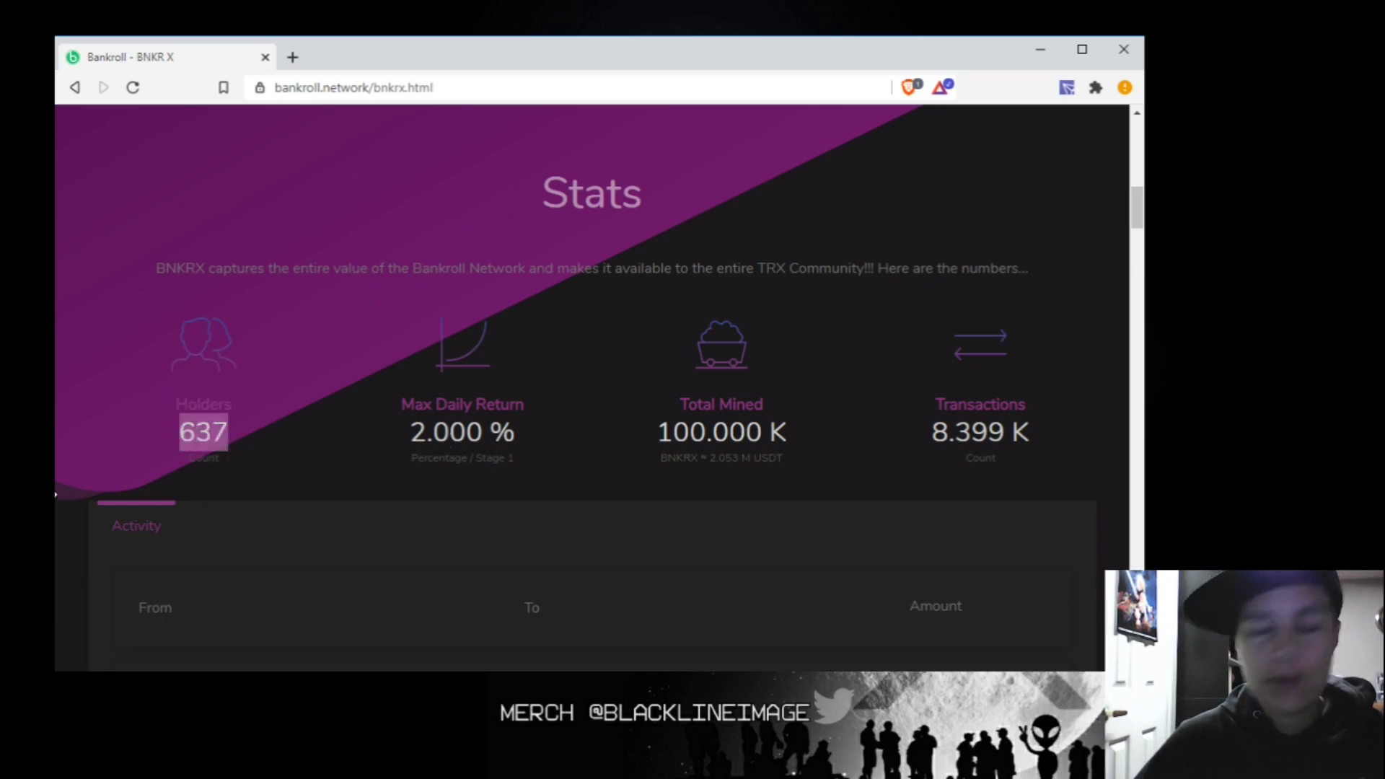
{"action": "left_click", "coordinate": [176, 445]}
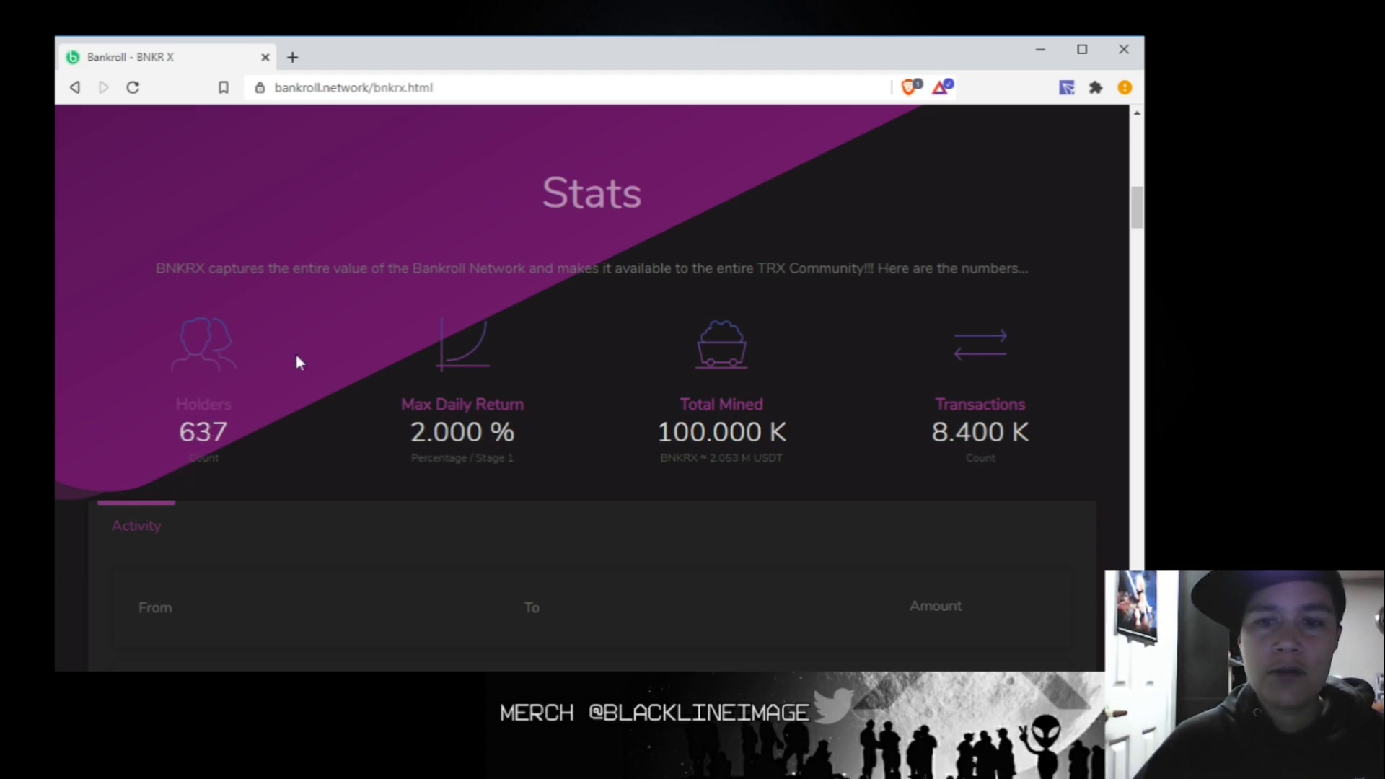
{"action": "scroll", "coordinate": [548, 411], "scroll_direction": "up", "scroll_amount": 2}
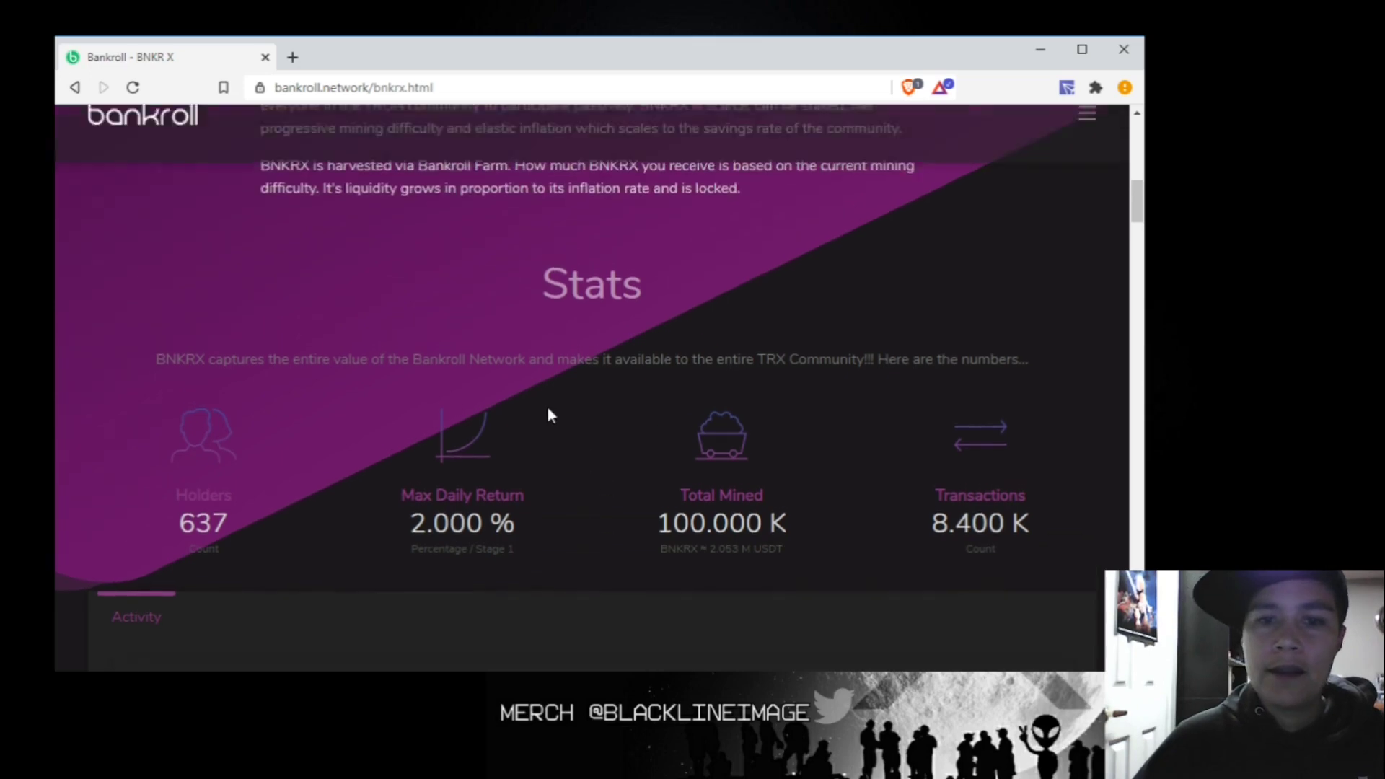
{"action": "scroll", "coordinate": [547, 413], "scroll_direction": "up", "scroll_amount": 10}
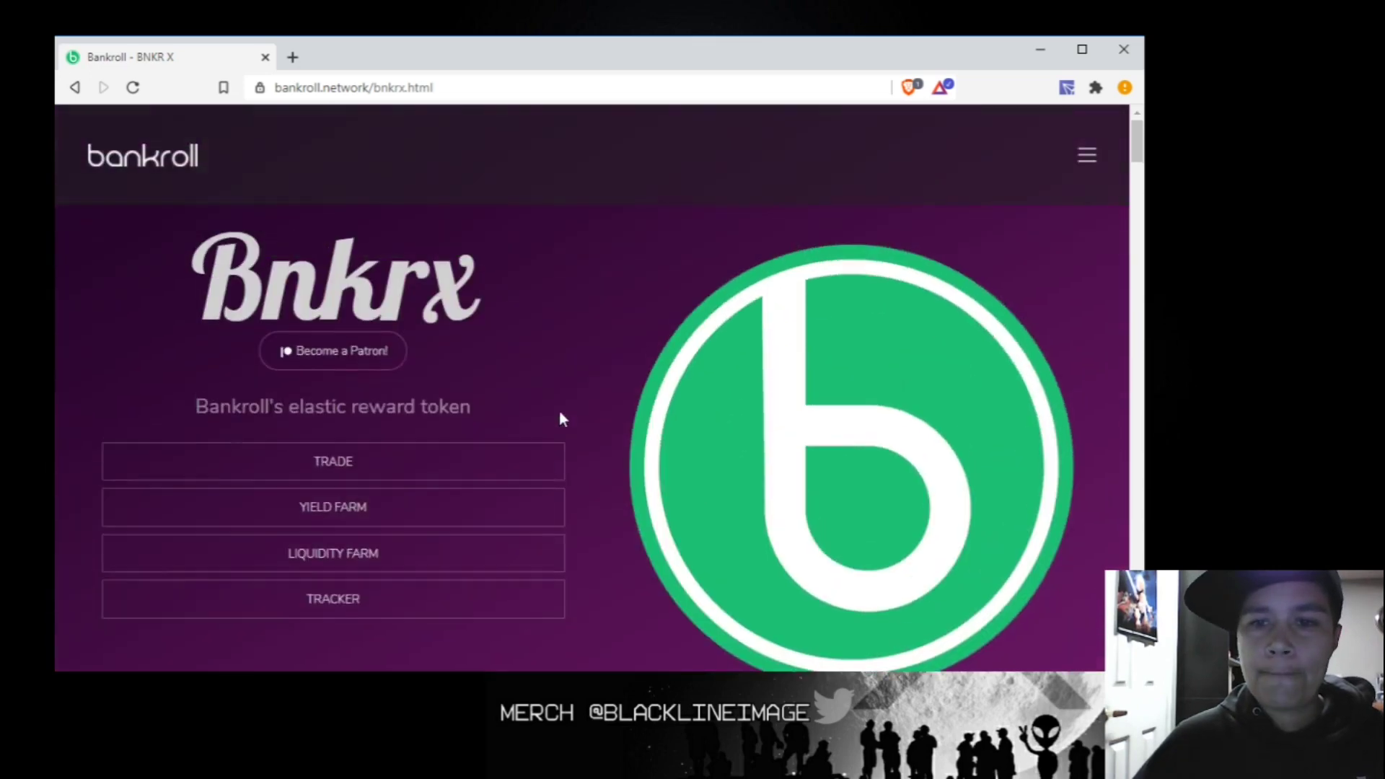
{"action": "scroll", "coordinate": [560, 413], "scroll_direction": "down", "scroll_amount": 15}
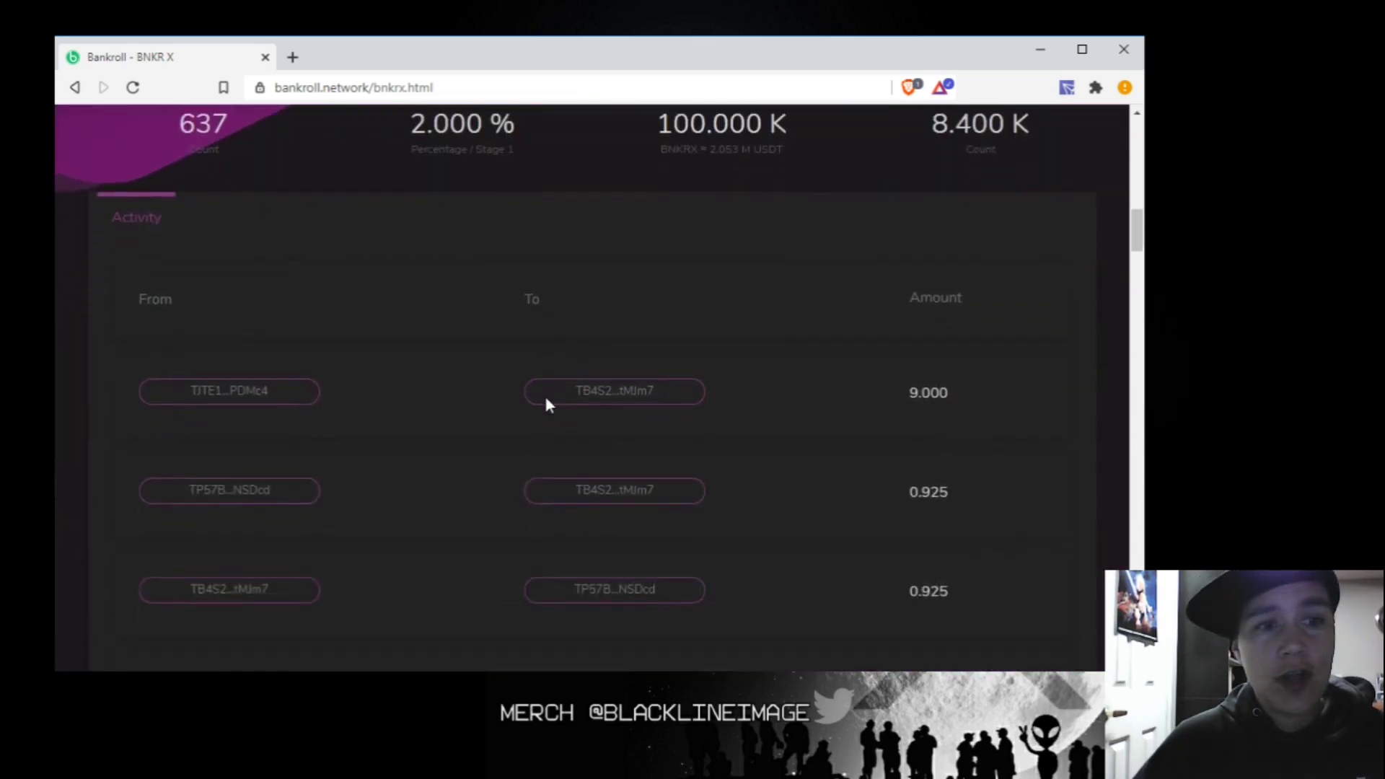
{"action": "scroll", "coordinate": [461, 382], "scroll_direction": "up", "scroll_amount": 15}
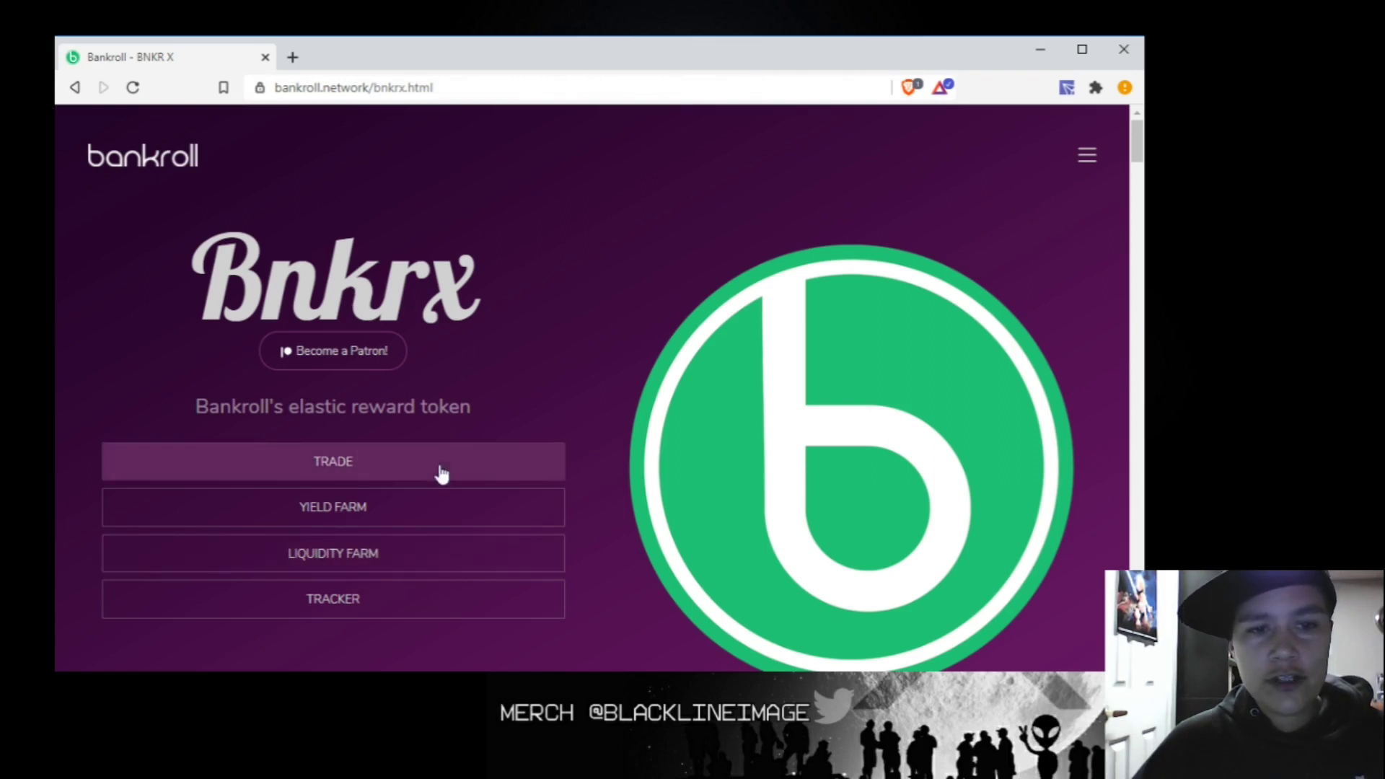
- Look over the site's navigation links, close them, and open the BNKRX Trade page
{"action": "left_click", "coordinate": [1086, 155]}
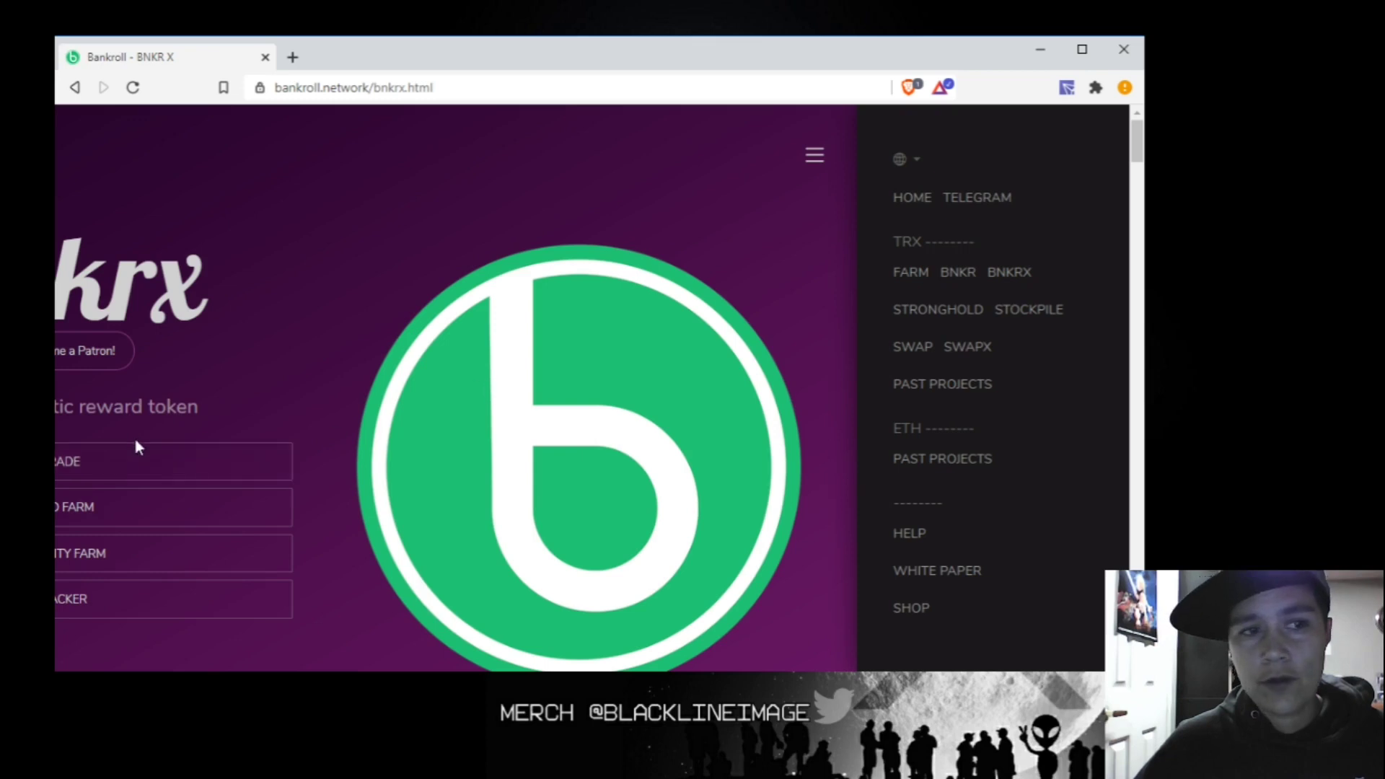
{"action": "left_click", "coordinate": [814, 154]}
{"action": "left_click", "coordinate": [341, 460]}
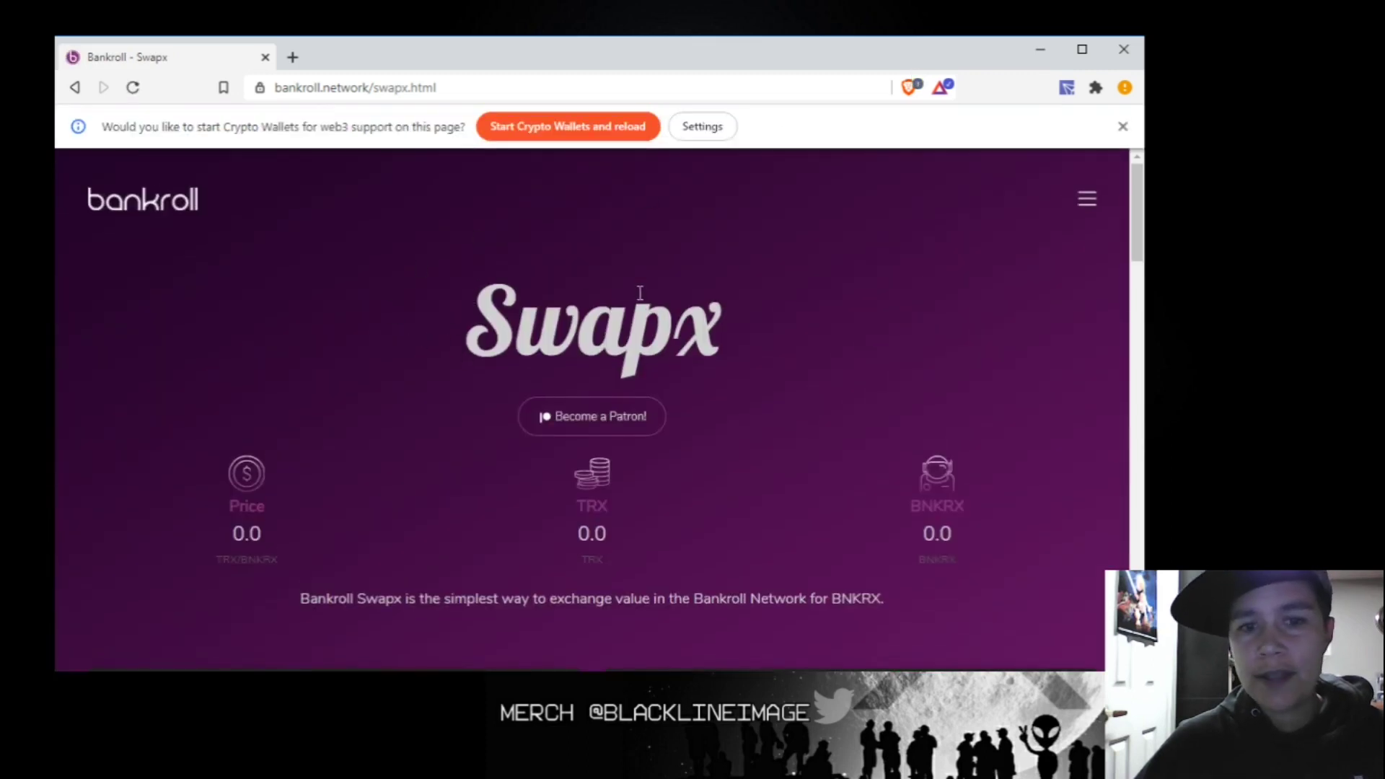
- Examine the TRX/BNKRX price shown on the Swapx page
{"action": "scroll", "coordinate": [767, 317], "scroll_direction": "down", "scroll_amount": 1}
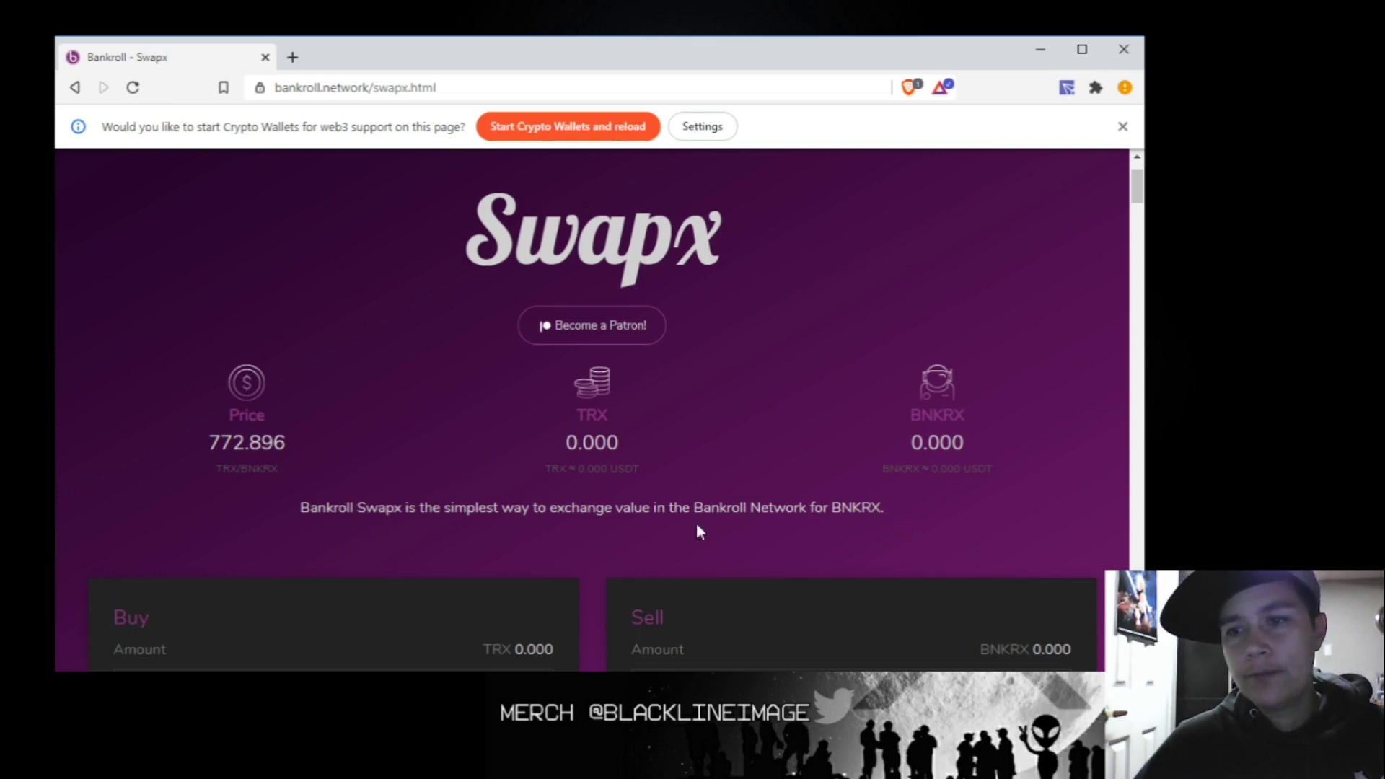
{"action": "scroll", "coordinate": [308, 473], "scroll_direction": "down", "scroll_amount": 1}
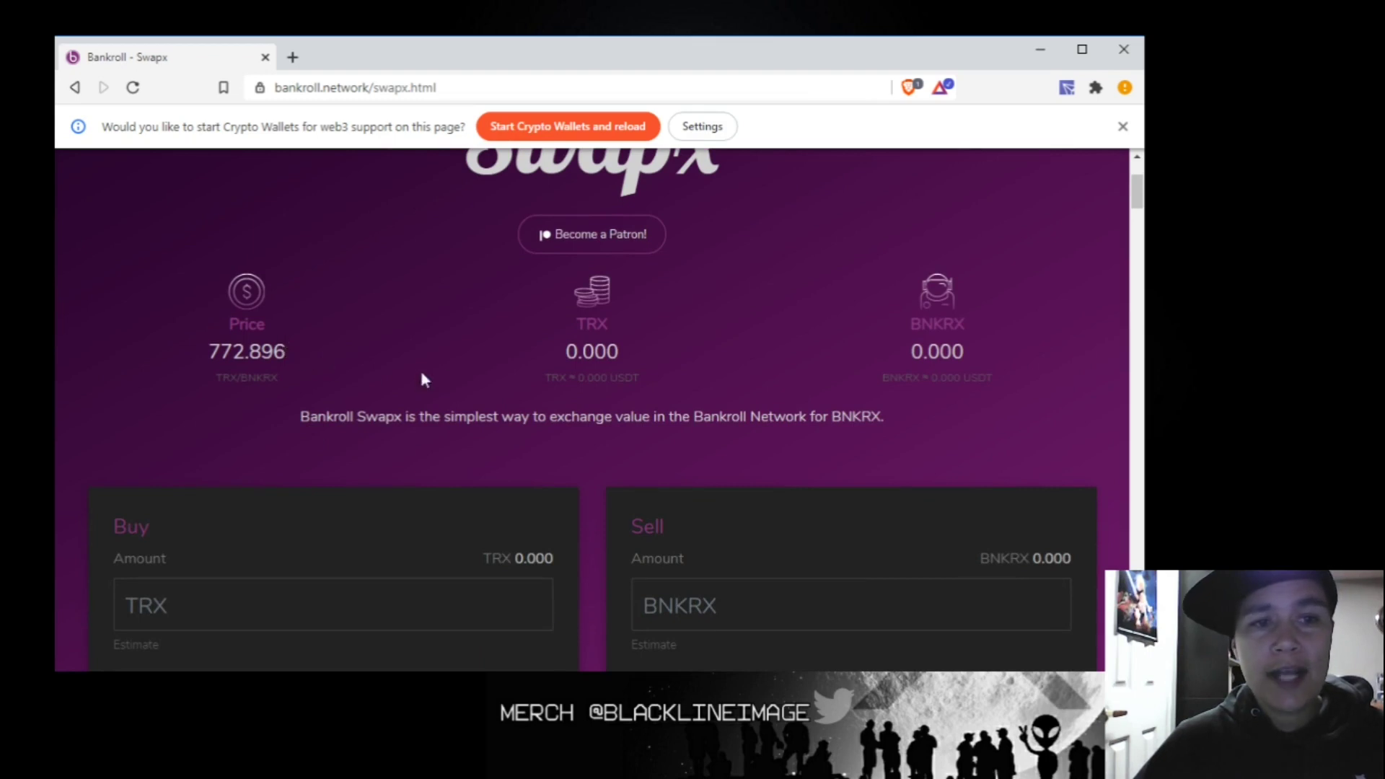
{"action": "left_click_drag", "start_coordinate": [278, 351], "coordinate": [205, 340]}
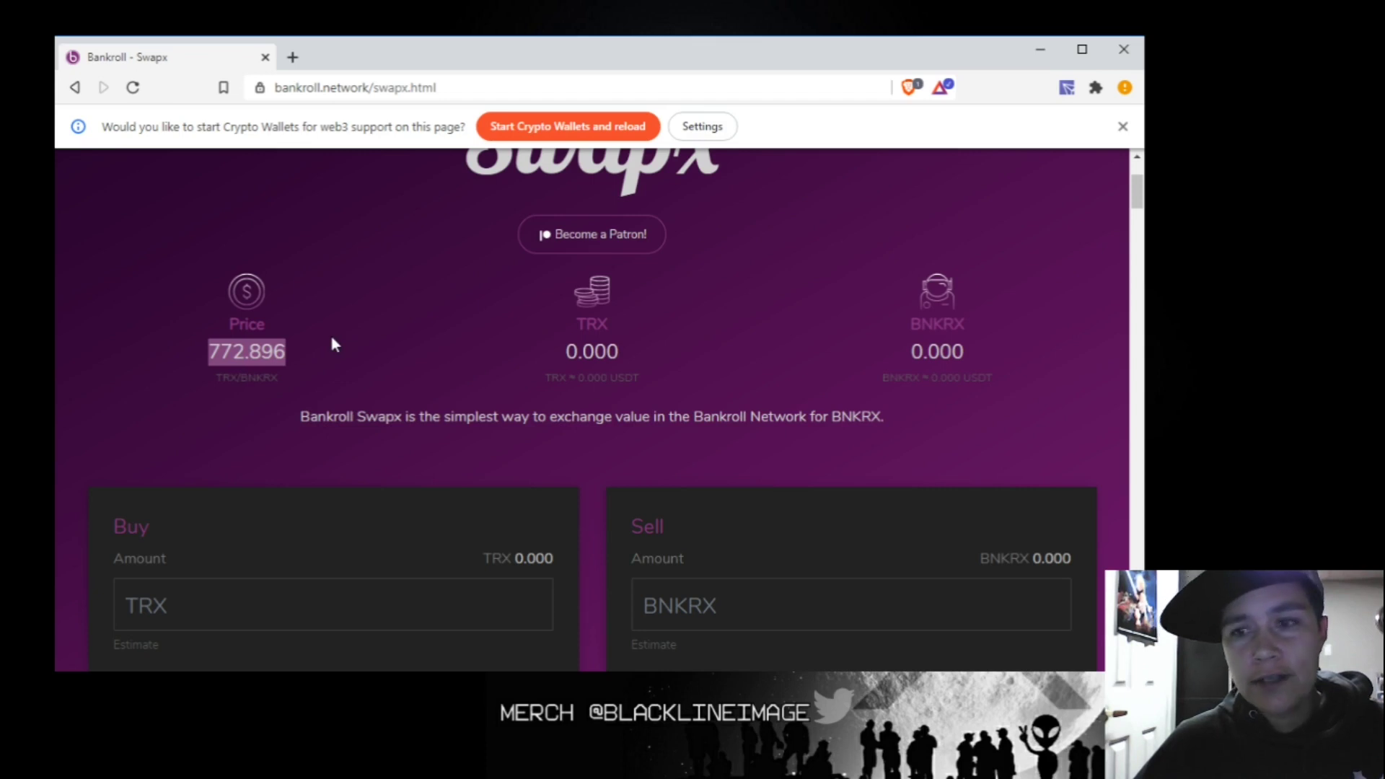
{"action": "left_click", "coordinate": [229, 371]}
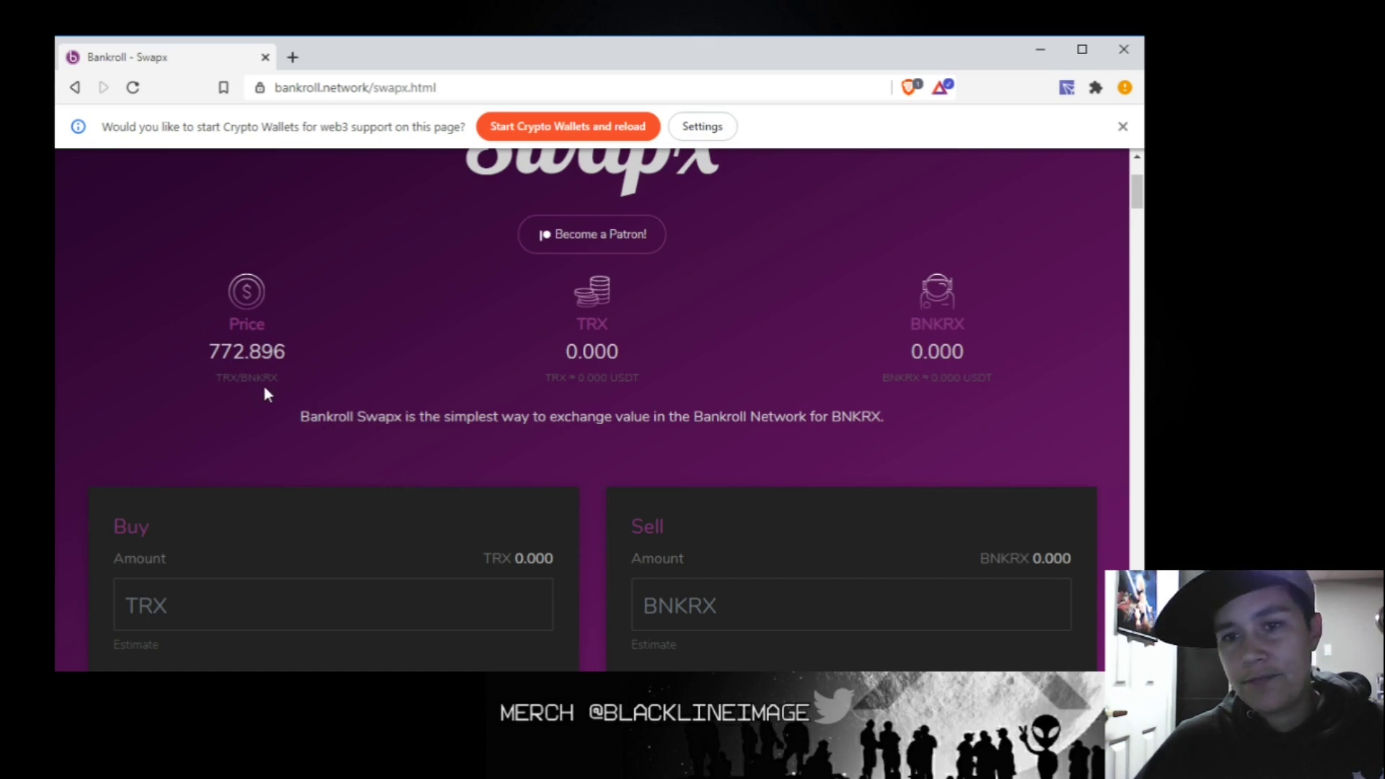
- Review the buy and sell forms and read the Swapx About text, highlighting the passages on transaction fees and farm staking
{"action": "scroll", "coordinate": [264, 386], "scroll_direction": "down", "scroll_amount": 3}
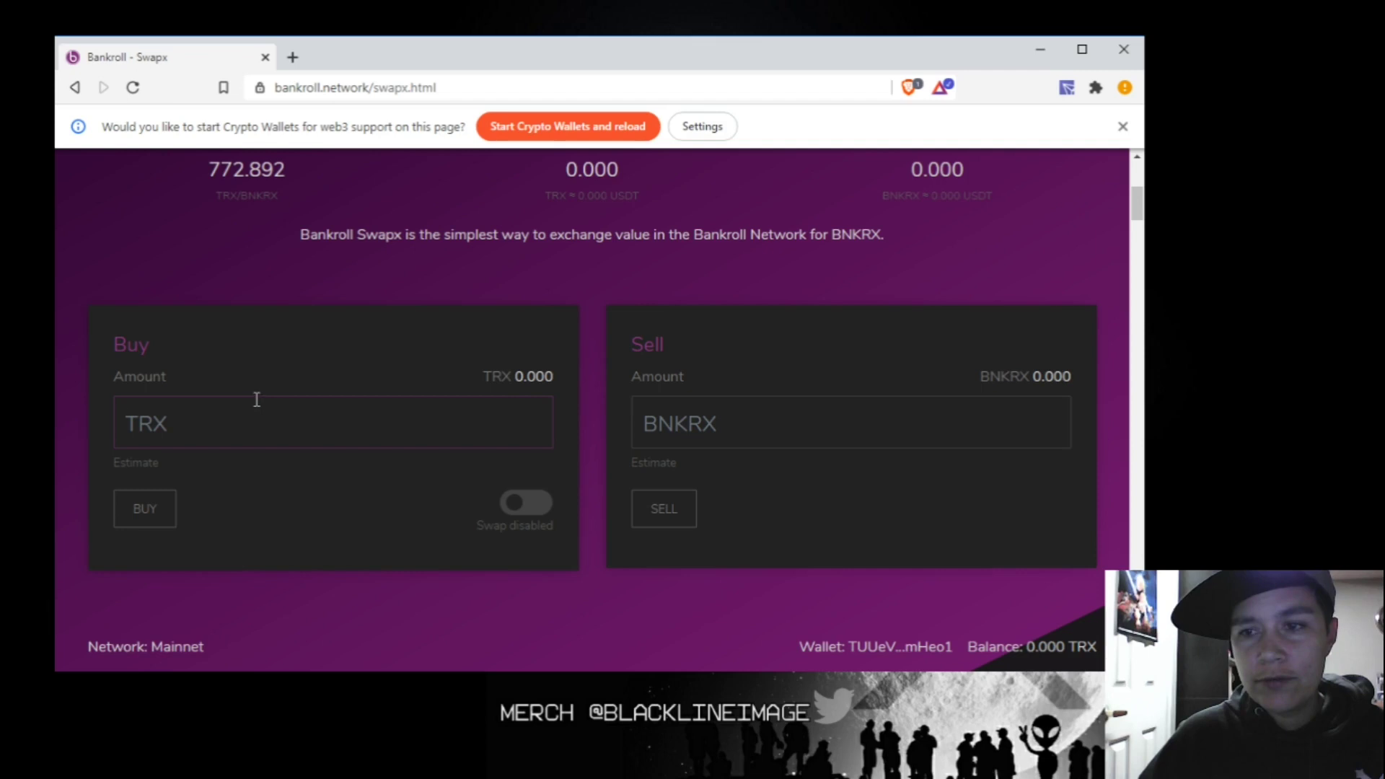
{"action": "scroll", "coordinate": [377, 441], "scroll_direction": "down", "scroll_amount": 1}
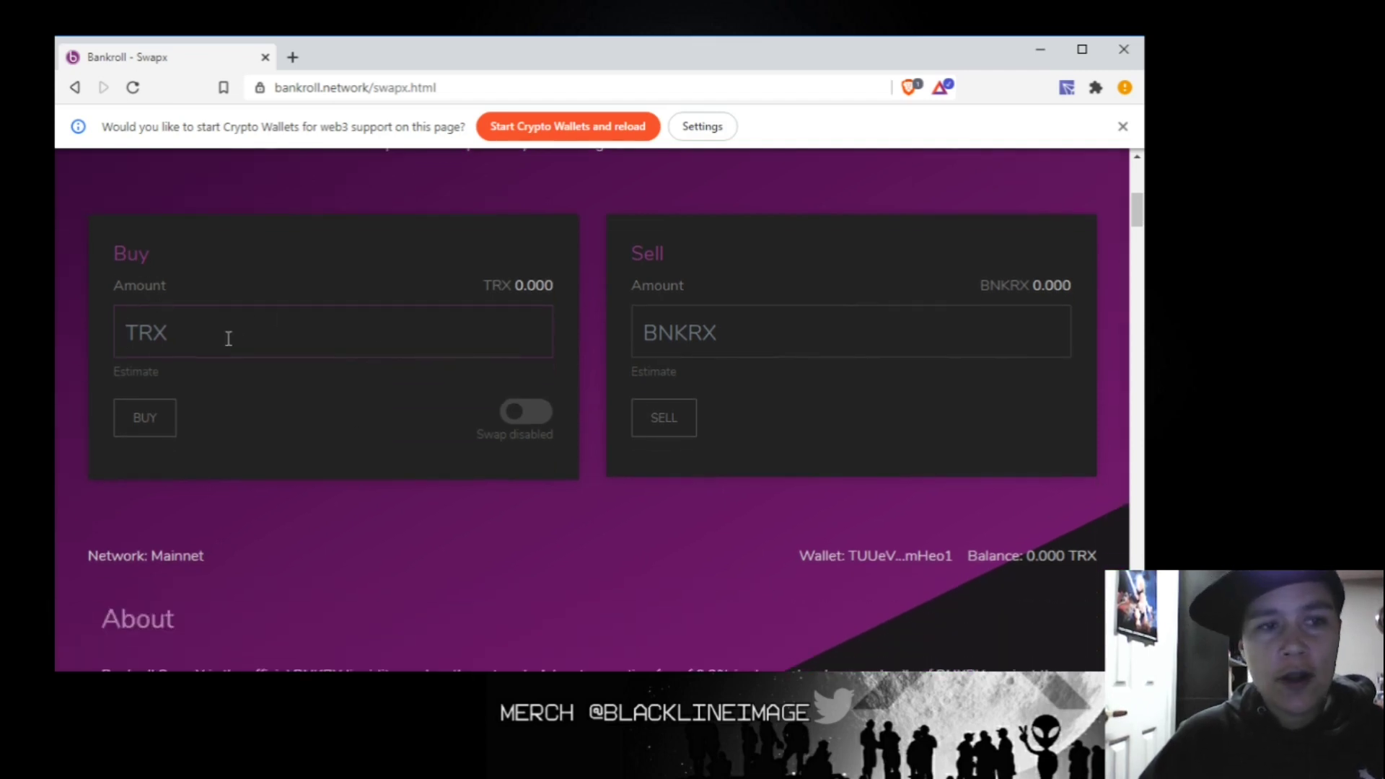
{"action": "scroll", "coordinate": [369, 357], "scroll_direction": "down", "scroll_amount": 1}
{"action": "scroll", "coordinate": [370, 360], "scroll_direction": "down", "scroll_amount": 1}
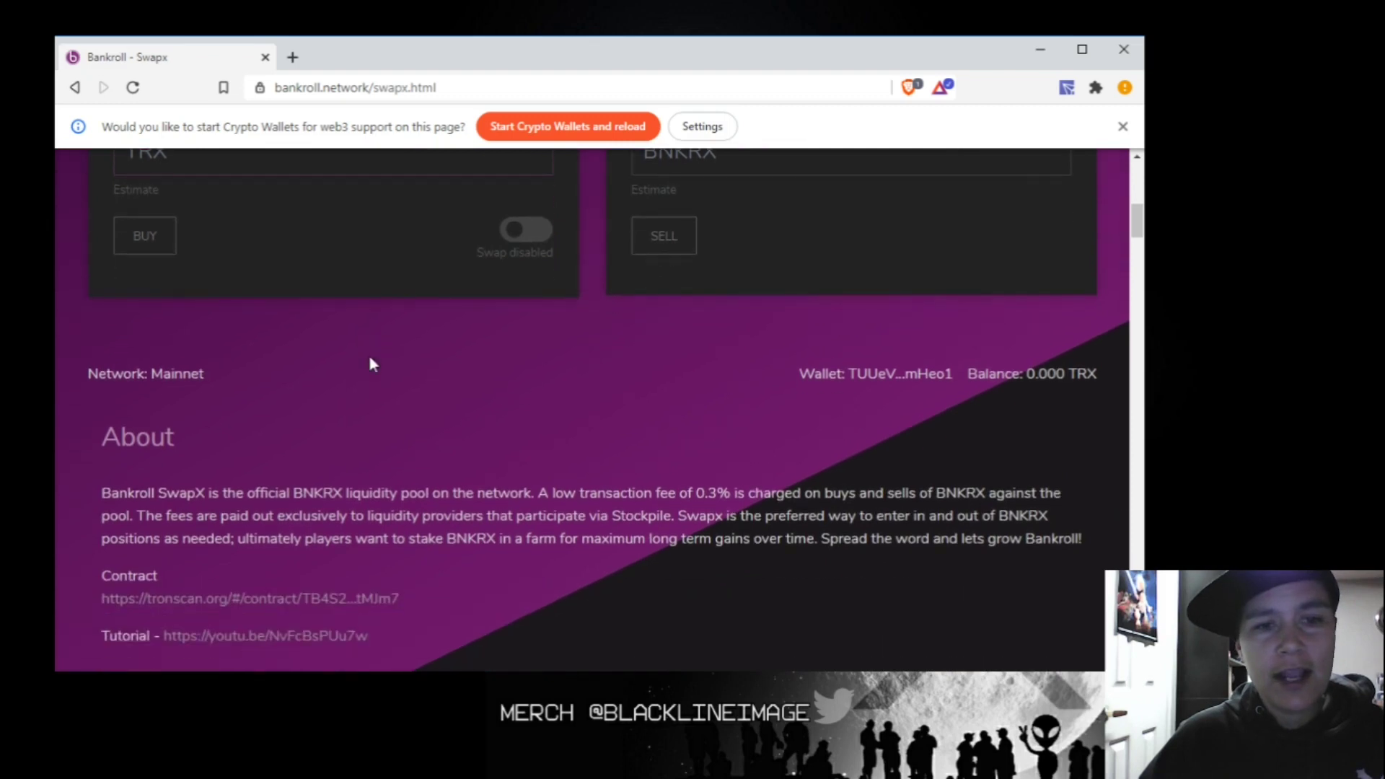
{"action": "scroll", "coordinate": [370, 357], "scroll_direction": "down", "scroll_amount": 2}
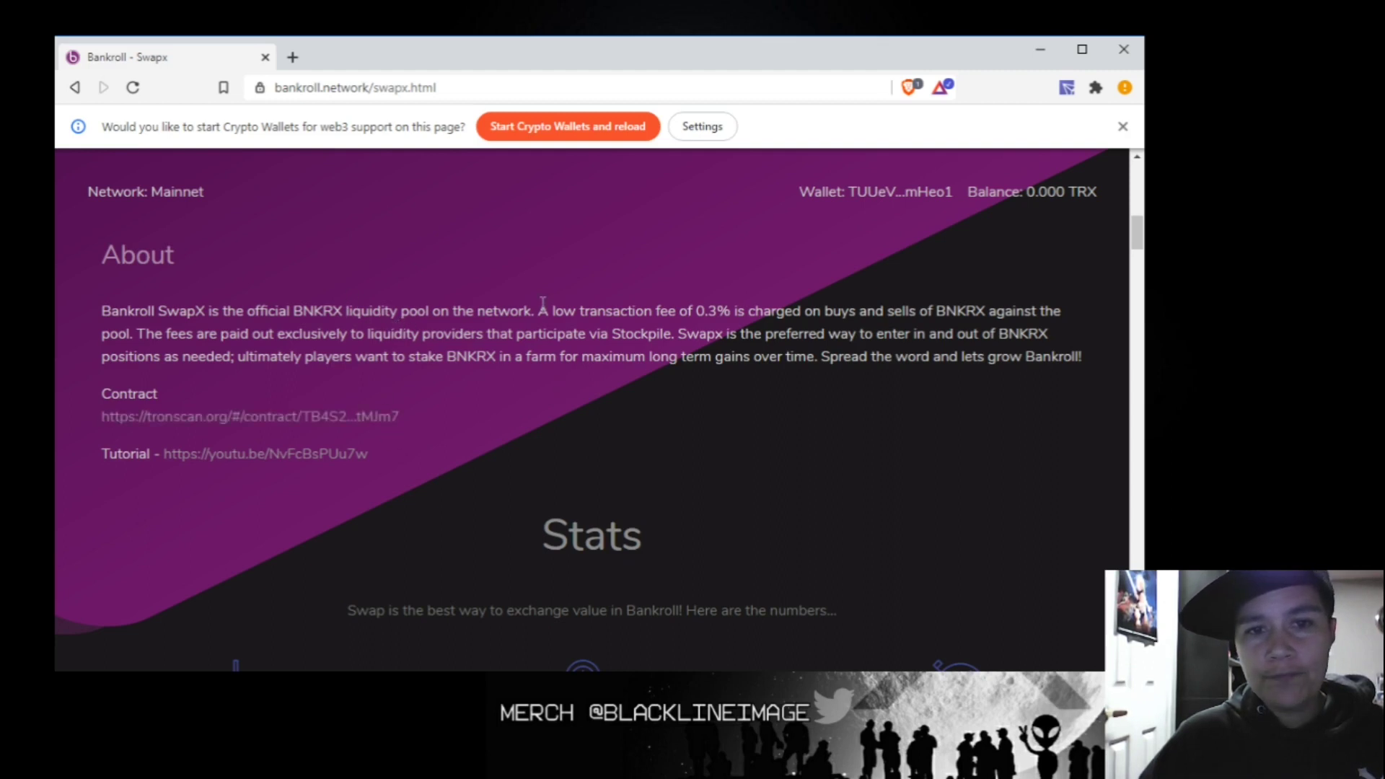
{"action": "left_click_drag", "start_coordinate": [539, 308], "coordinate": [677, 335]}
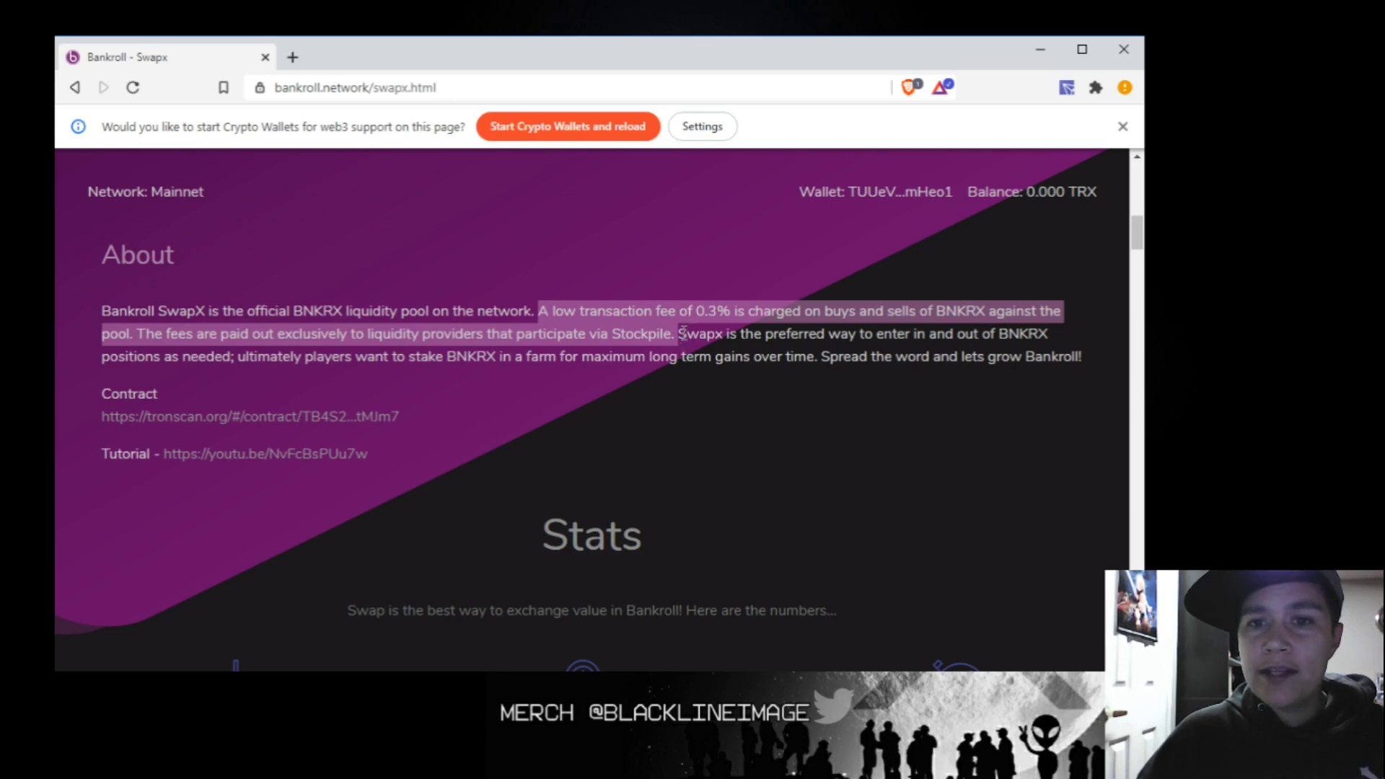
{"action": "left_click", "coordinate": [749, 435]}
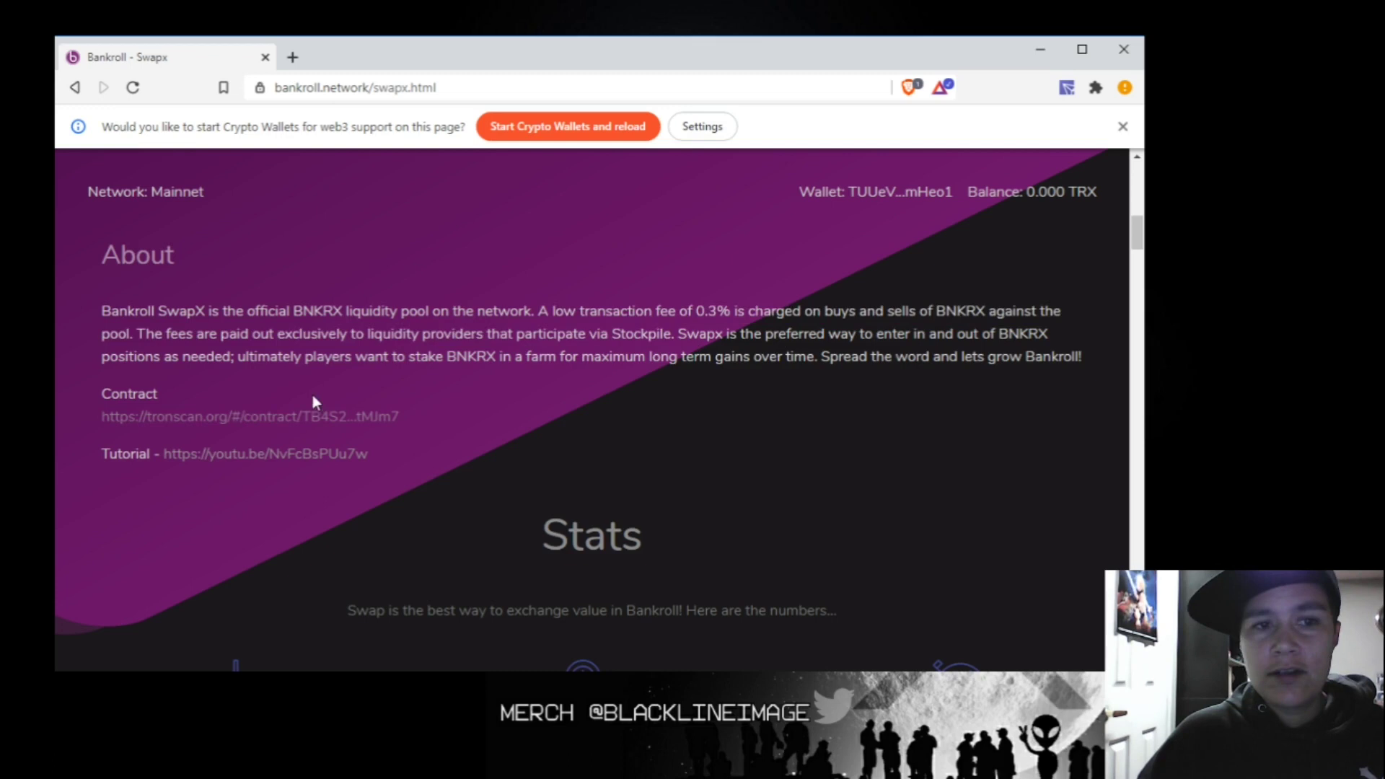
{"action": "left_click_drag", "start_coordinate": [239, 356], "coordinate": [560, 358]}
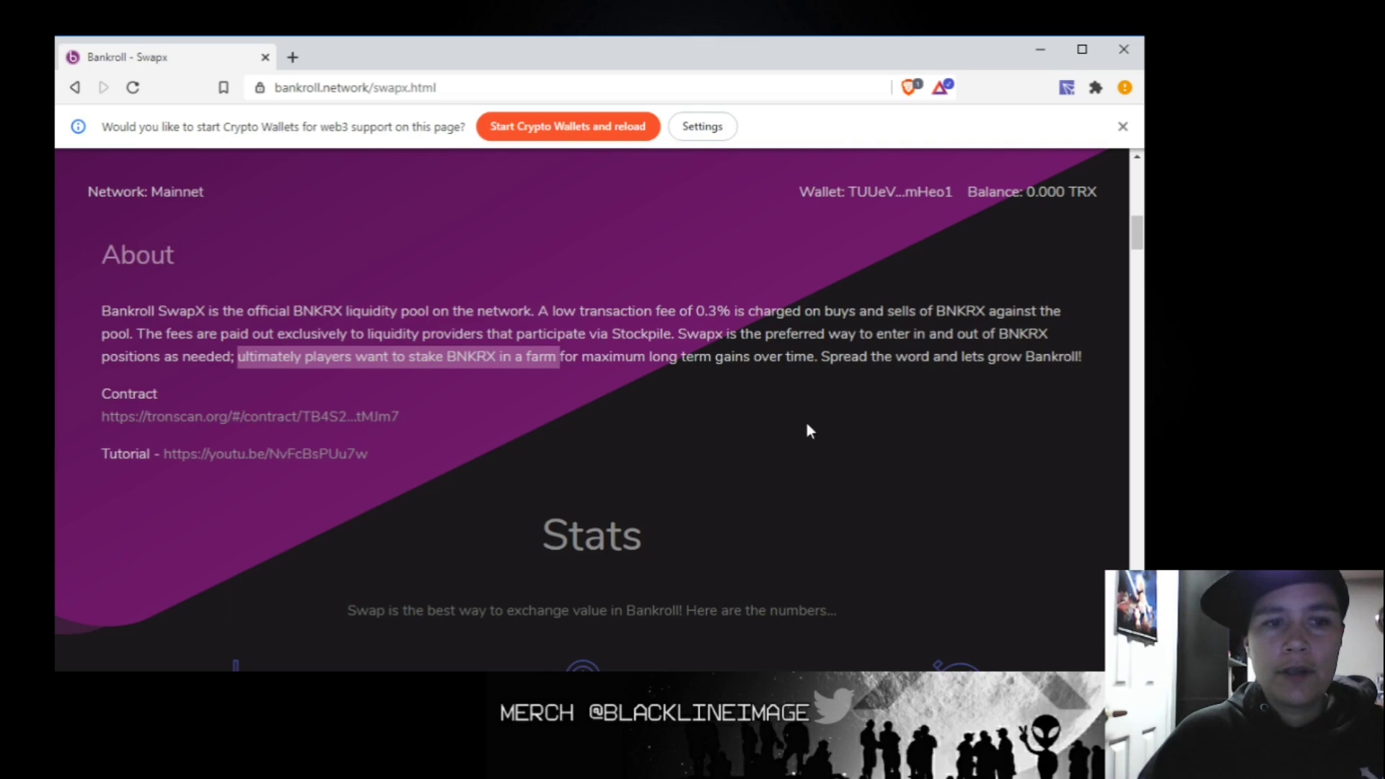
- Enter 3000 TRX as the amount in the Swapx Buy form
{"action": "scroll", "coordinate": [806, 421], "scroll_direction": "up", "scroll_amount": 3}
{"action": "scroll", "coordinate": [674, 496], "scroll_direction": "up", "scroll_amount": 3}
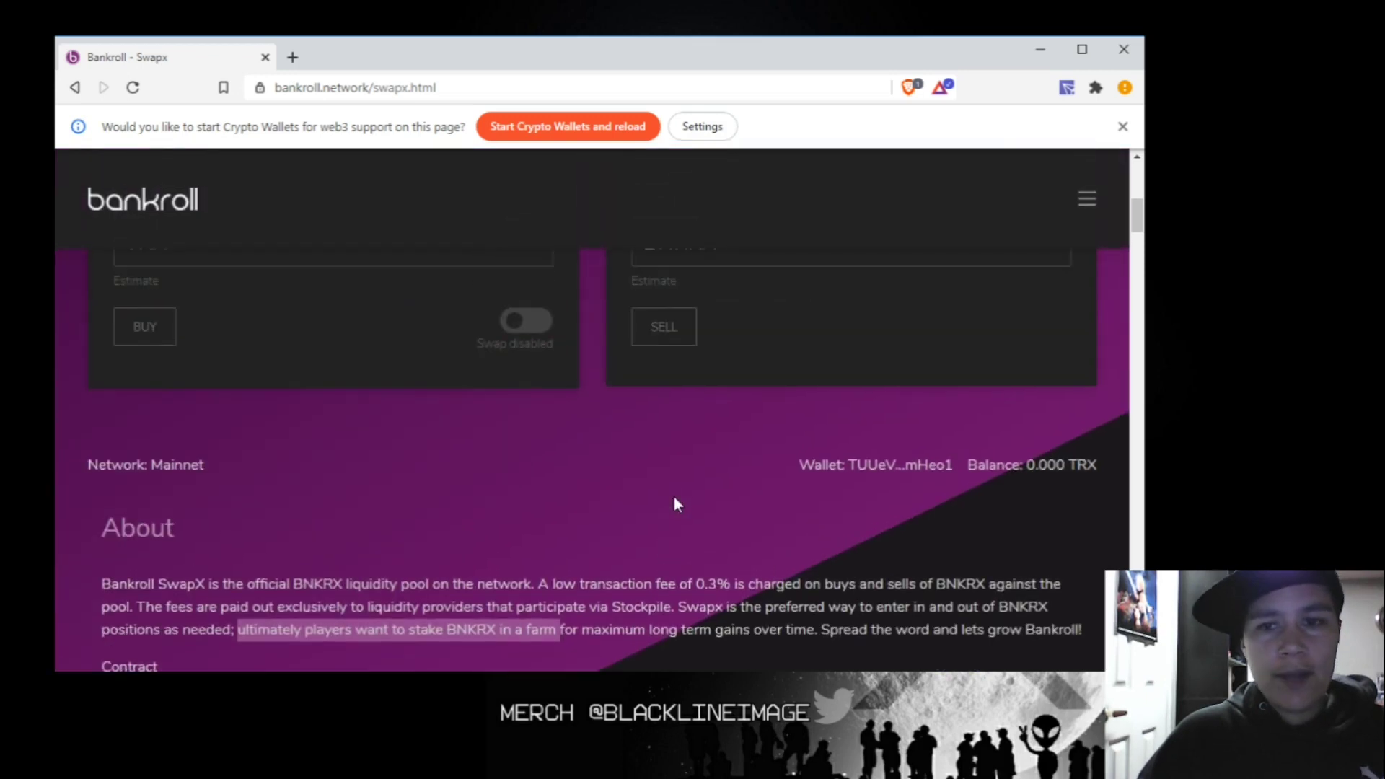
{"action": "scroll", "coordinate": [682, 515], "scroll_direction": "up", "scroll_amount": 1}
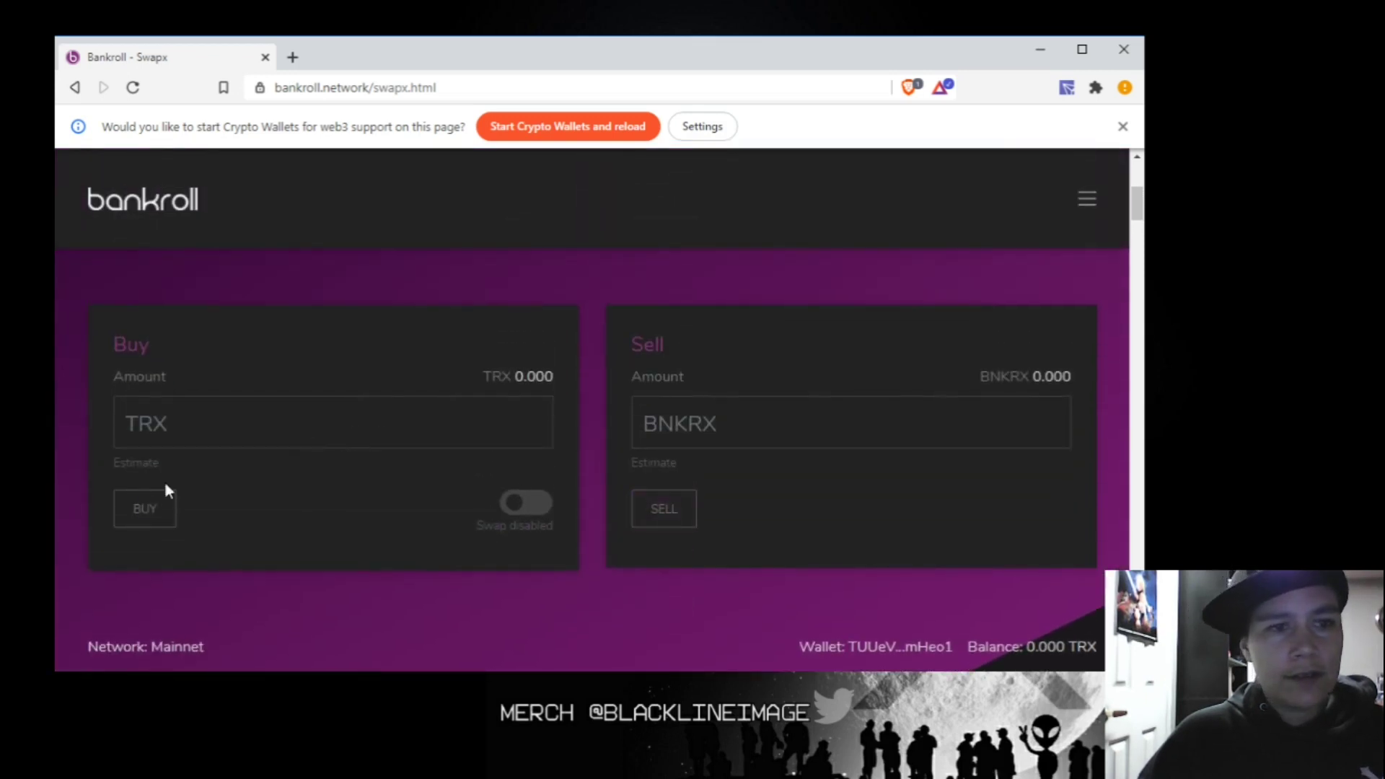
{"action": "scroll", "coordinate": [462, 418], "scroll_direction": "up", "scroll_amount": 3}
{"action": "scroll", "coordinate": [306, 517], "scroll_direction": "down", "scroll_amount": 3}
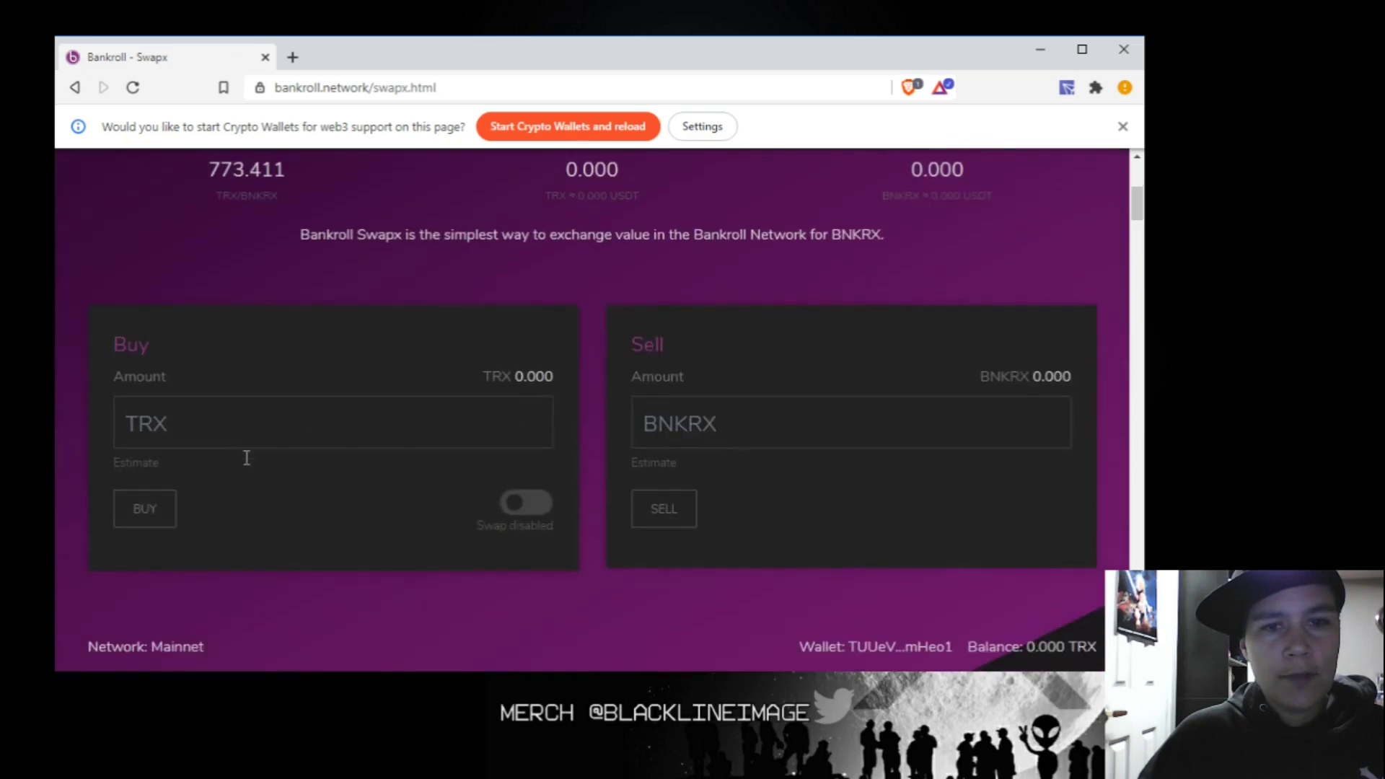
{"action": "left_click", "coordinate": [269, 418]}
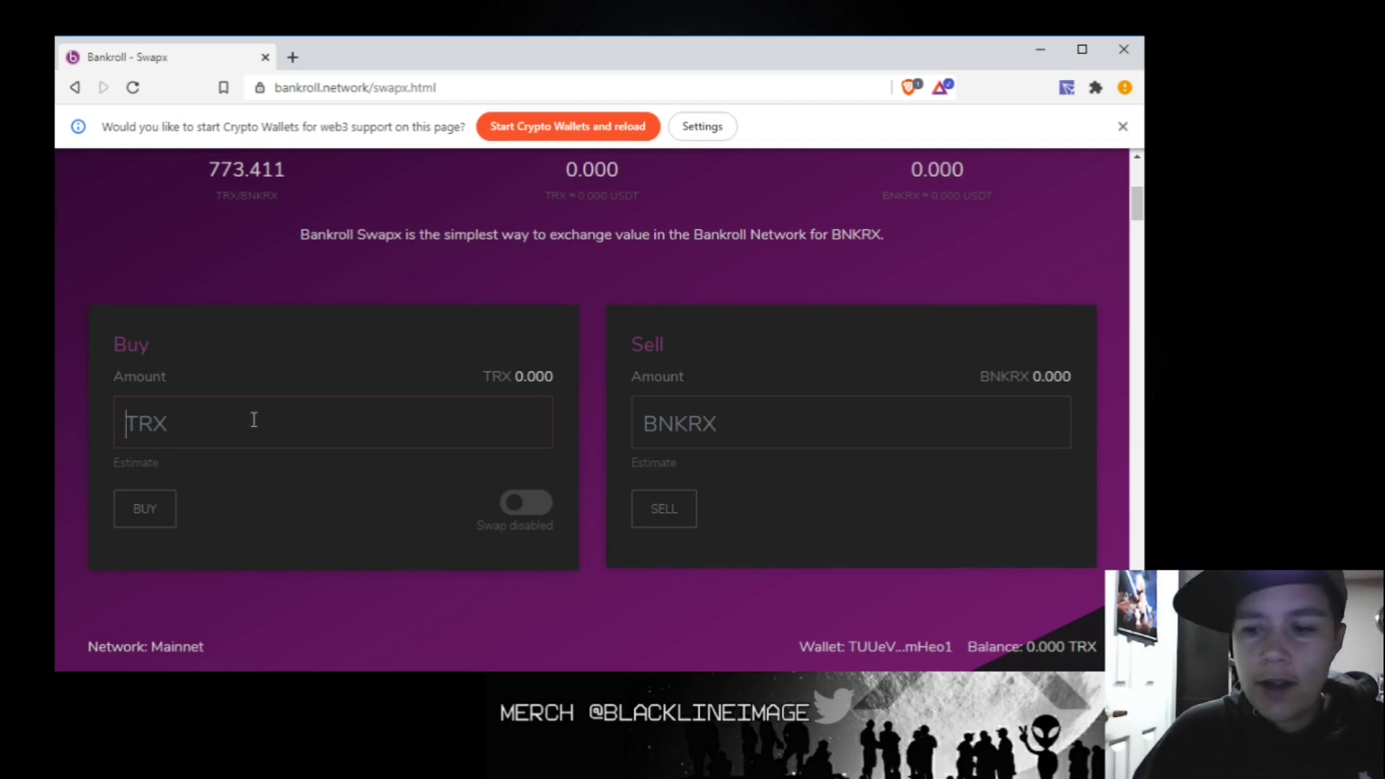
{"action": "type", "text": "30"}
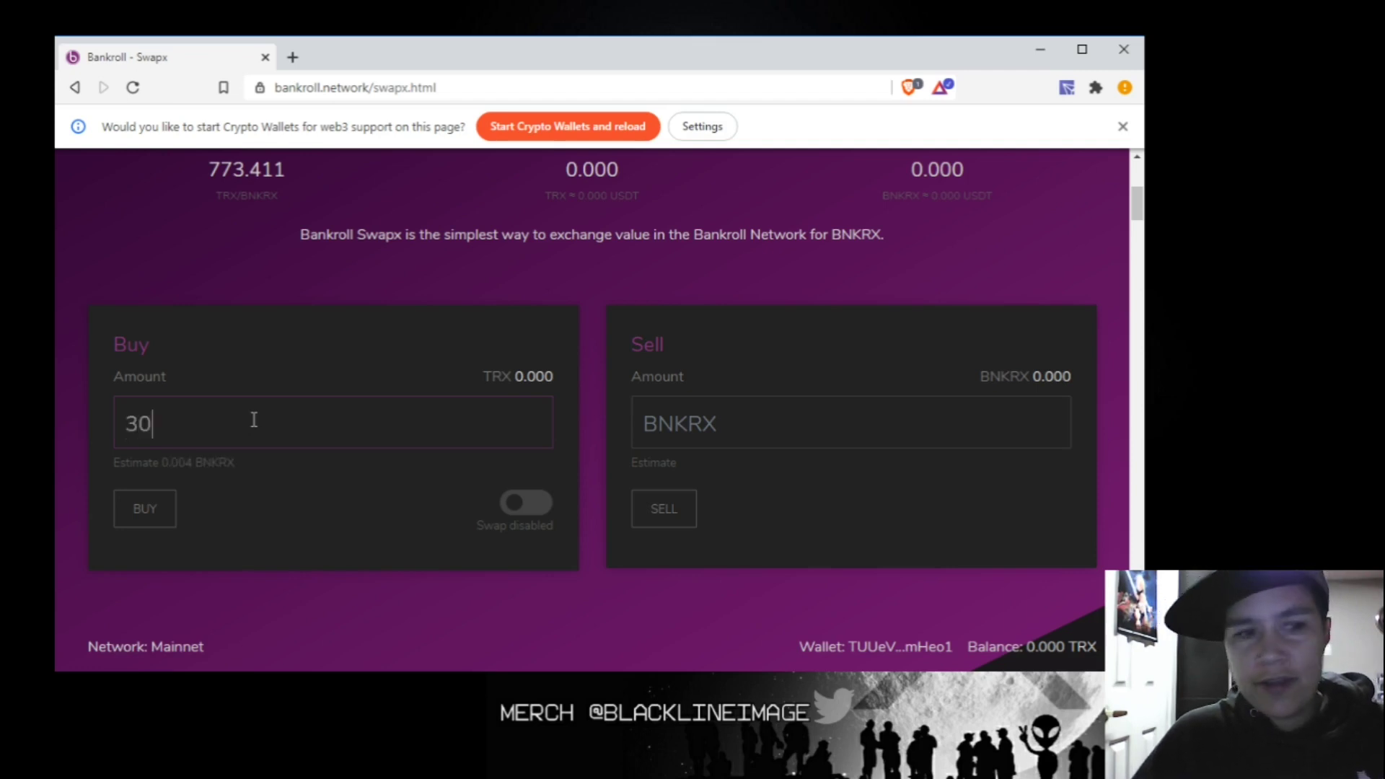
{"action": "type", "text": "00"}
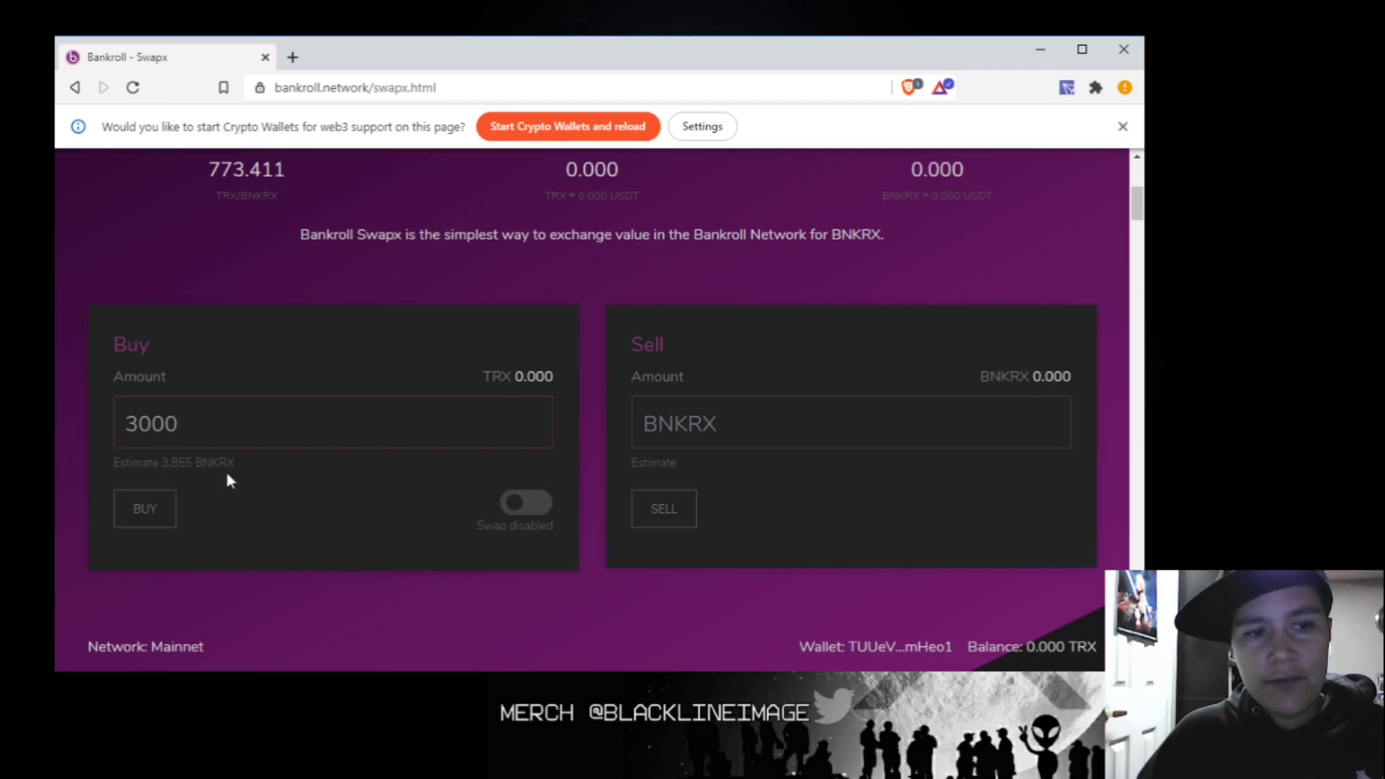
- Check the estimated BNKRX amount for the entered TRX purchase
{"action": "left_click_drag", "start_coordinate": [238, 463], "coordinate": [86, 479]}
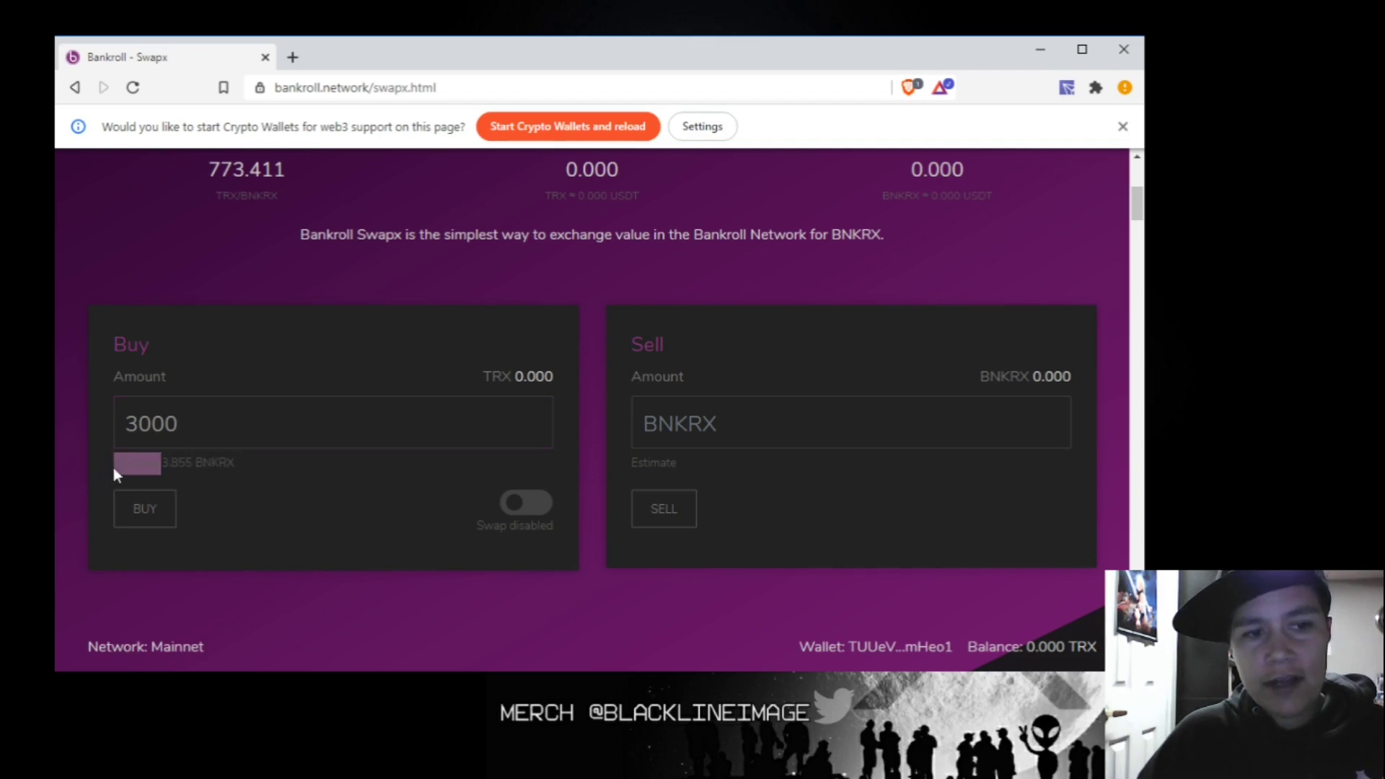
{"action": "left_click_drag", "start_coordinate": [110, 463], "coordinate": [205, 463]}
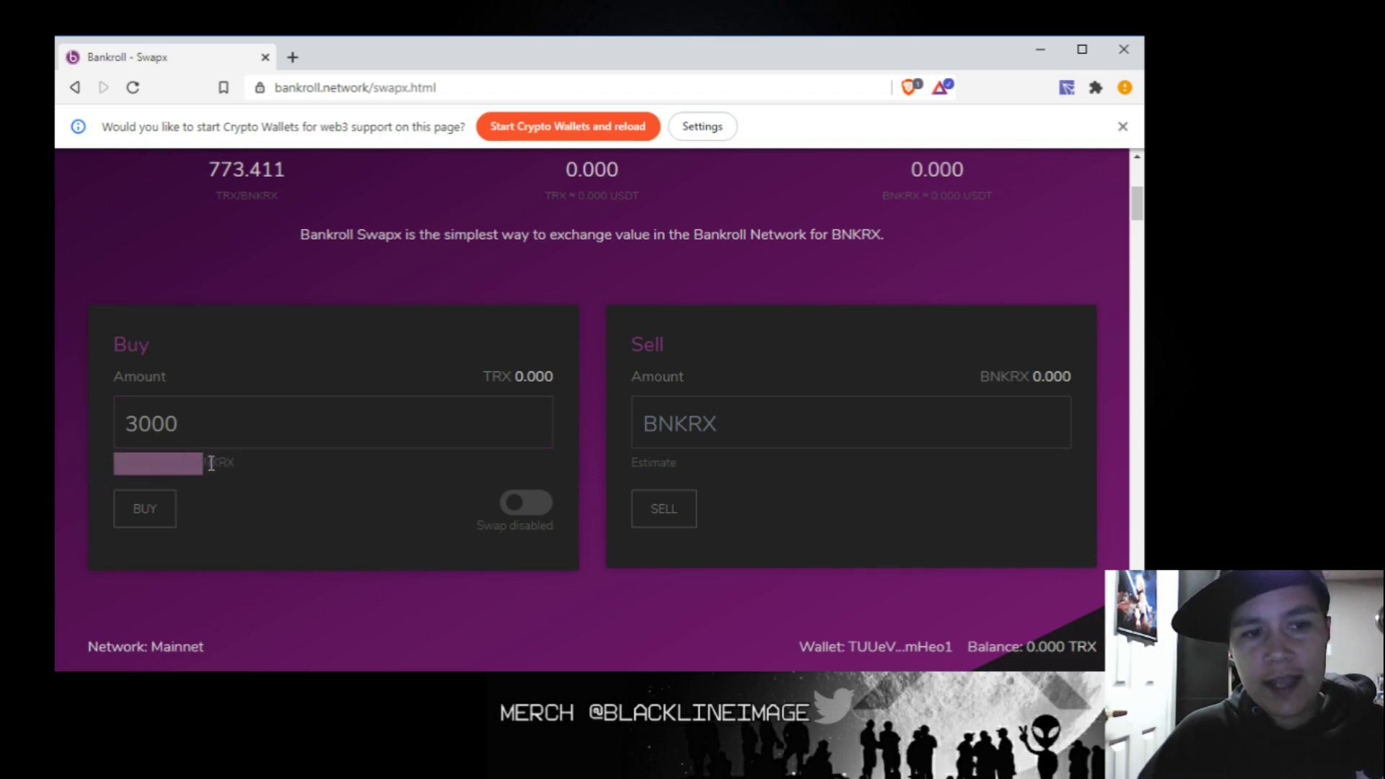
{"action": "left_click", "coordinate": [269, 524]}
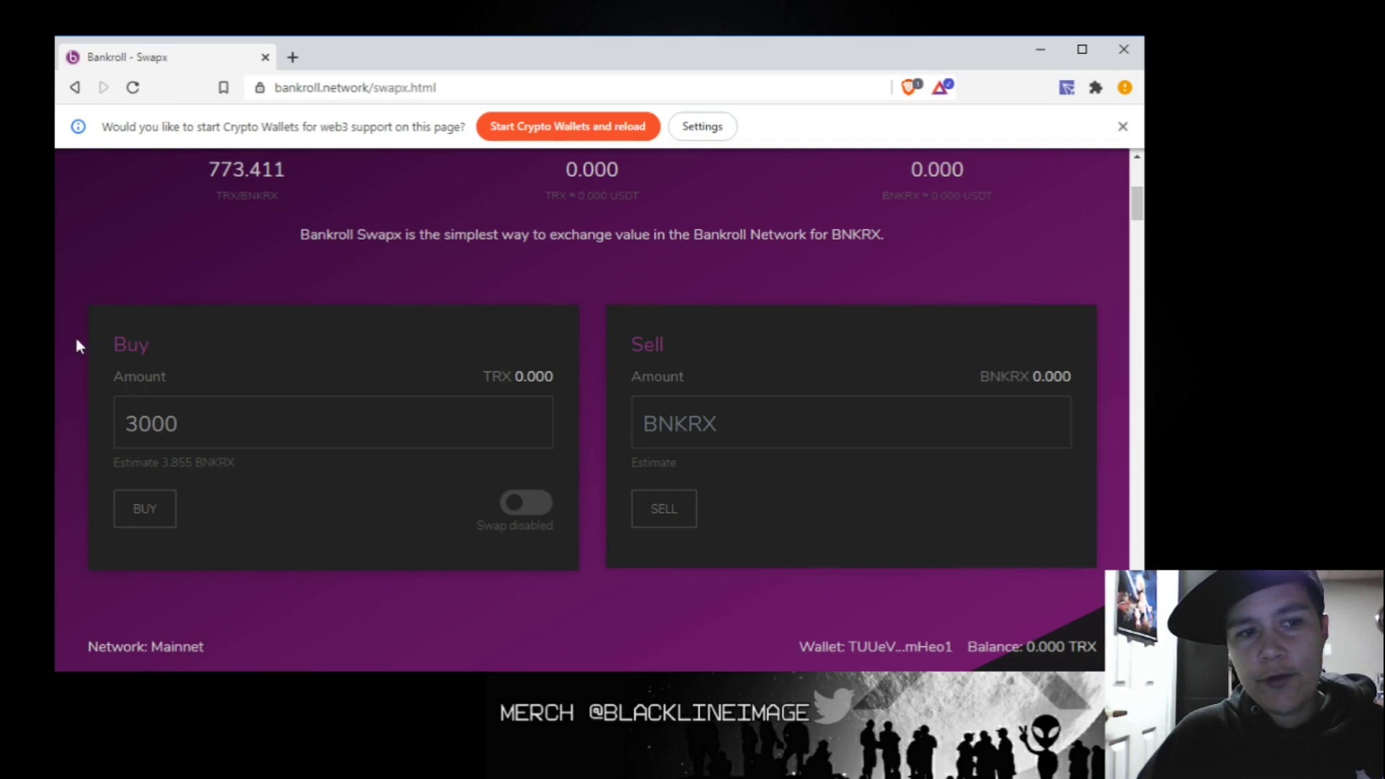
- Highlight the 3000 TRX amount in the Buy form and switch its swap option on and back off
{"action": "left_click_drag", "start_coordinate": [177, 424], "coordinate": [118, 424]}
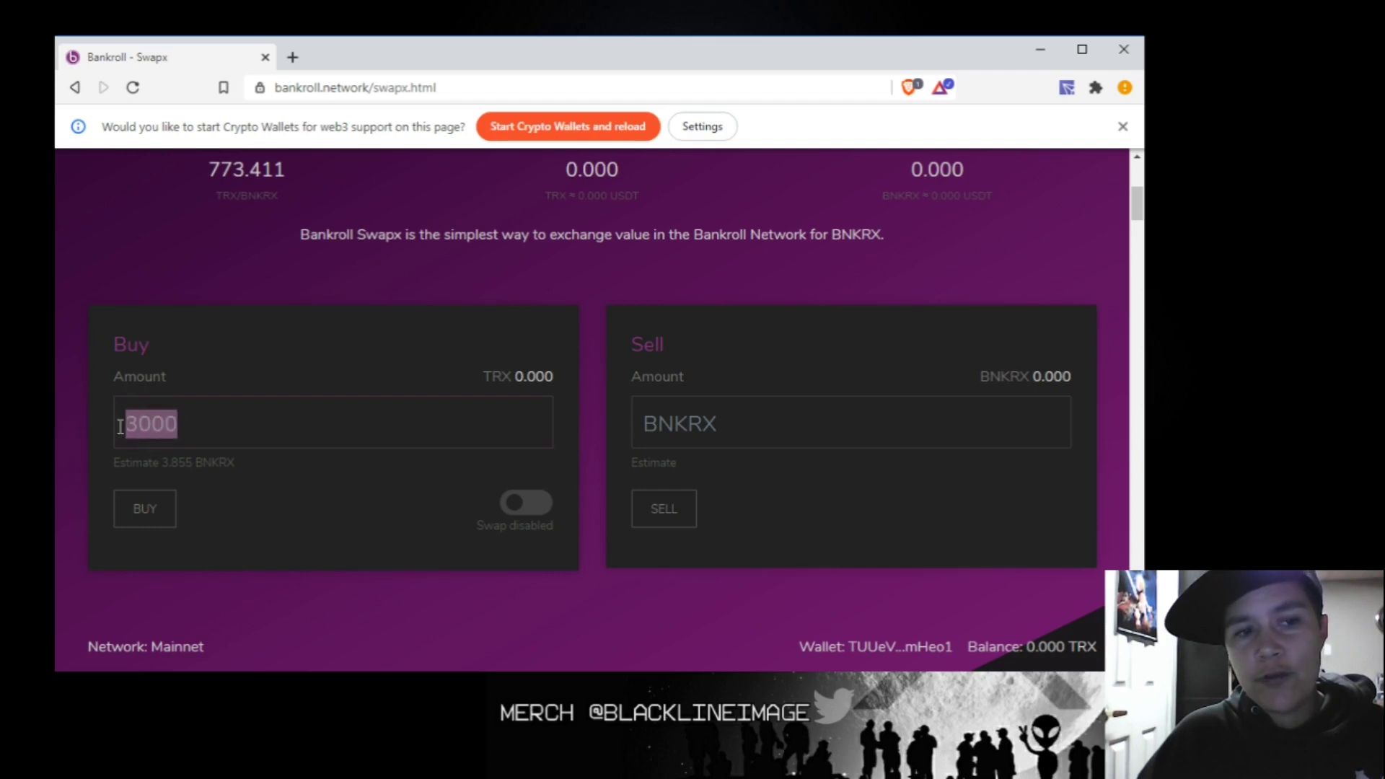
{"action": "left_click", "coordinate": [295, 511]}
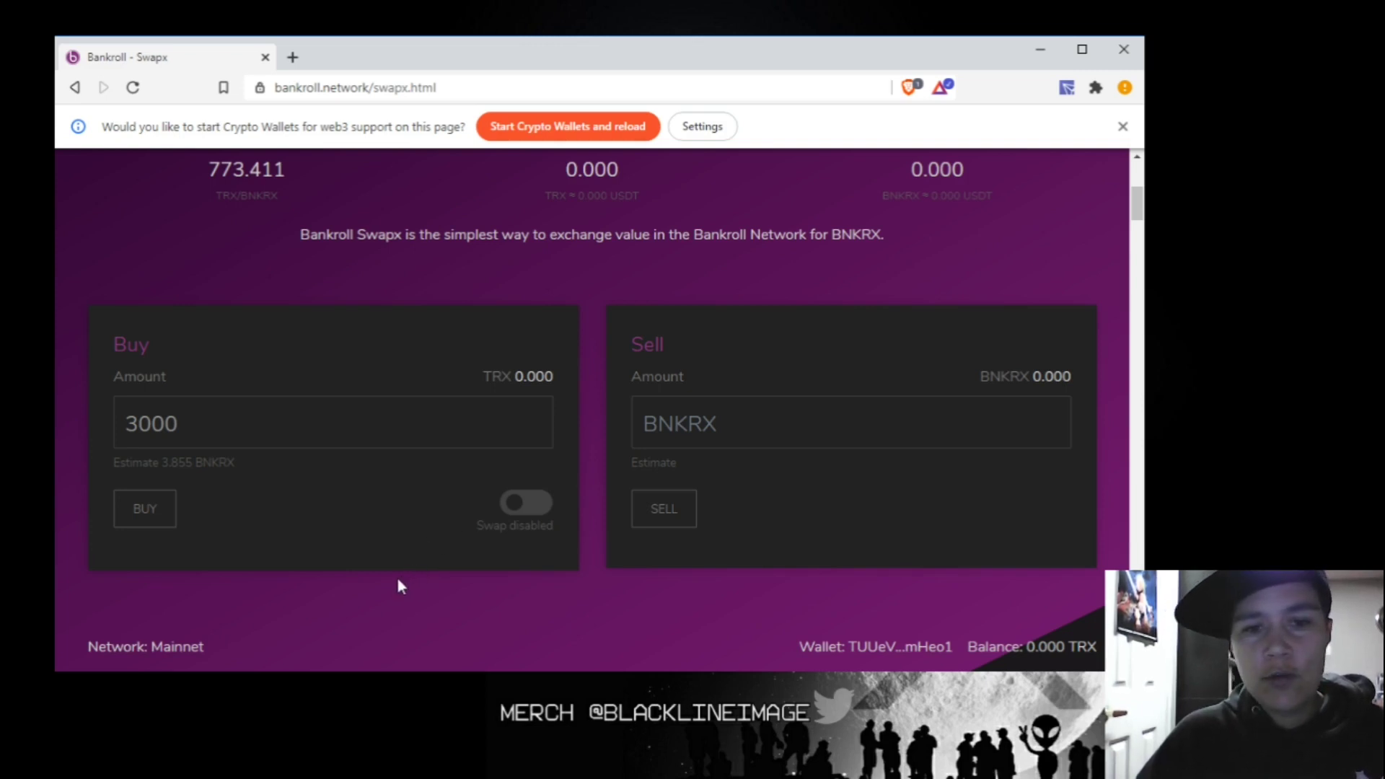
{"action": "left_click", "coordinate": [534, 509]}
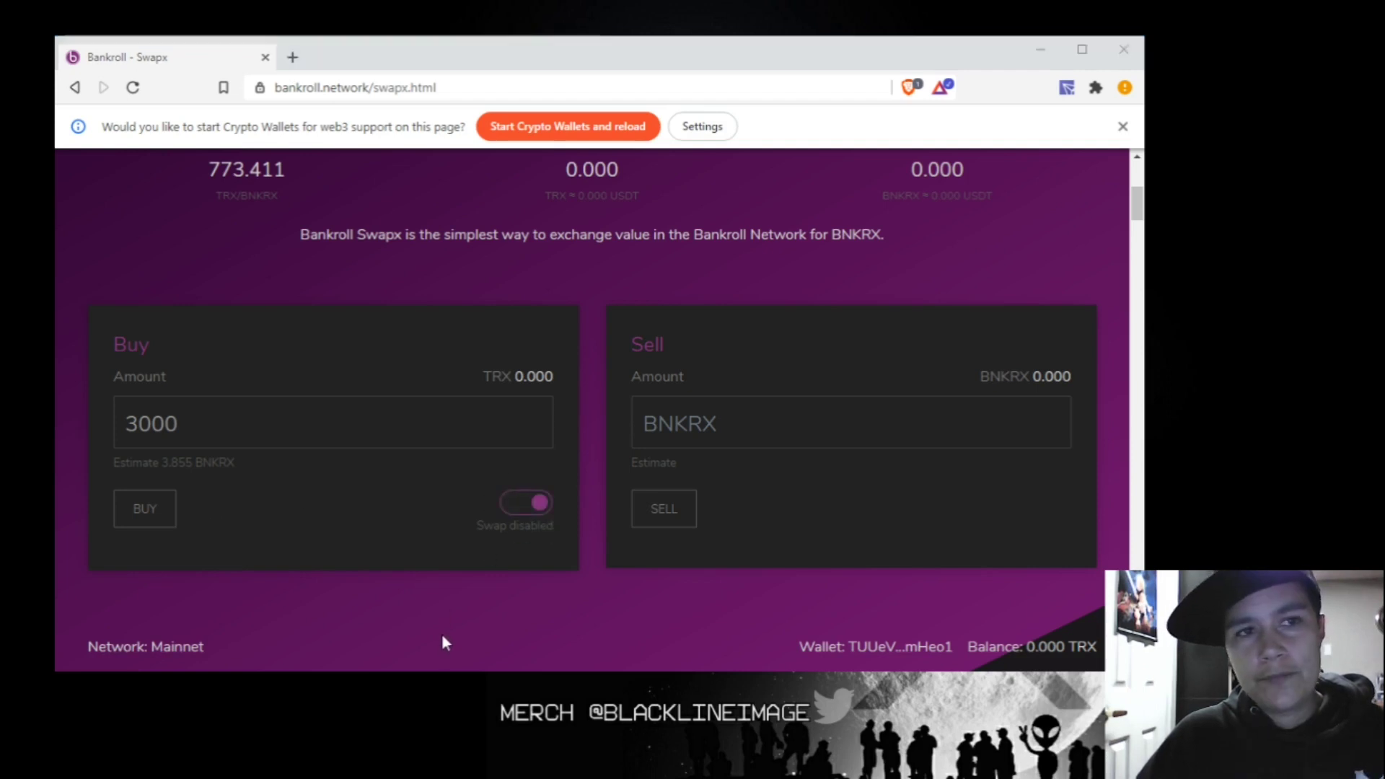
{"action": "left_click", "coordinate": [394, 49]}
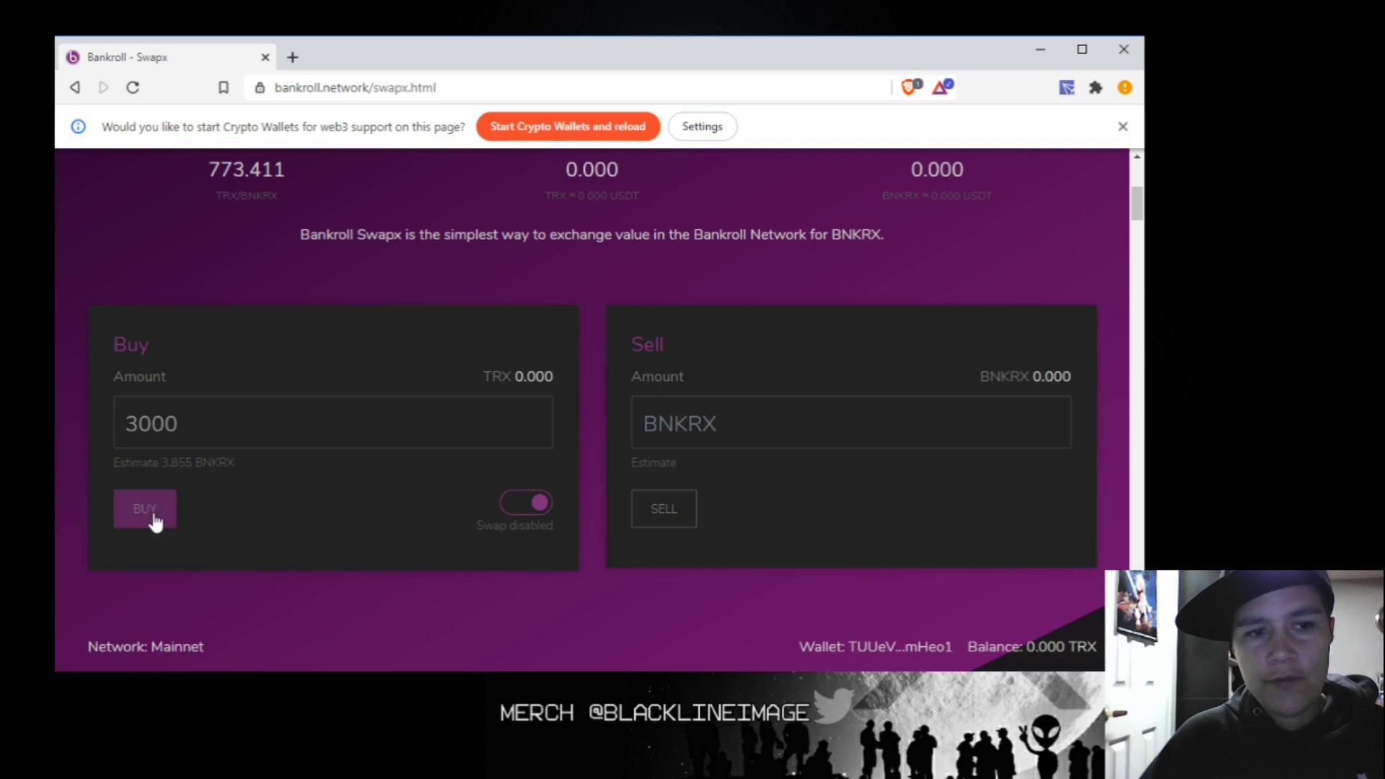
{"action": "left_click", "coordinate": [528, 520]}
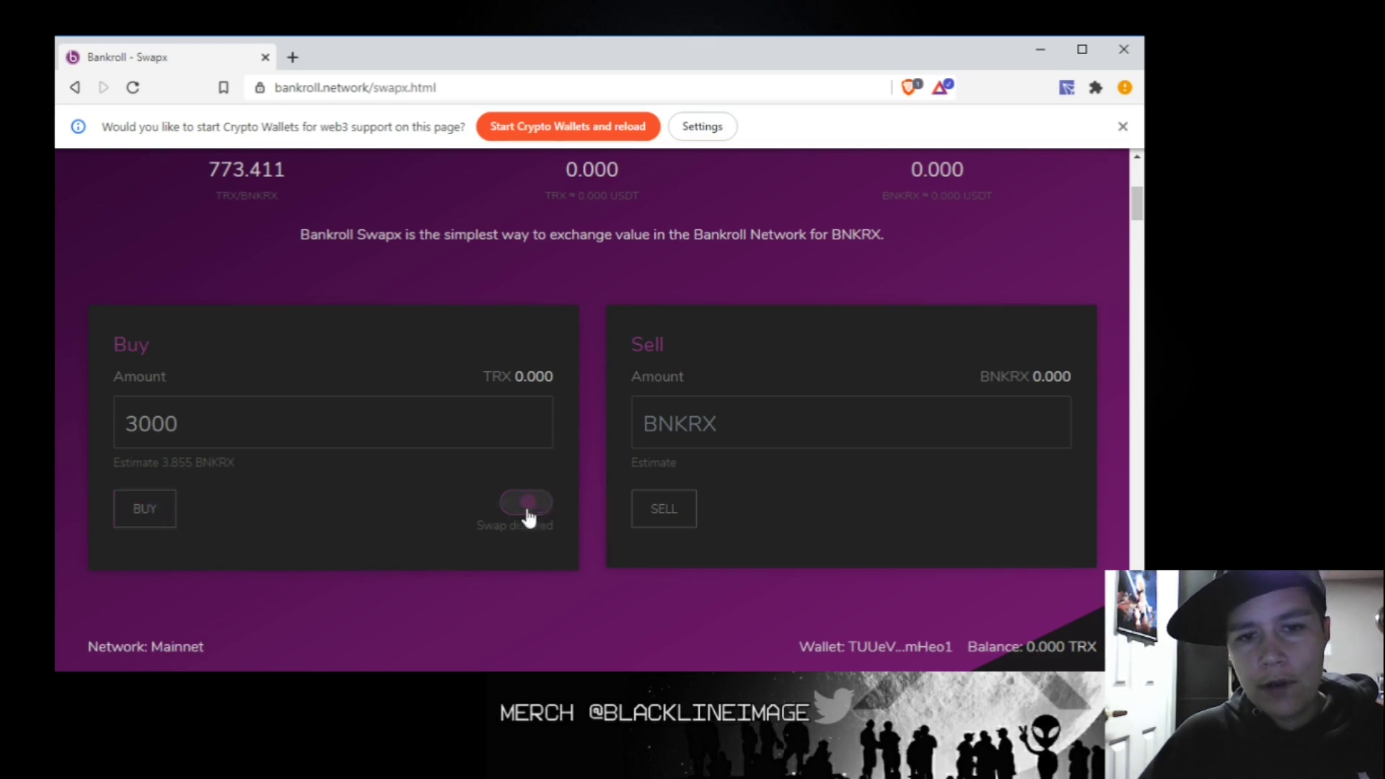
{"action": "left_click", "coordinate": [364, 41]}
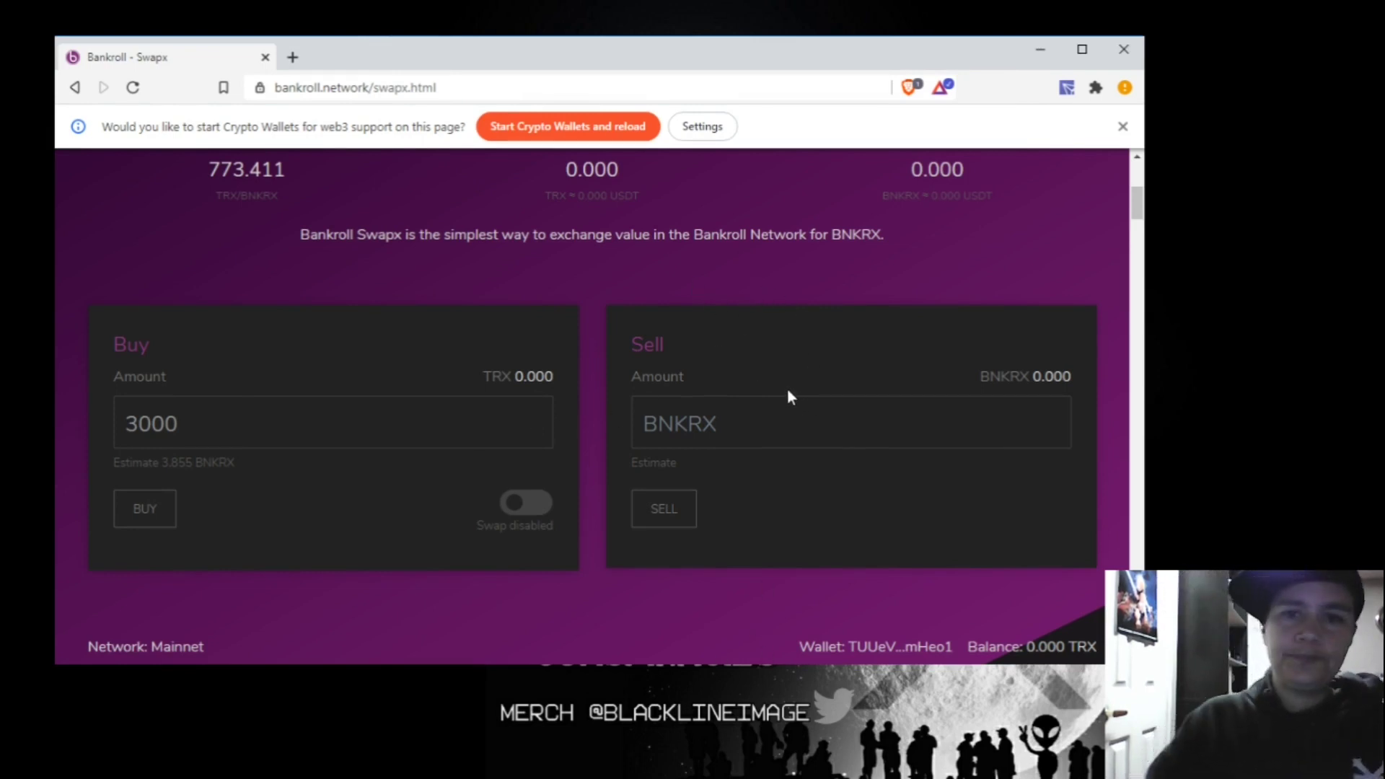
- Open the Stockpile page from the TRX section of the Bankroll site navigation
{"action": "scroll", "coordinate": [786, 398], "scroll_direction": "up", "scroll_amount": 2}
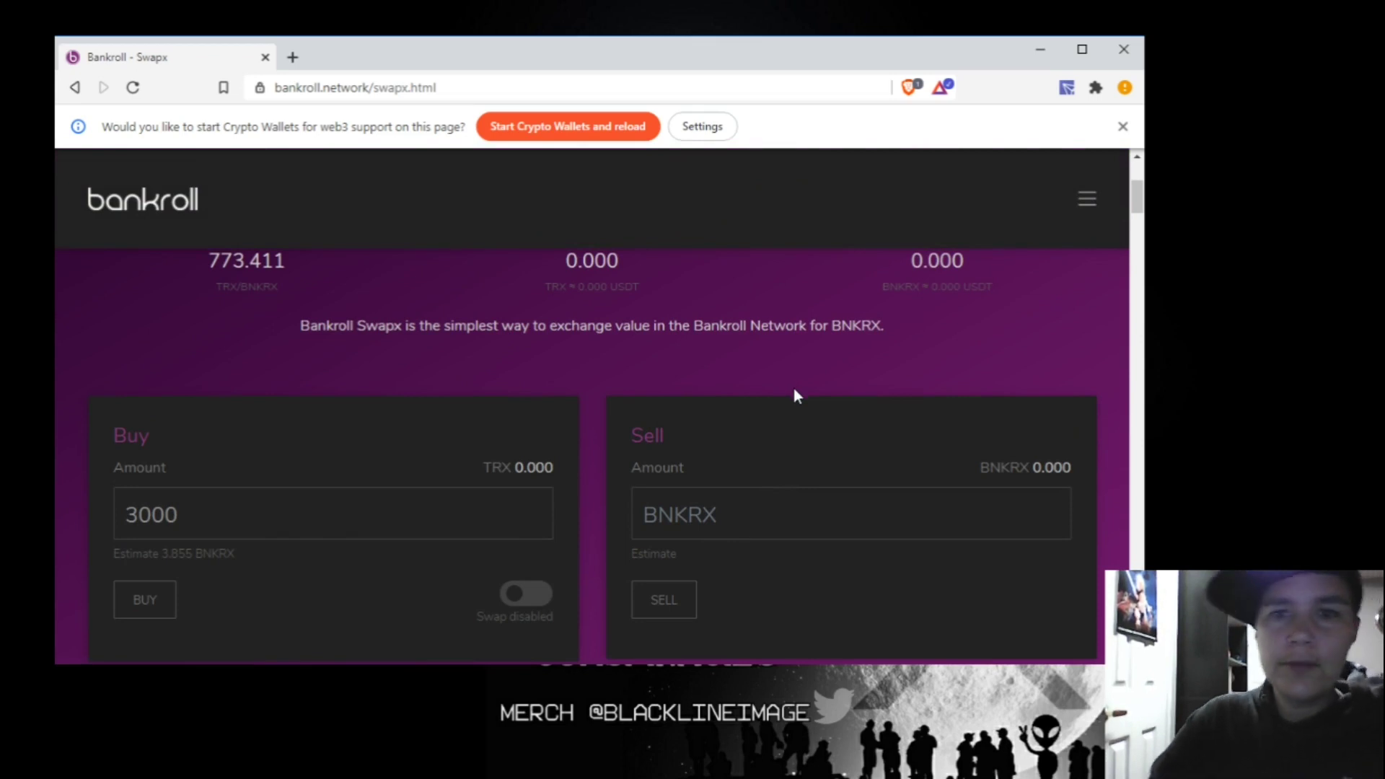
{"action": "scroll", "coordinate": [790, 383], "scroll_direction": "up", "scroll_amount": 3}
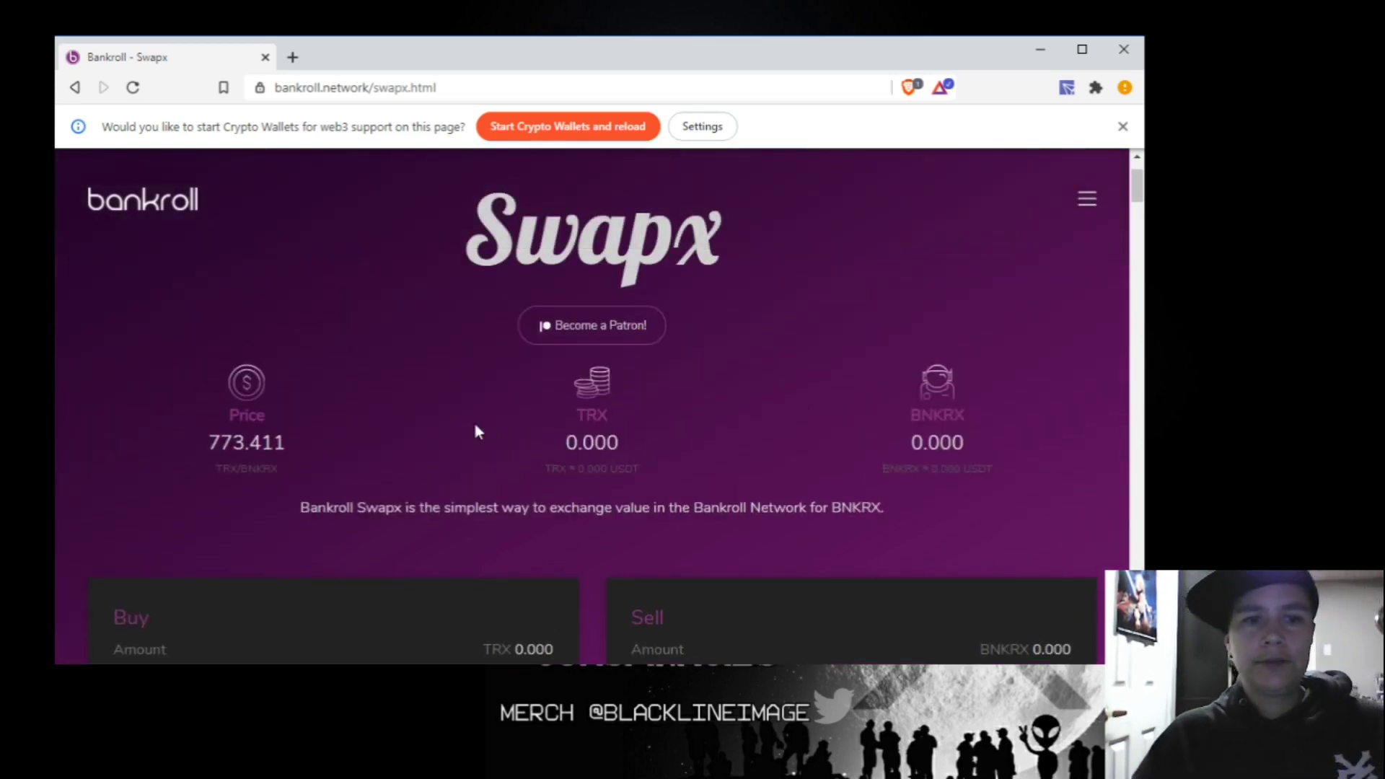
{"action": "scroll", "coordinate": [807, 519], "scroll_direction": "up", "scroll_amount": 2}
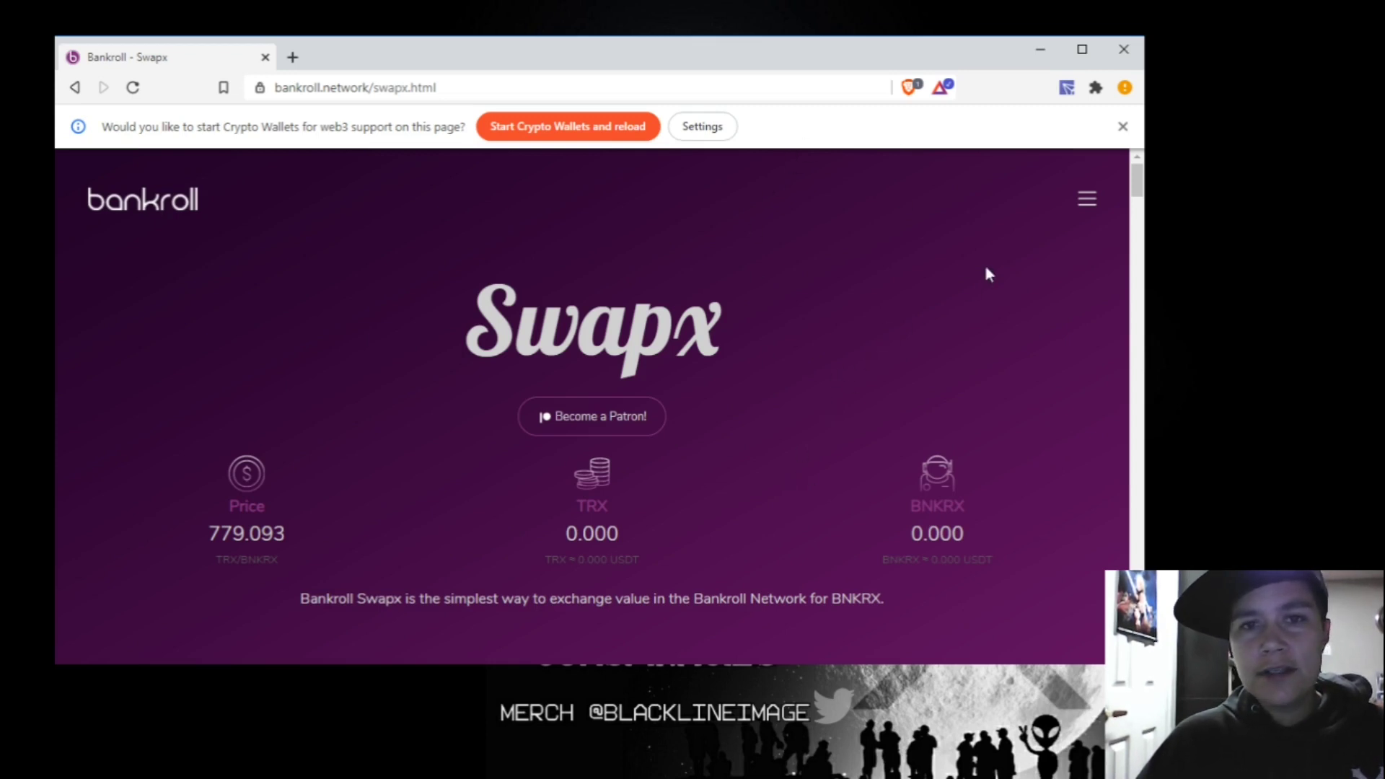
{"action": "left_click", "coordinate": [1088, 205]}
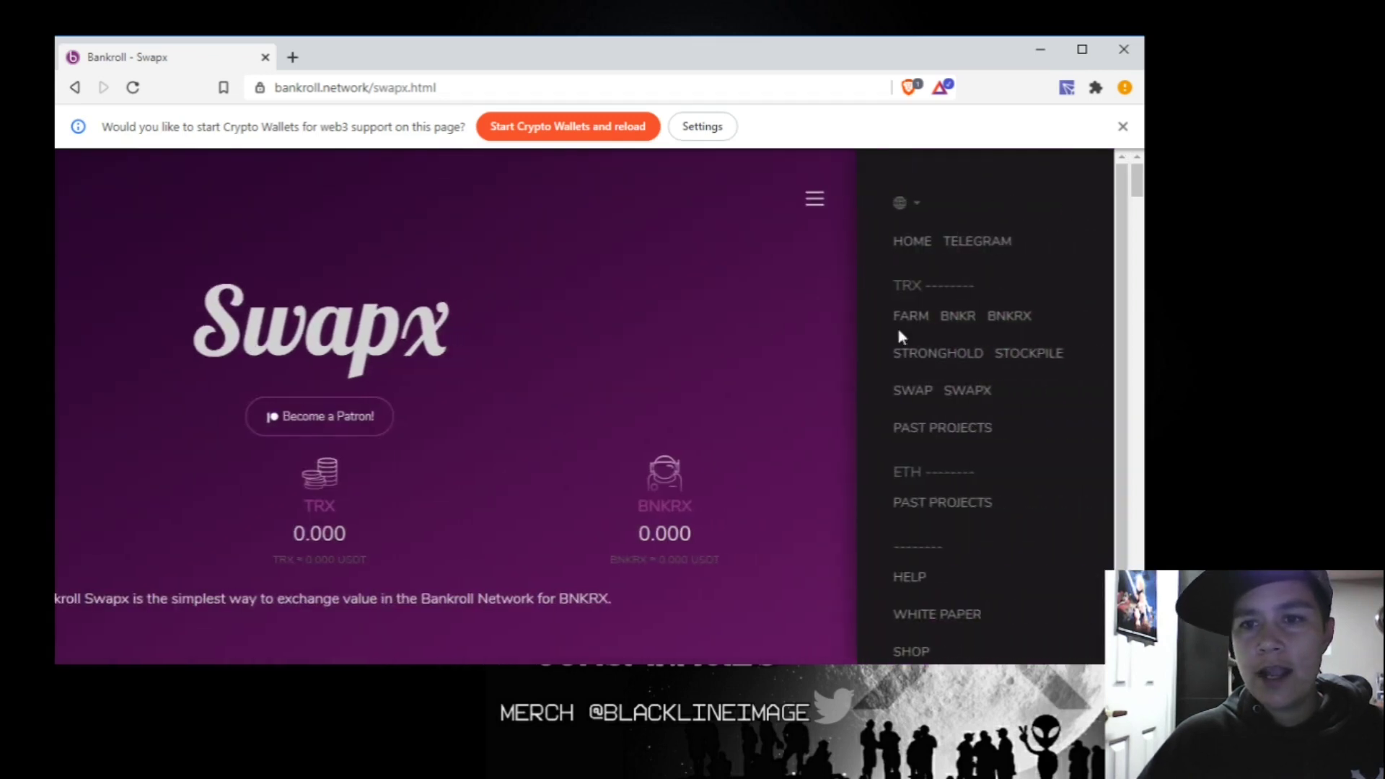
{"action": "left_click", "coordinate": [1039, 358]}
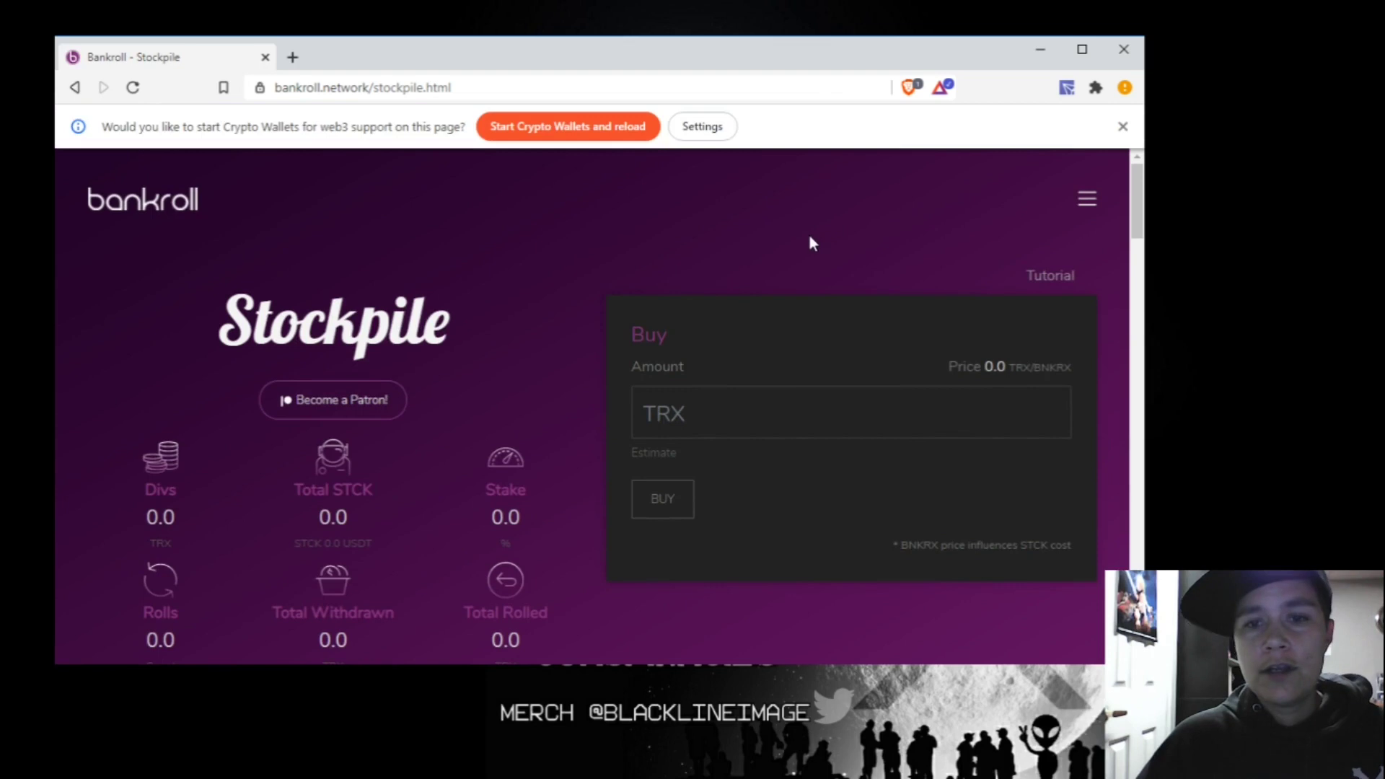
- Highlight the Buy form's note on BNKRX price influencing STCK cost, and its TRX/BNKRX price
{"action": "left_click_drag", "start_coordinate": [899, 544], "coordinate": [1097, 523]}
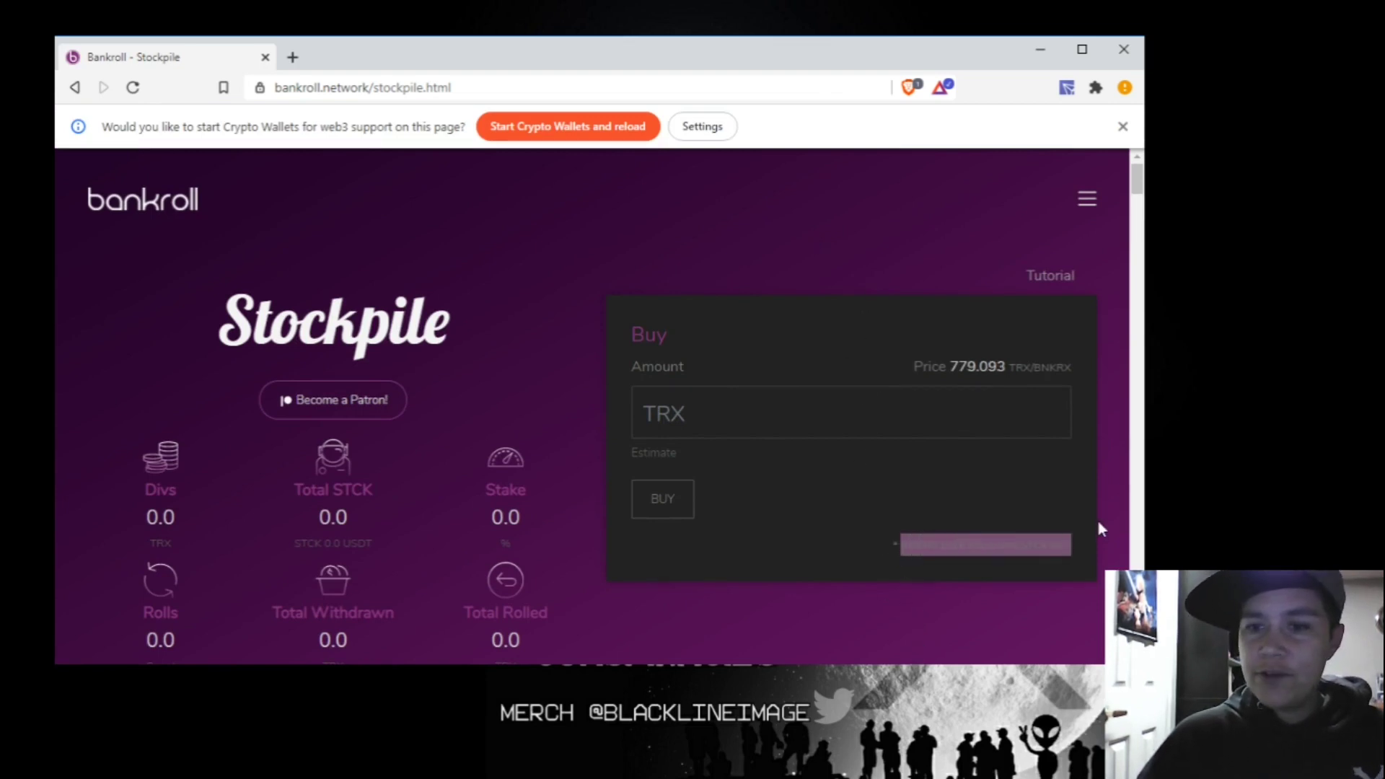
{"action": "left_click", "coordinate": [777, 544]}
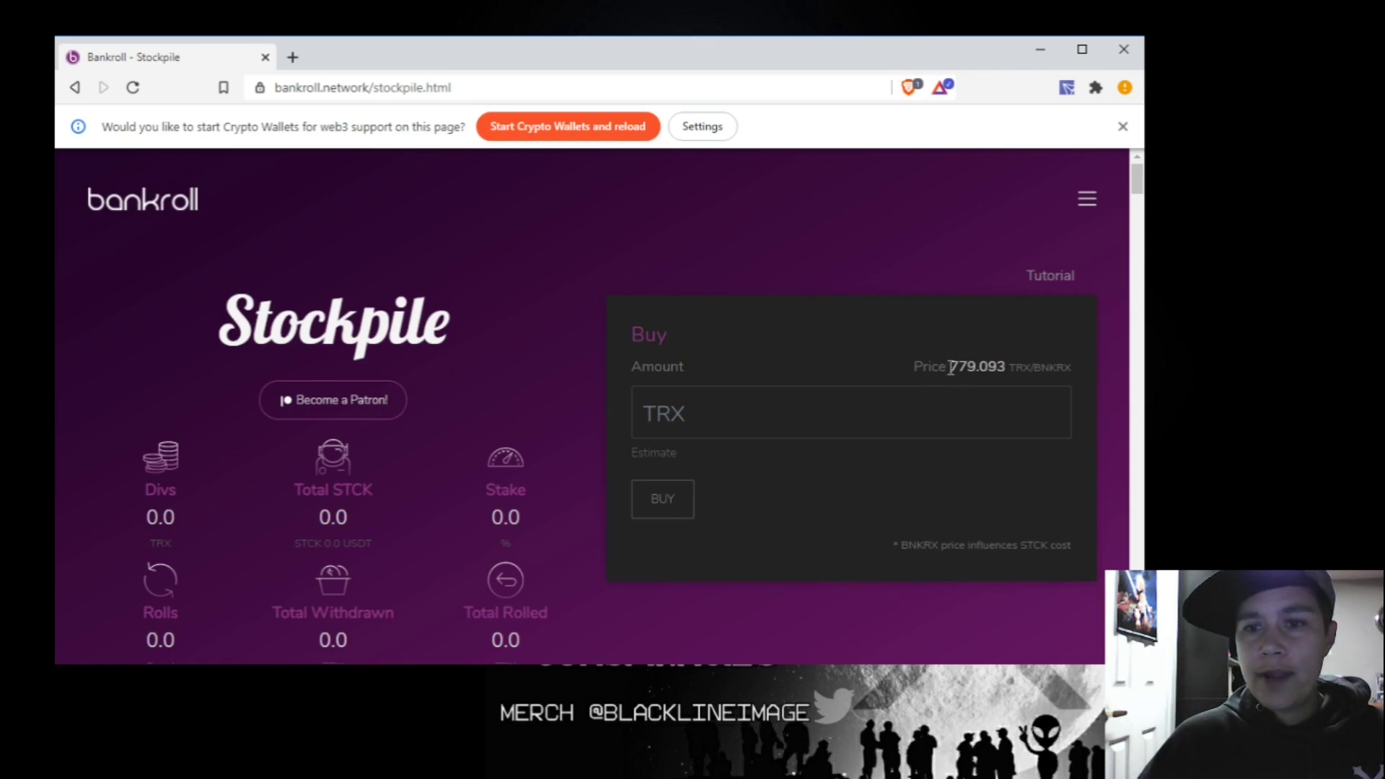
{"action": "left_click_drag", "start_coordinate": [951, 368], "coordinate": [1078, 376]}
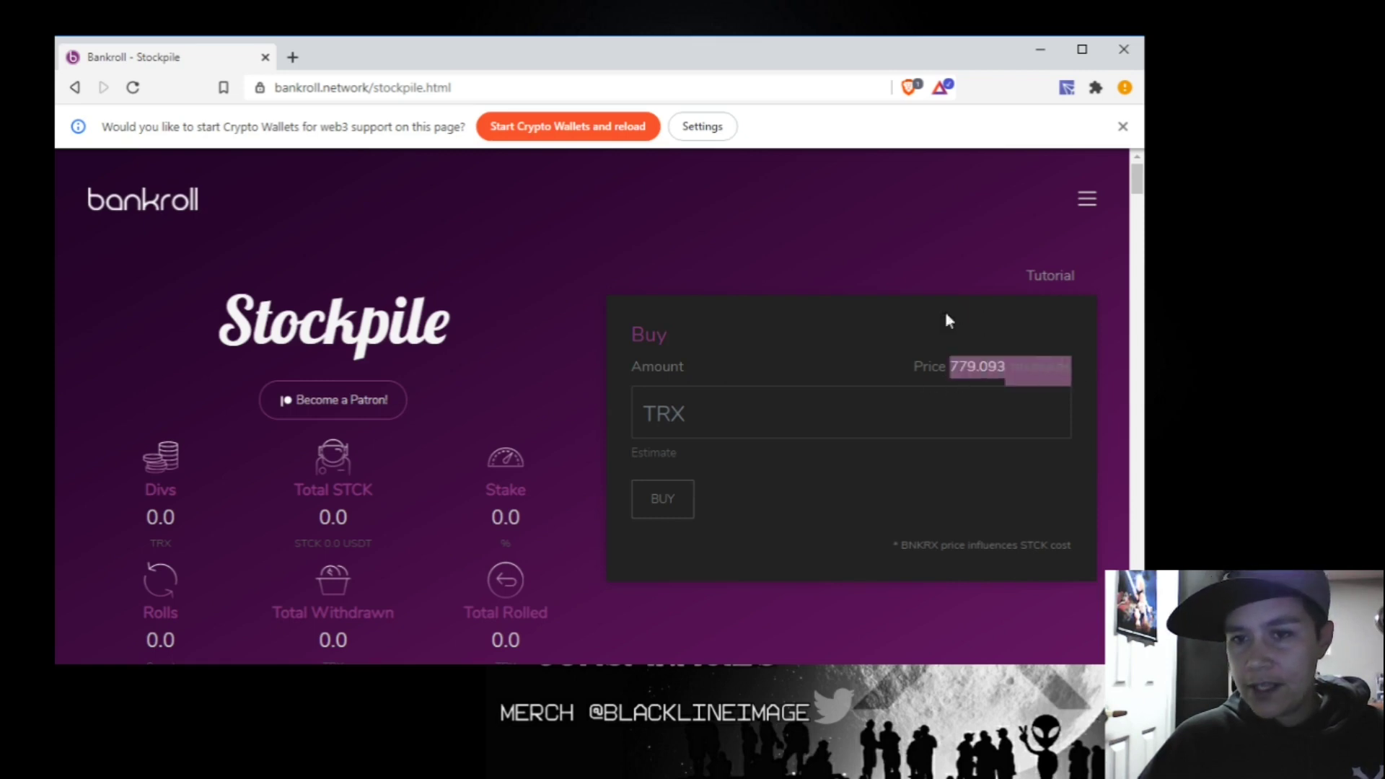
{"action": "left_click", "coordinate": [945, 340]}
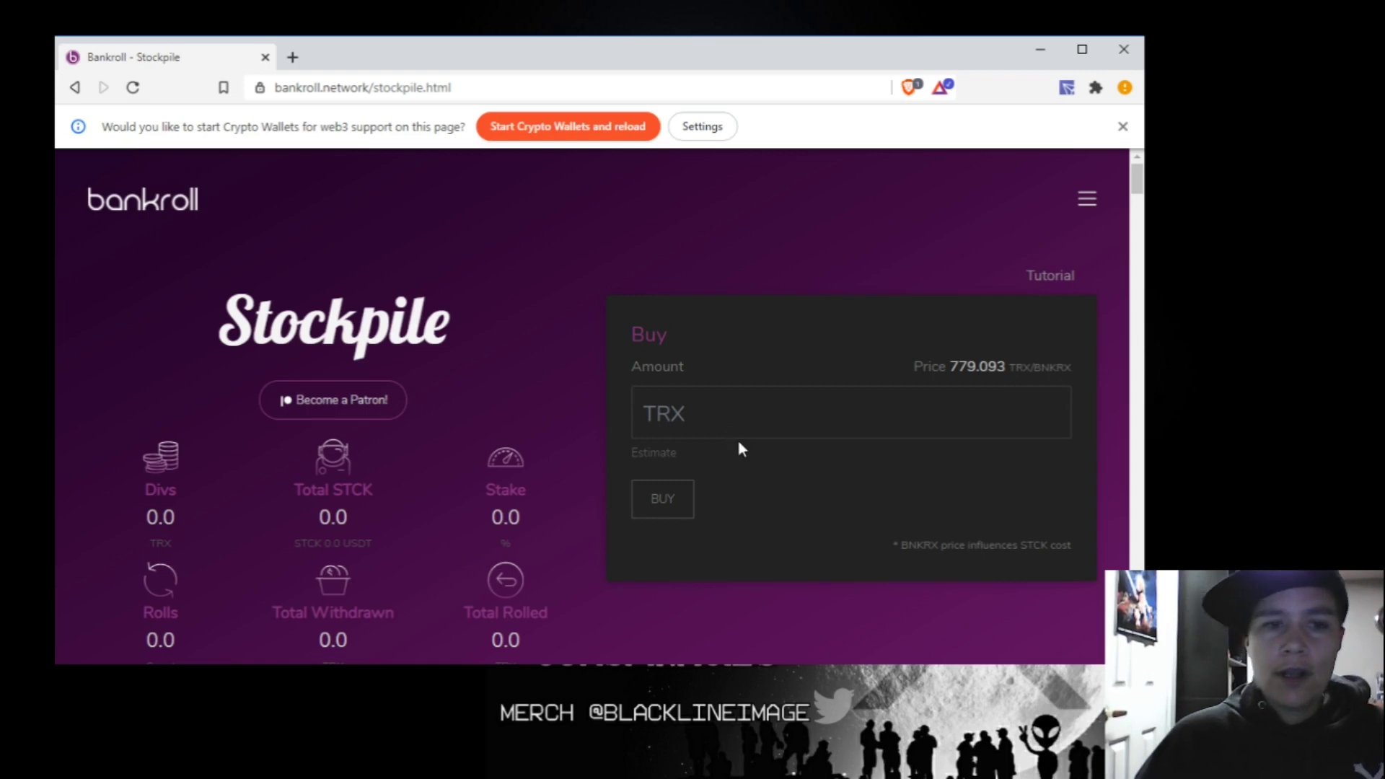
- Highlight the Stockpile description about providing liquidity and passively earning TRX rewards by holding STCK
{"action": "scroll", "coordinate": [743, 444], "scroll_direction": "down", "scroll_amount": 1}
{"action": "scroll", "coordinate": [706, 408], "scroll_direction": "down", "scroll_amount": 3}
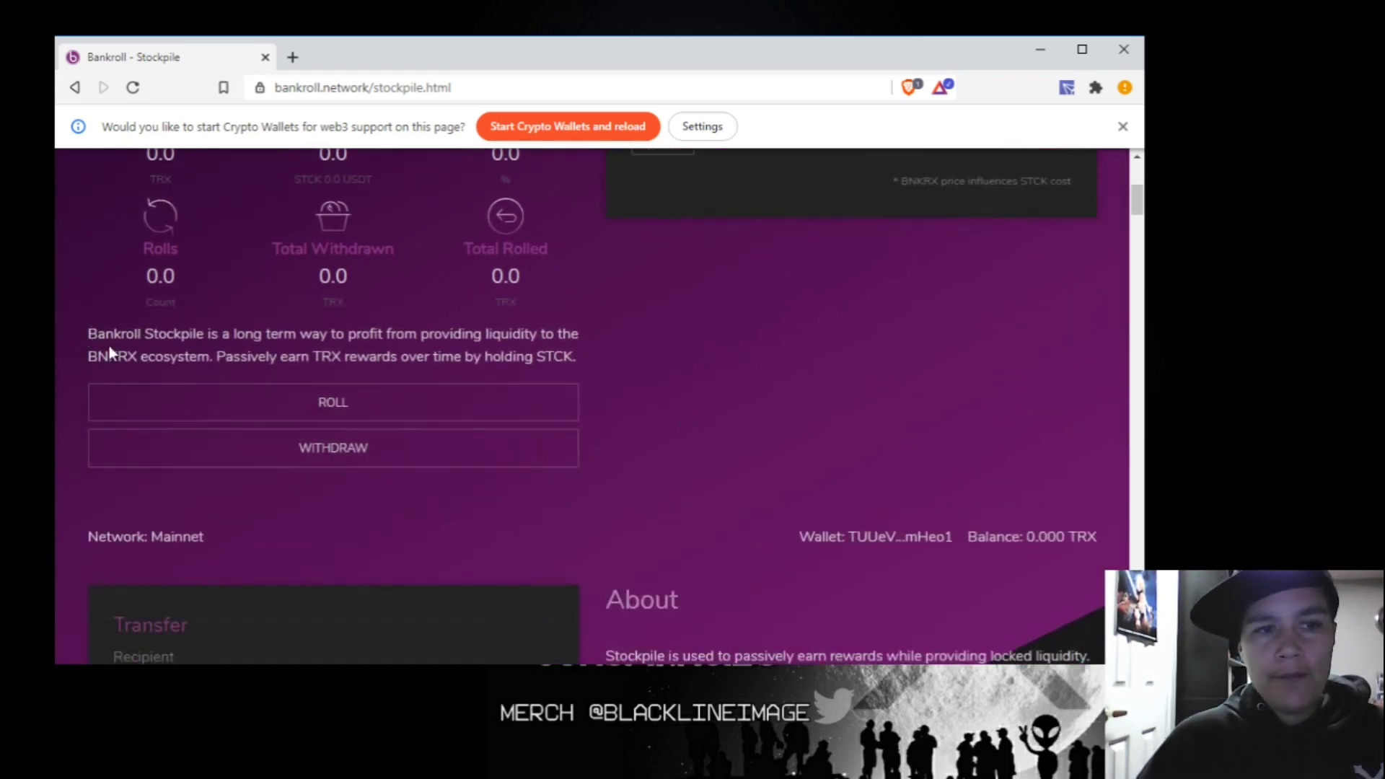
{"action": "left_click_drag", "start_coordinate": [91, 331], "coordinate": [590, 358]}
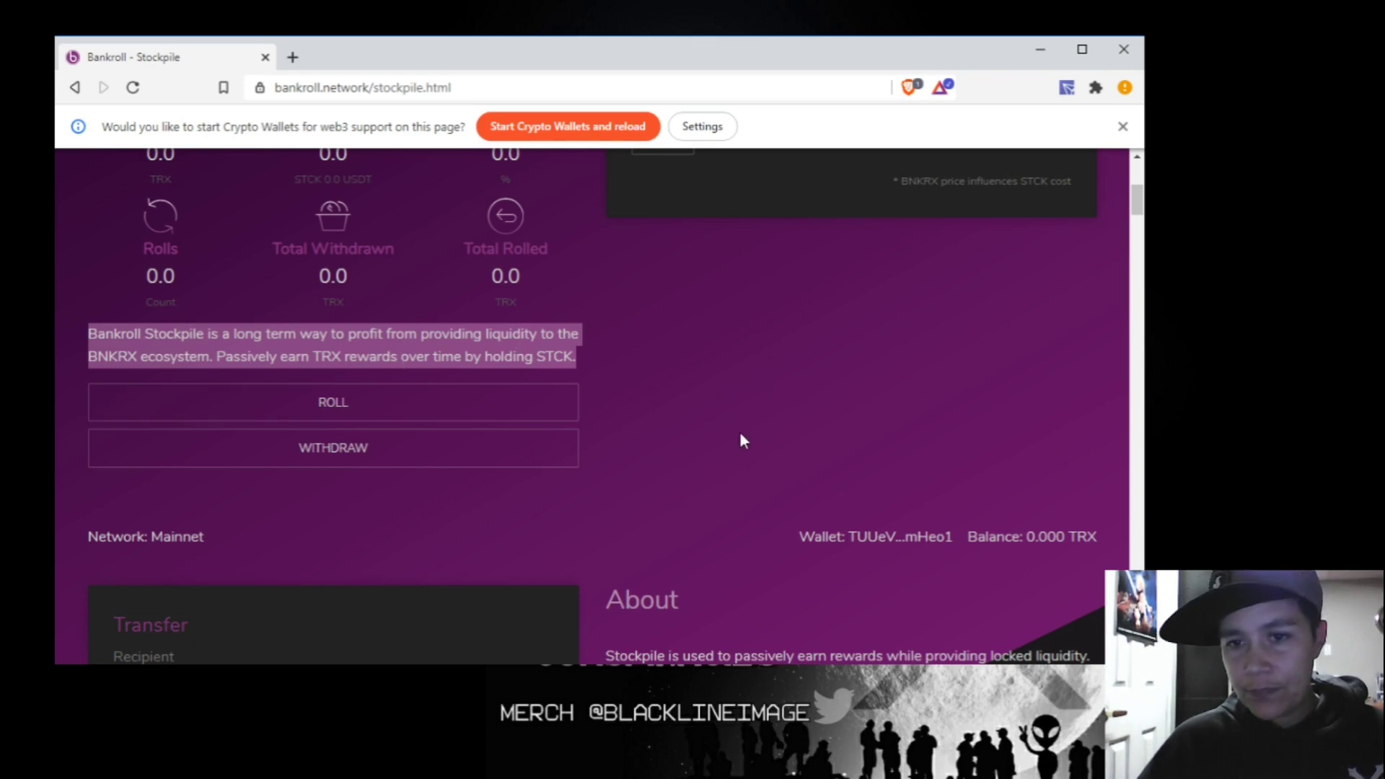
- Highlight the first sentence of the Stockpile About text, and its words "locked liquidity"
{"action": "scroll", "coordinate": [743, 440], "scroll_direction": "up", "scroll_amount": 3}
{"action": "scroll", "coordinate": [807, 414], "scroll_direction": "down", "scroll_amount": 1}
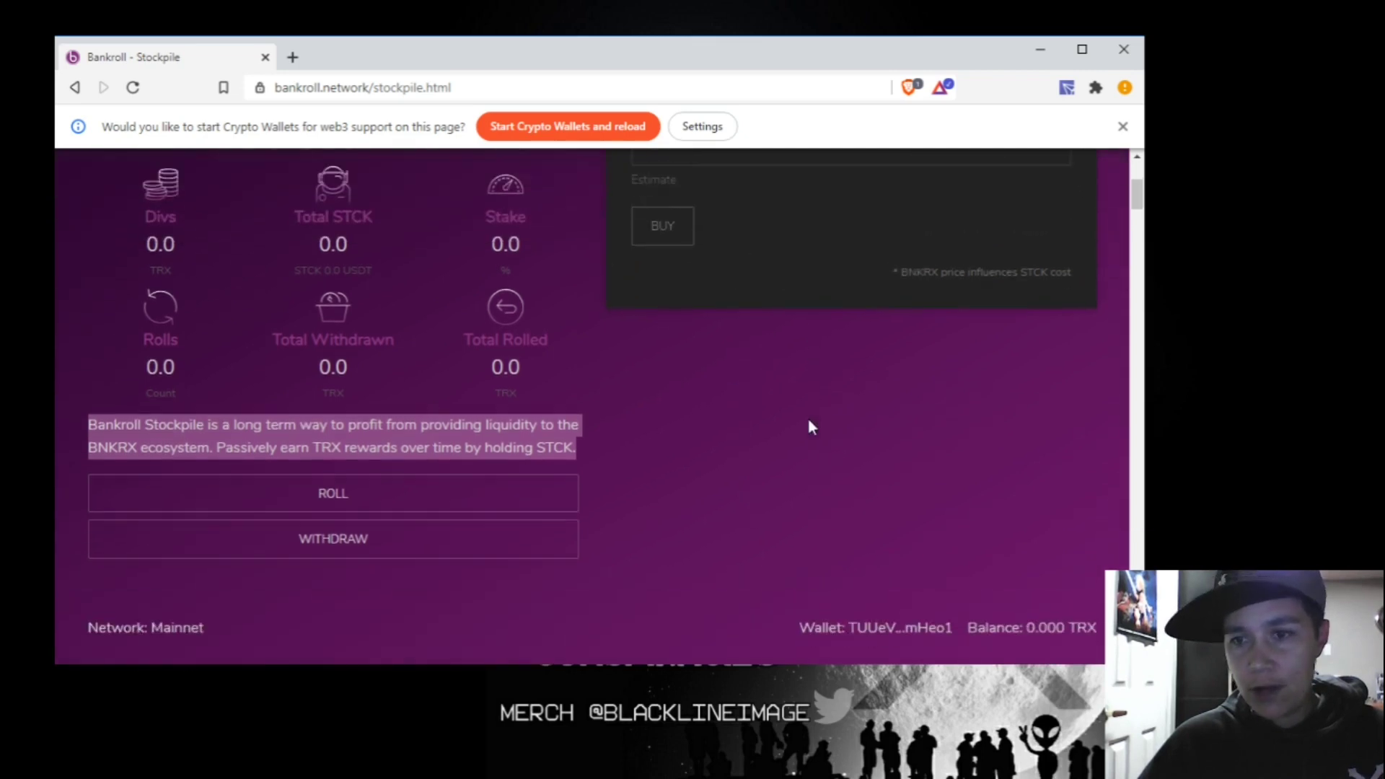
{"action": "scroll", "coordinate": [804, 418], "scroll_direction": "down", "scroll_amount": 3}
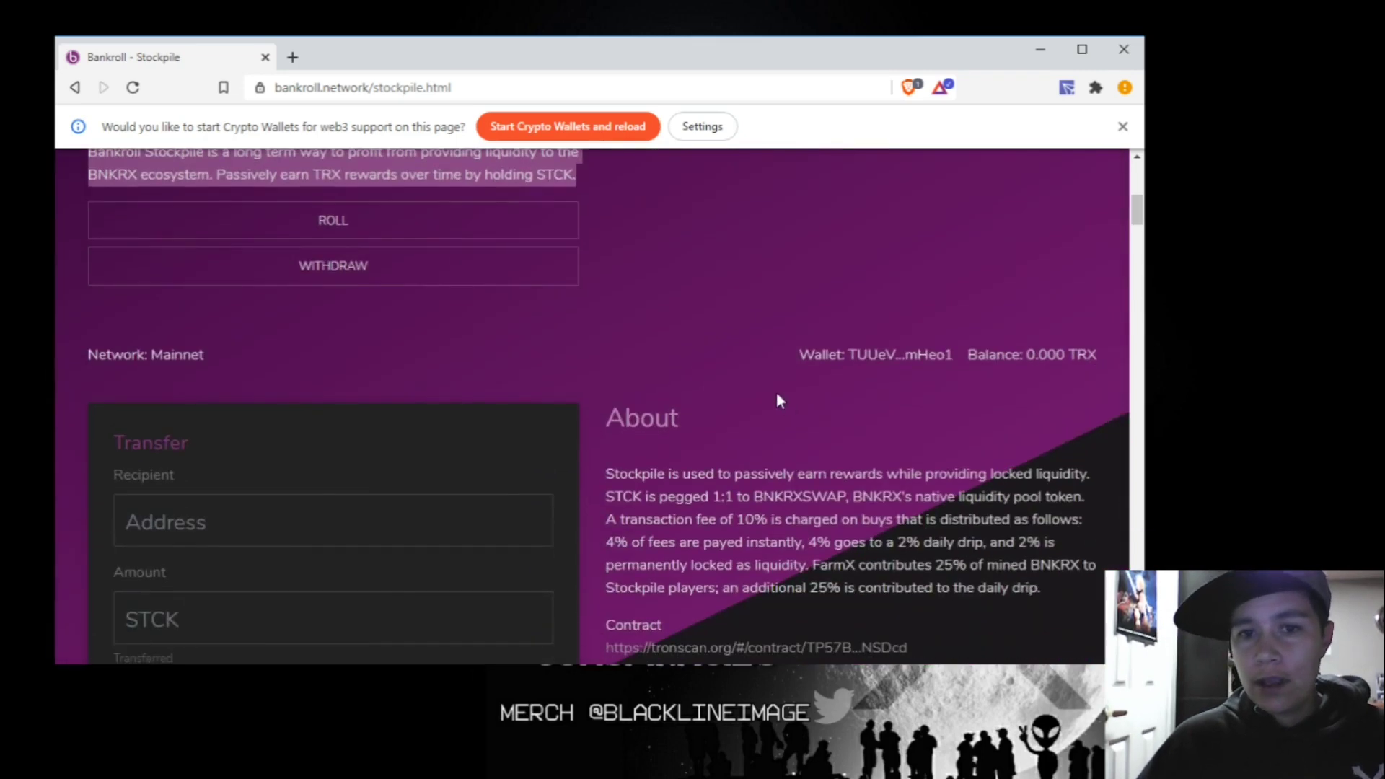
{"action": "scroll", "coordinate": [776, 393], "scroll_direction": "down", "scroll_amount": 3}
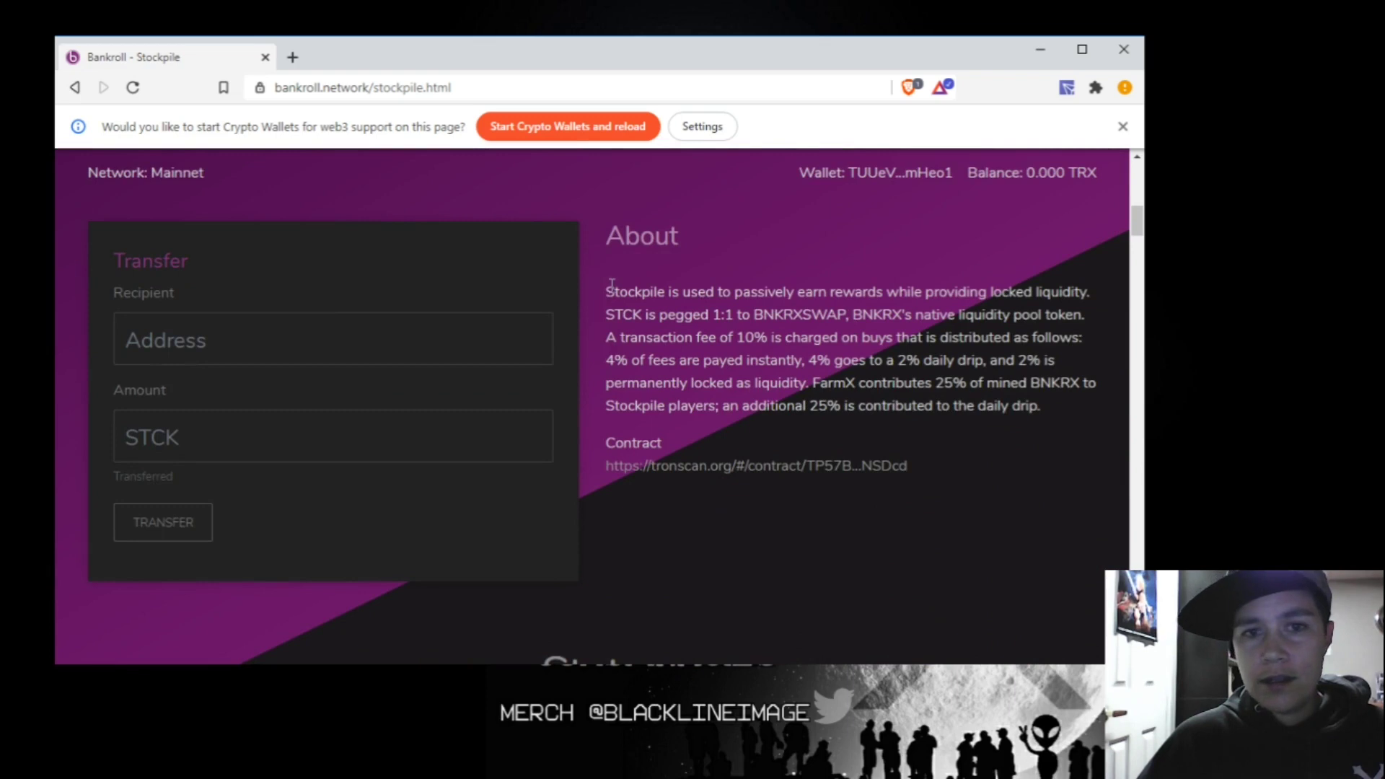
{"action": "scroll", "coordinate": [650, 288], "scroll_direction": "up", "scroll_amount": 3}
{"action": "scroll", "coordinate": [689, 292], "scroll_direction": "down", "scroll_amount": 3}
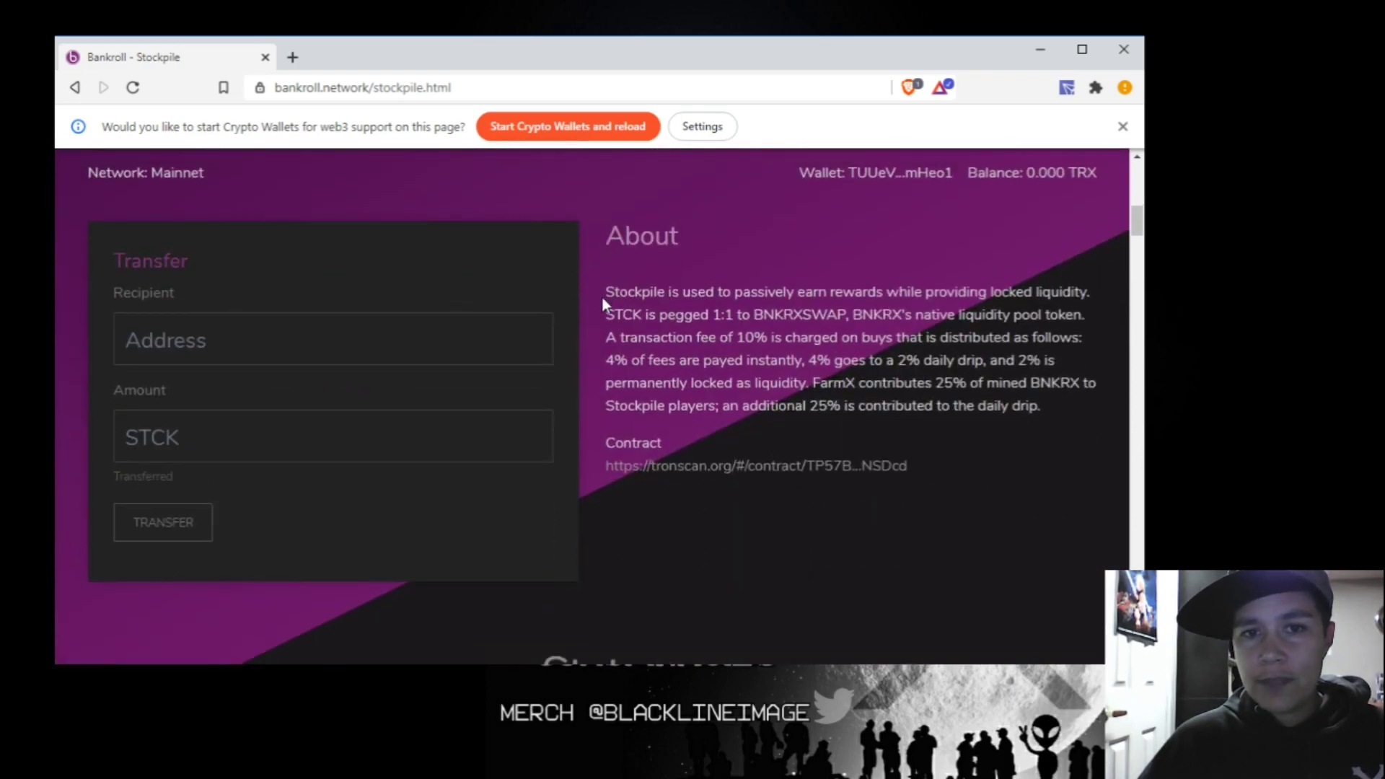
{"action": "left_click_drag", "start_coordinate": [606, 293], "coordinate": [1089, 294]}
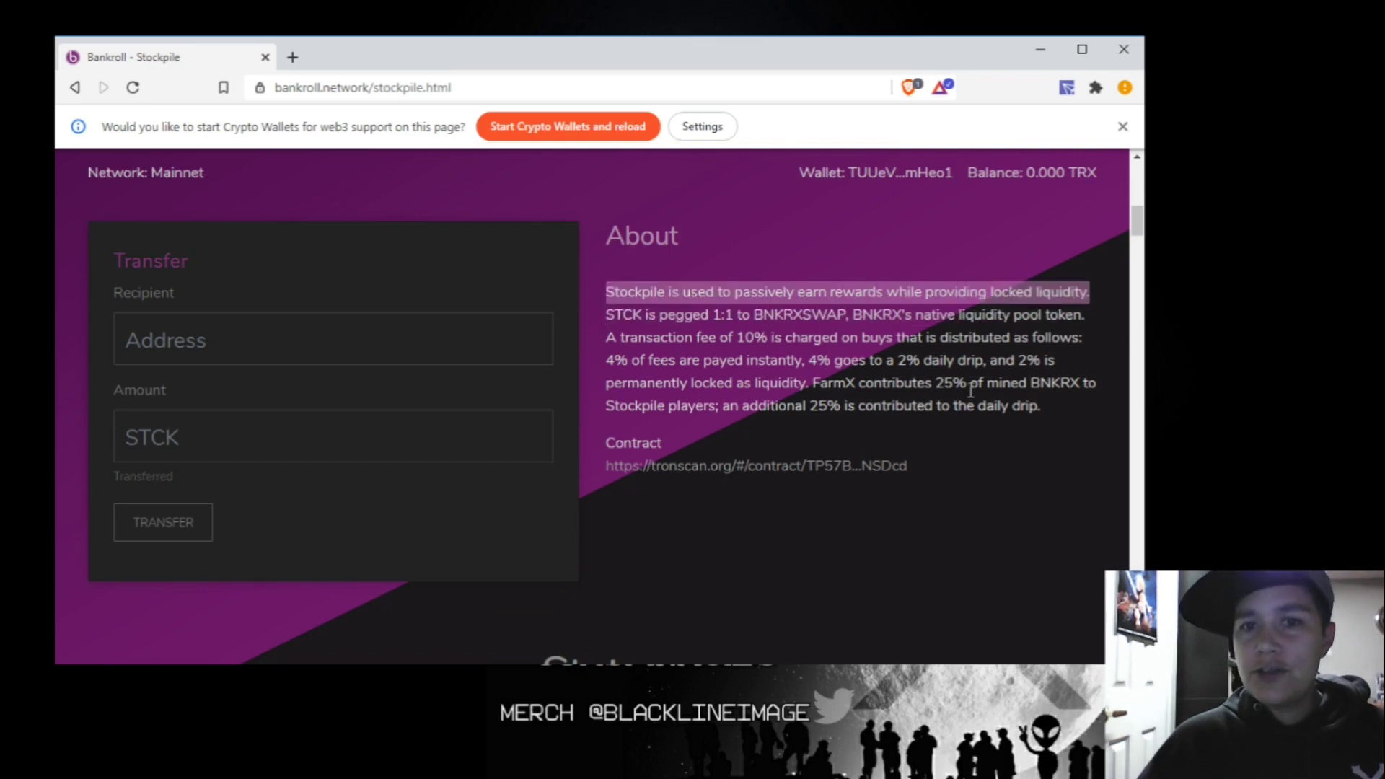
{"action": "left_click", "coordinate": [988, 290]}
{"action": "left_click_drag", "start_coordinate": [990, 290], "coordinate": [1090, 293]}
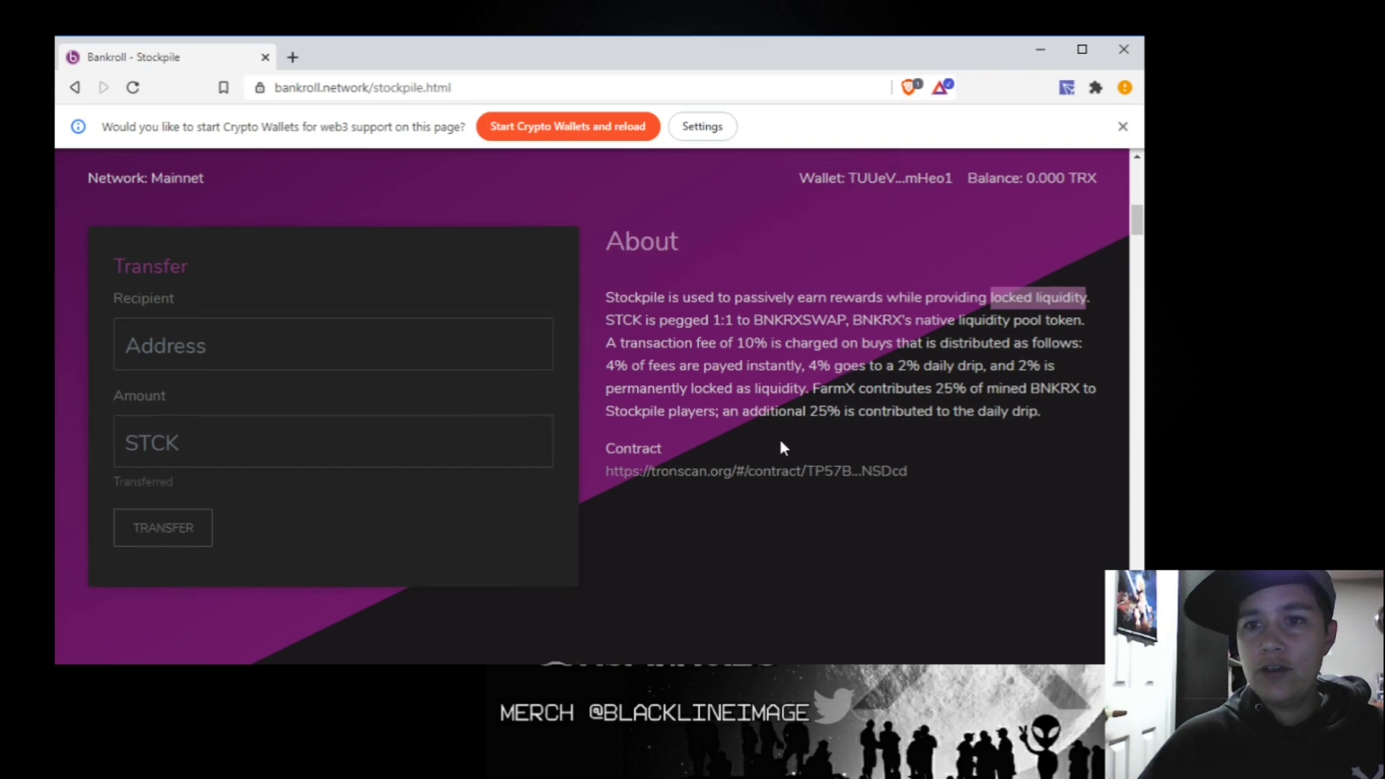
- Review the Stockpile page and highlight the About sentence on STCK's 1:1 peg to BNKRXSWAP
{"action": "scroll", "coordinate": [779, 440], "scroll_direction": "up", "scroll_amount": 4}
{"action": "scroll", "coordinate": [816, 463], "scroll_direction": "up", "scroll_amount": 5}
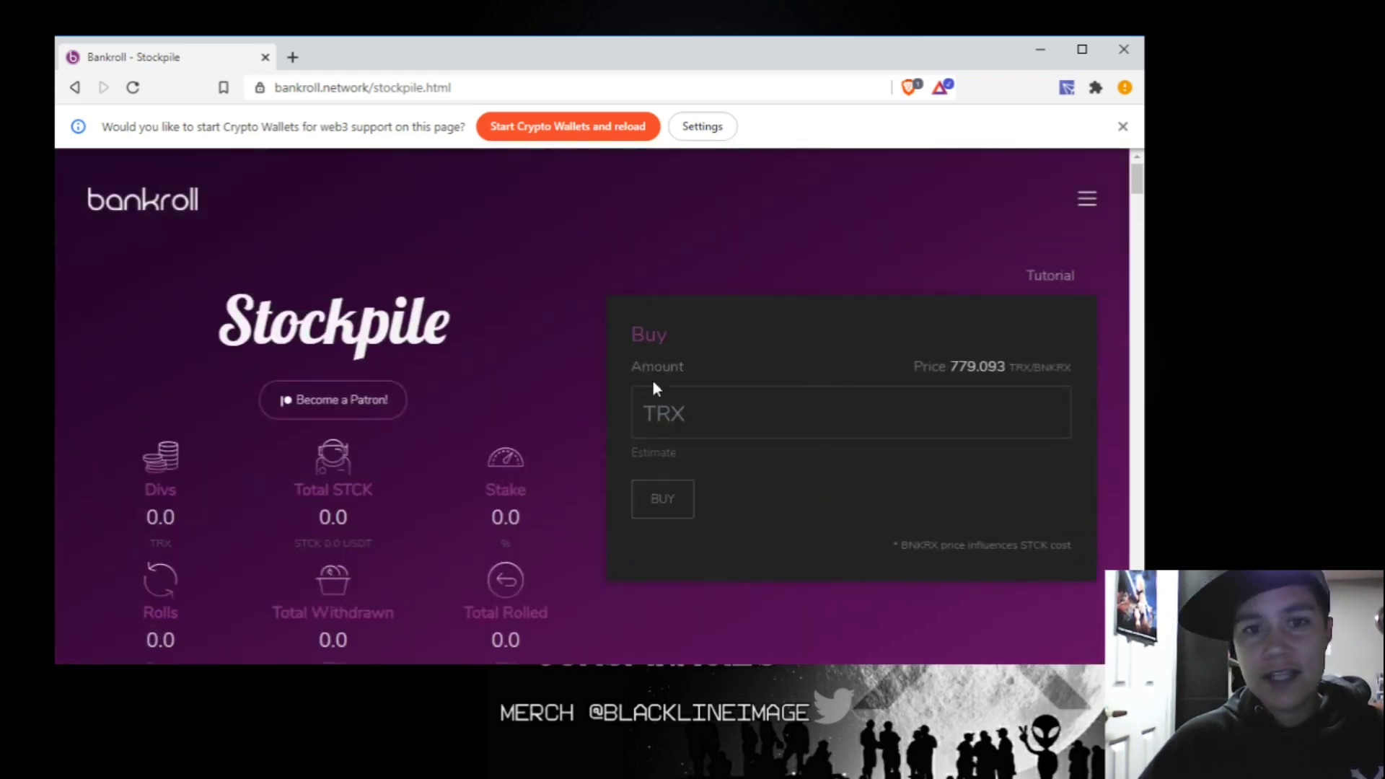
{"action": "scroll", "coordinate": [735, 530], "scroll_direction": "down", "scroll_amount": 4}
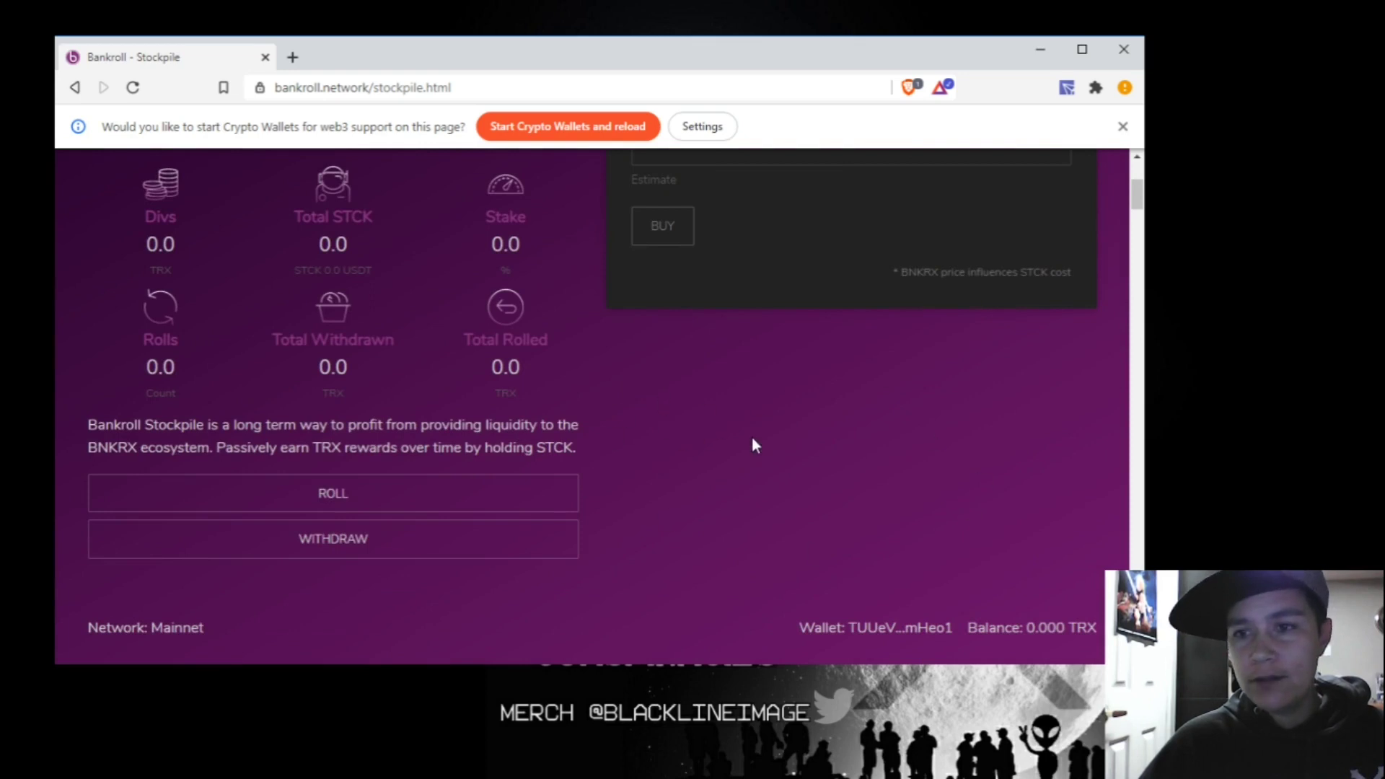
{"action": "scroll", "coordinate": [752, 445], "scroll_direction": "up", "scroll_amount": 4}
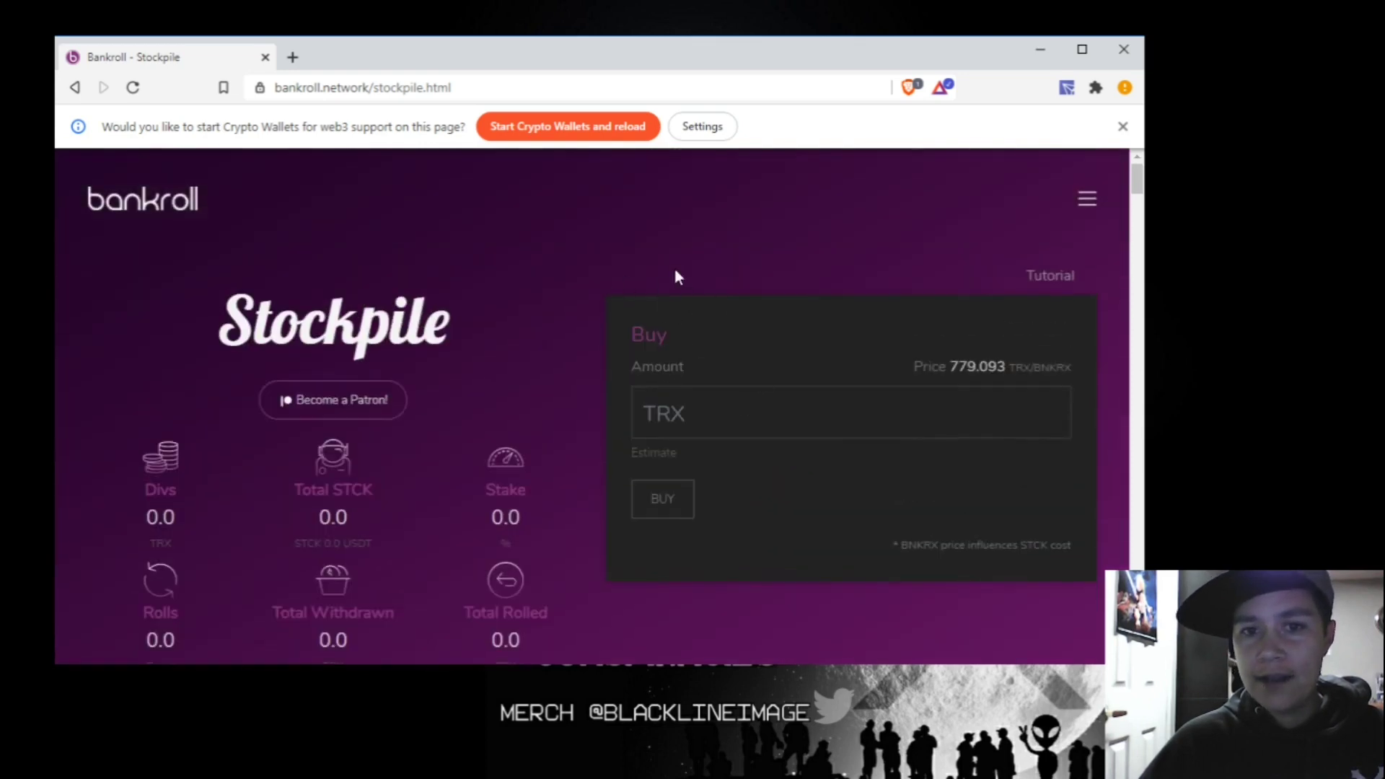
{"action": "scroll", "coordinate": [995, 537], "scroll_direction": "down", "scroll_amount": 4}
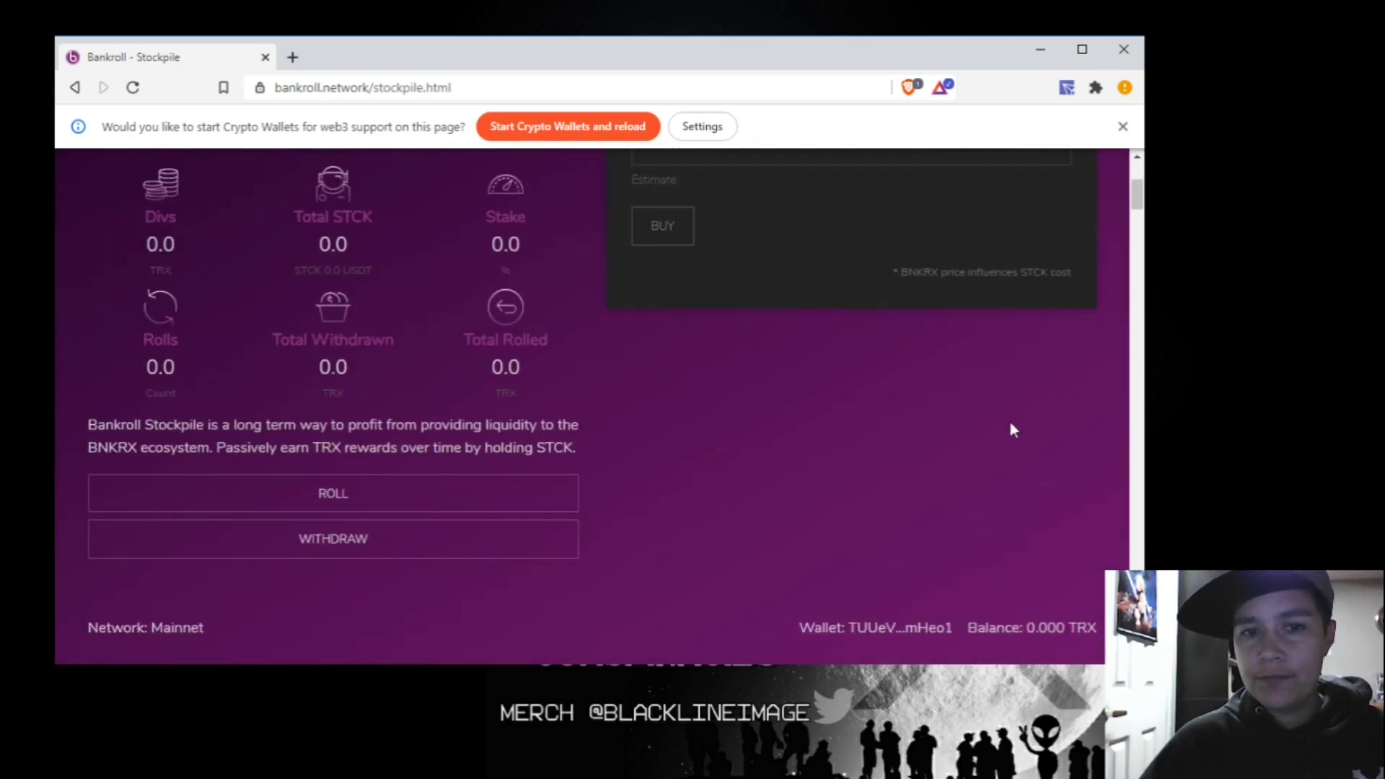
{"action": "scroll", "coordinate": [820, 482], "scroll_direction": "down", "scroll_amount": 4}
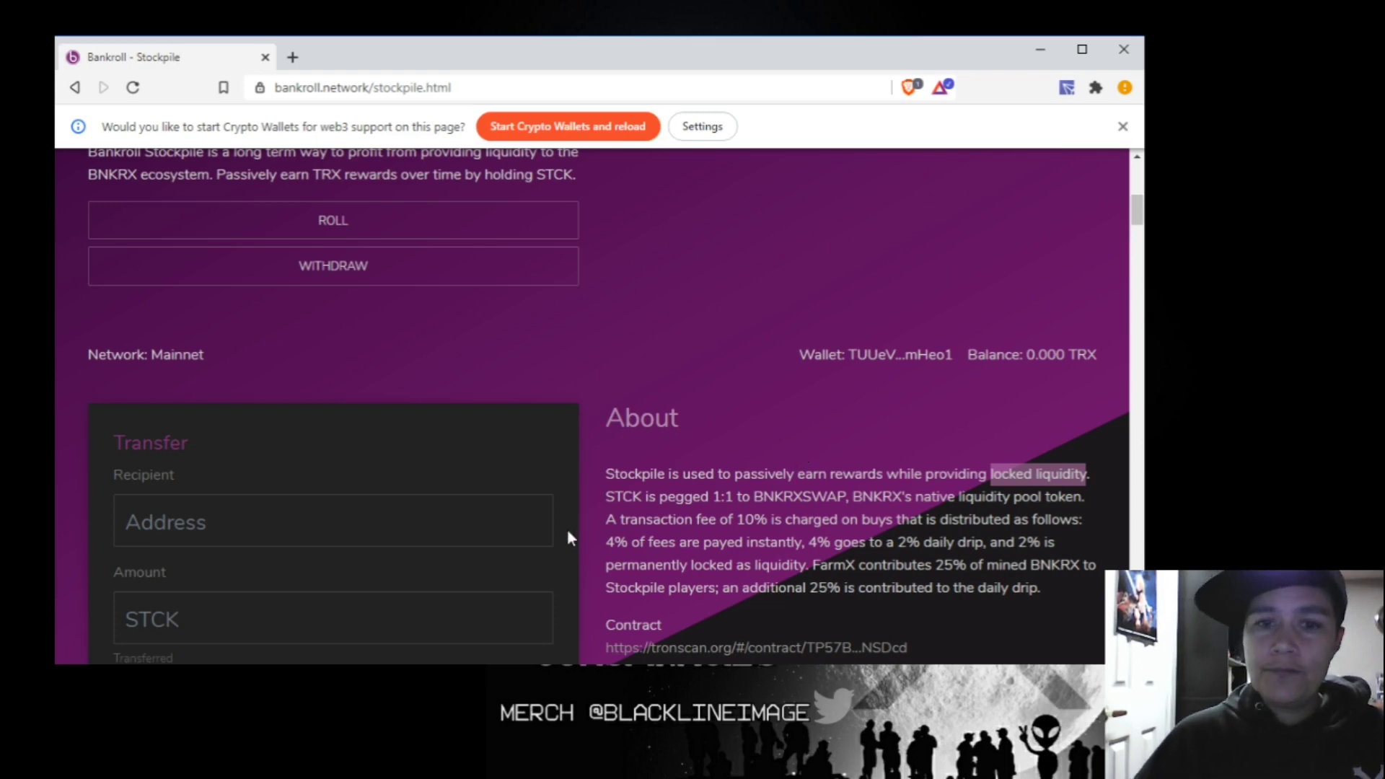
{"action": "left_click_drag", "start_coordinate": [604, 499], "coordinate": [1113, 501]}
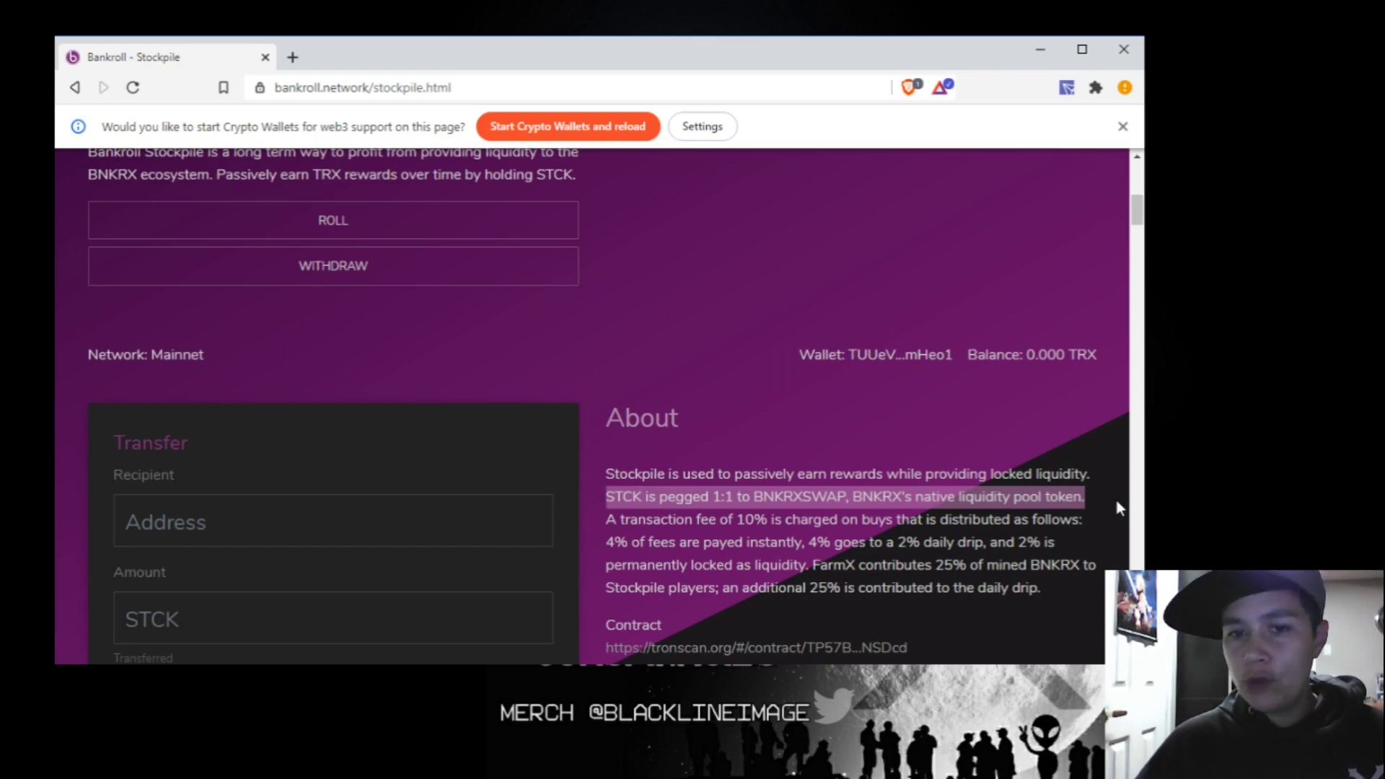
{"action": "left_click", "coordinate": [603, 536]}
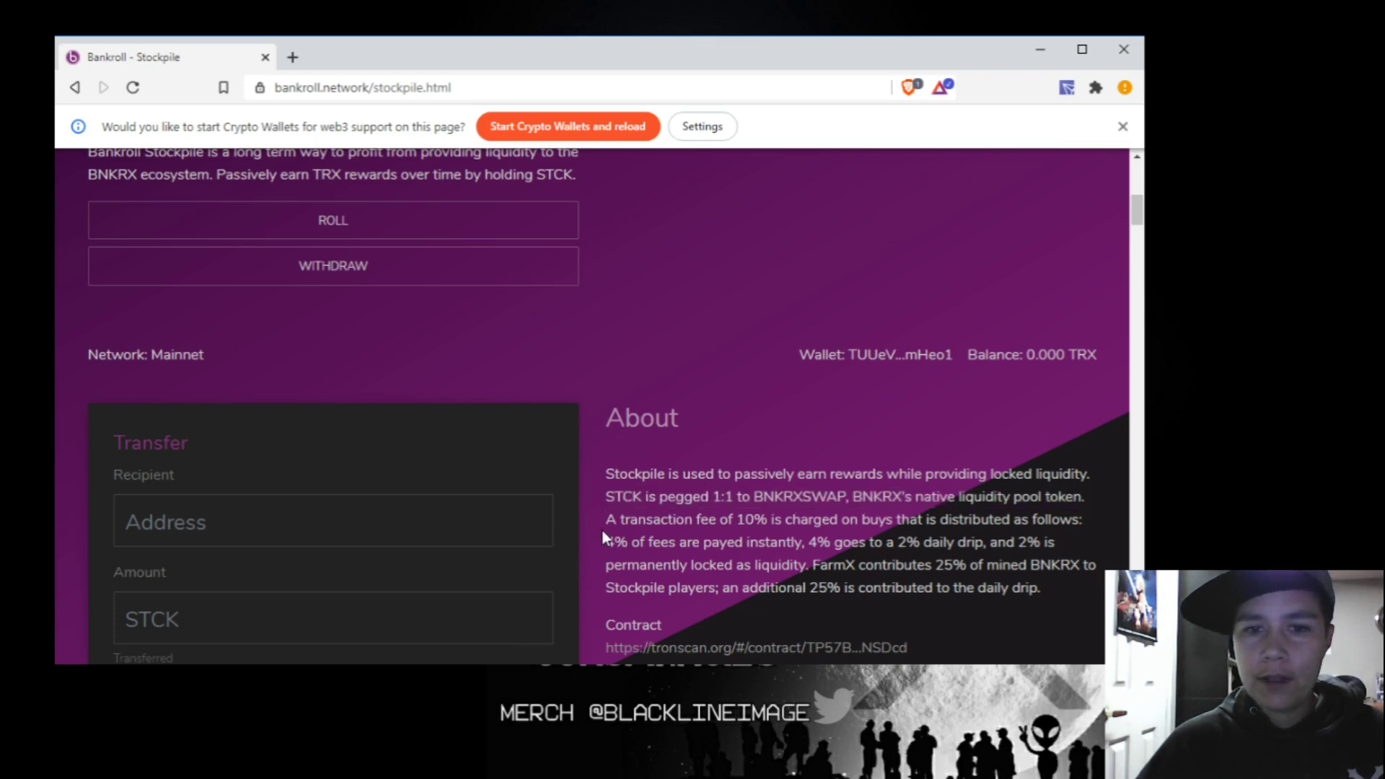
- Highlight the About passages on the distribution of the 10% transaction fee and on FarmX's BNKRX contributions
{"action": "left_click_drag", "start_coordinate": [604, 519], "coordinate": [814, 565]}
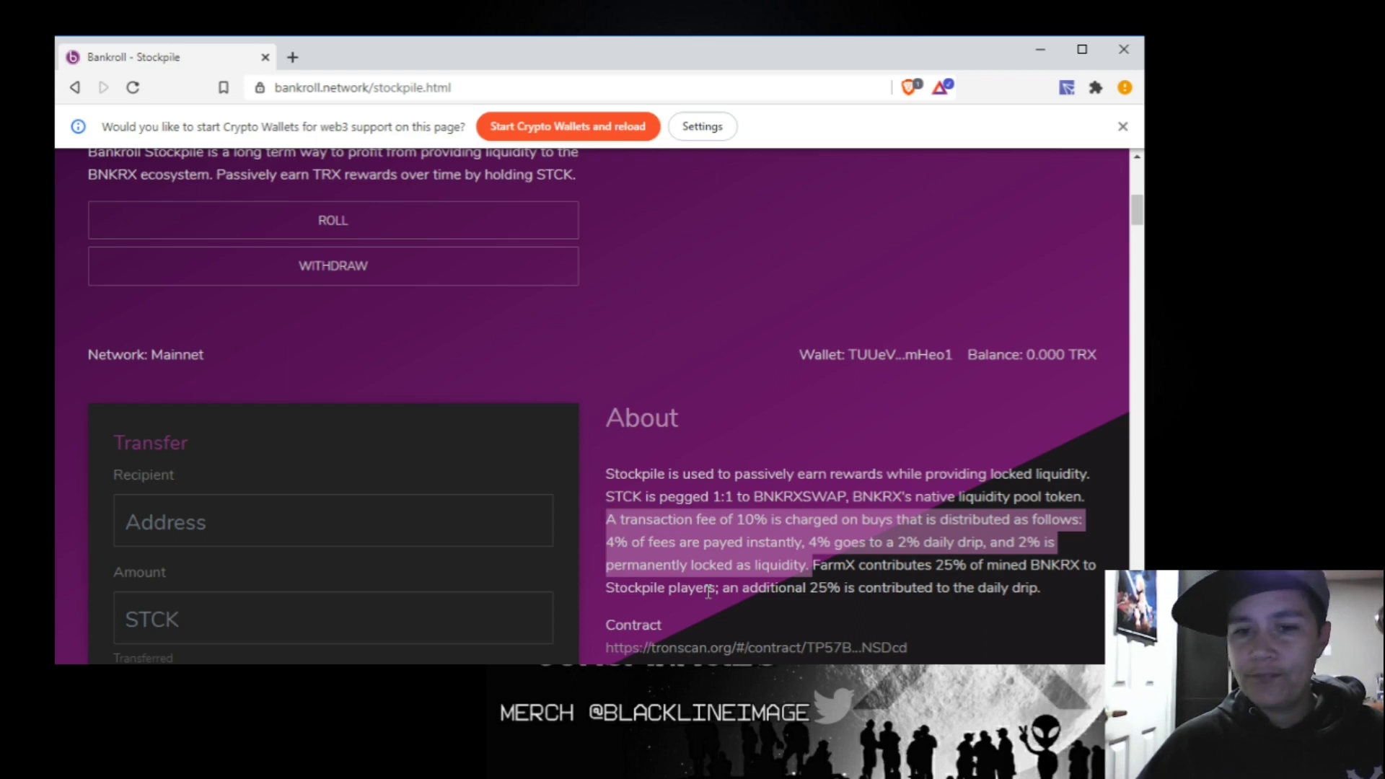
{"action": "left_click", "coordinate": [795, 607]}
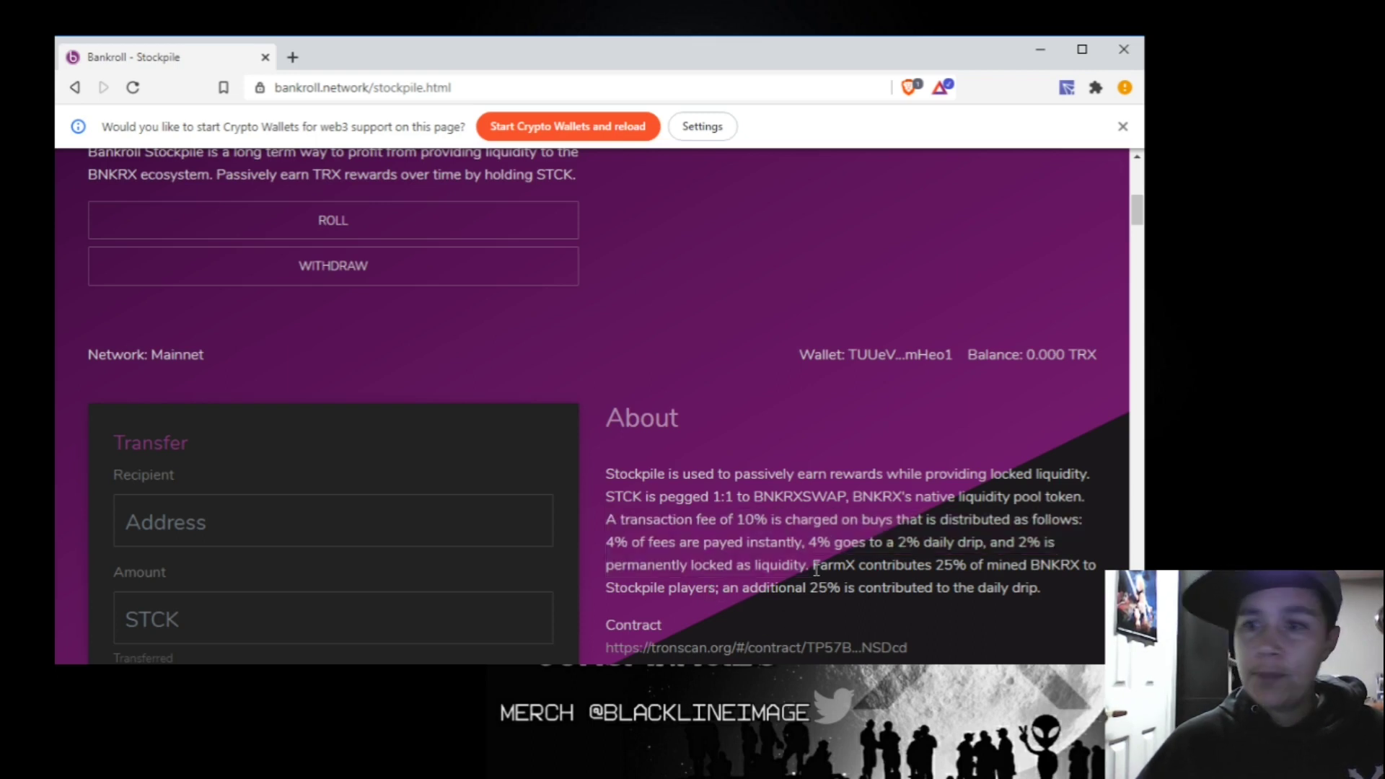
{"action": "left_click_drag", "start_coordinate": [810, 566], "coordinate": [1047, 584]}
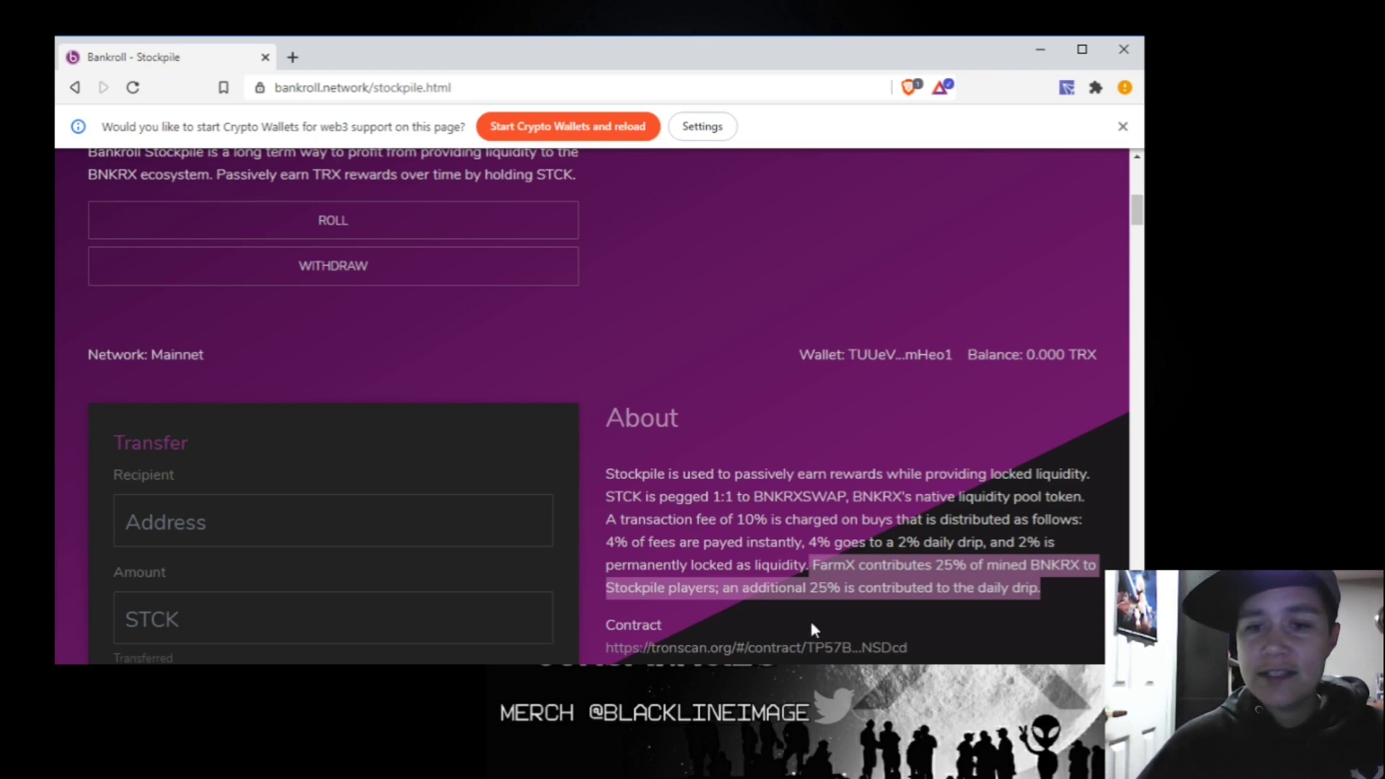
{"action": "left_click", "coordinate": [773, 605]}
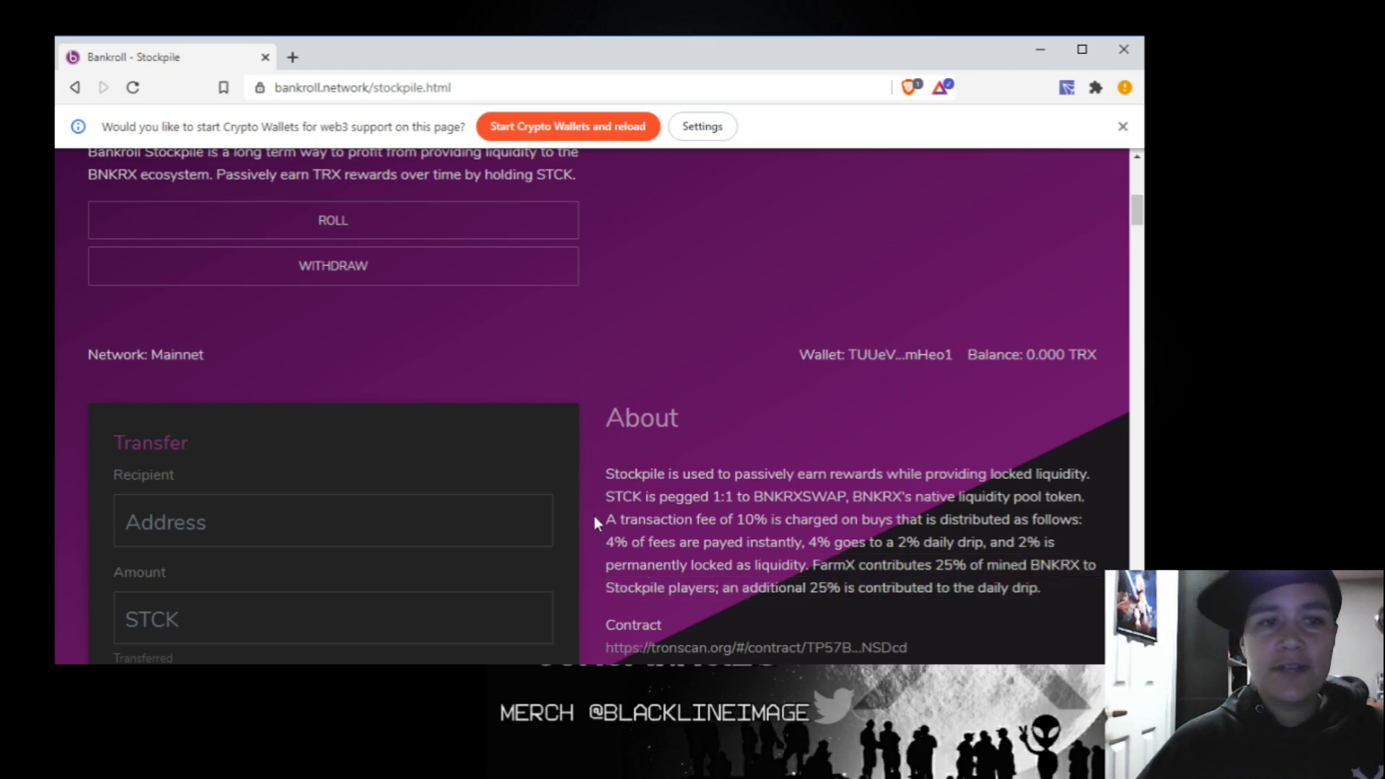
{"action": "scroll", "coordinate": [828, 525], "scroll_direction": "down", "scroll_amount": 1}
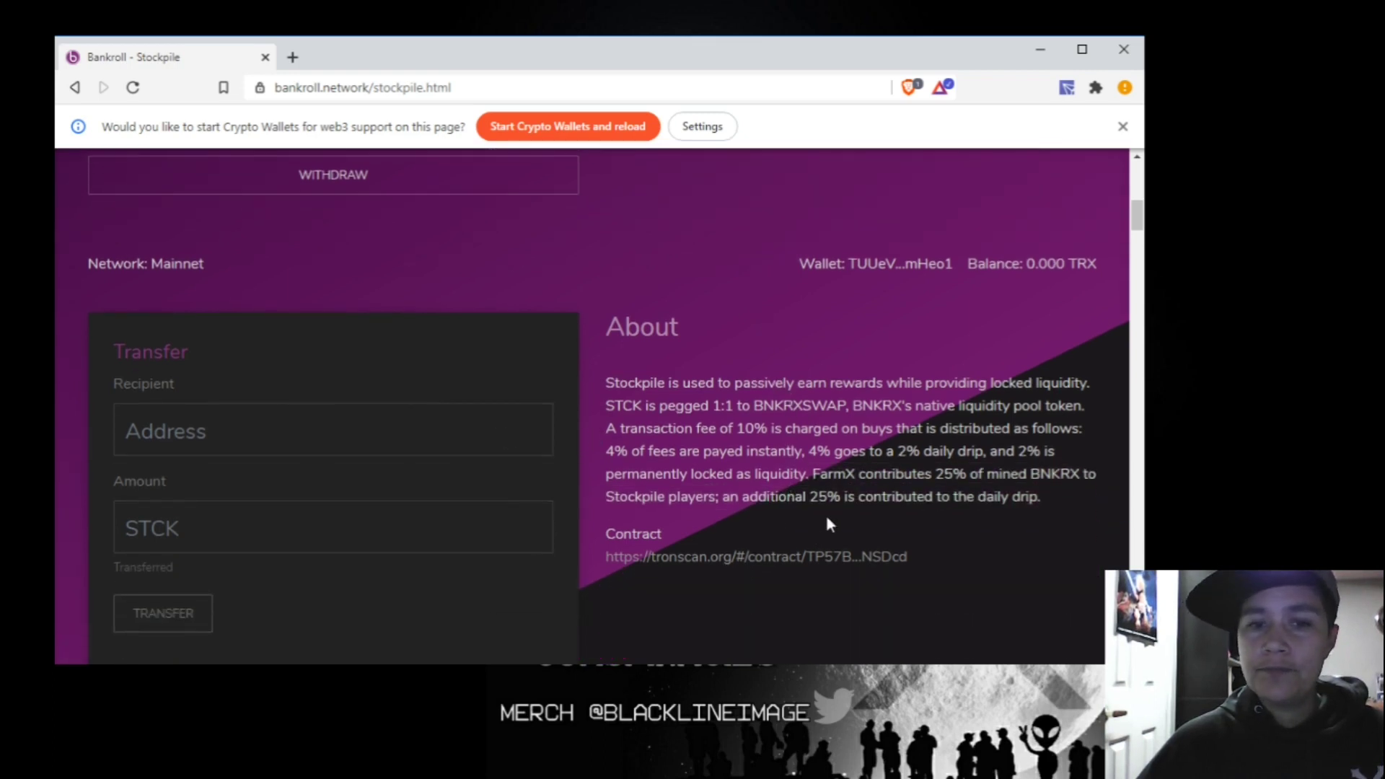
- Examine the Stockpile statistics on players, supply, rewards, dividend pool, contract balance and transactions
{"action": "scroll", "coordinate": [835, 515], "scroll_direction": "down", "scroll_amount": 5}
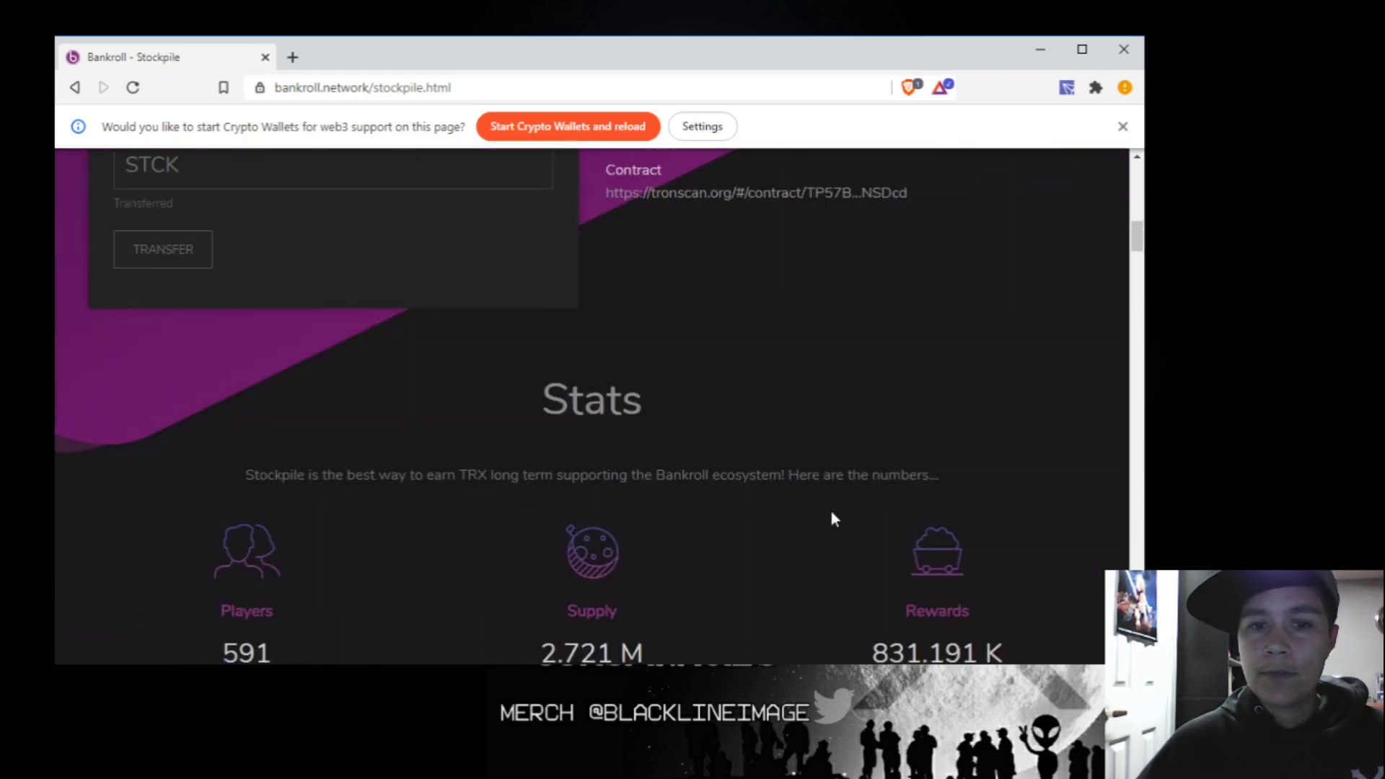
{"action": "scroll", "coordinate": [829, 512], "scroll_direction": "down", "scroll_amount": 1}
{"action": "scroll", "coordinate": [828, 511], "scroll_direction": "down", "scroll_amount": 1}
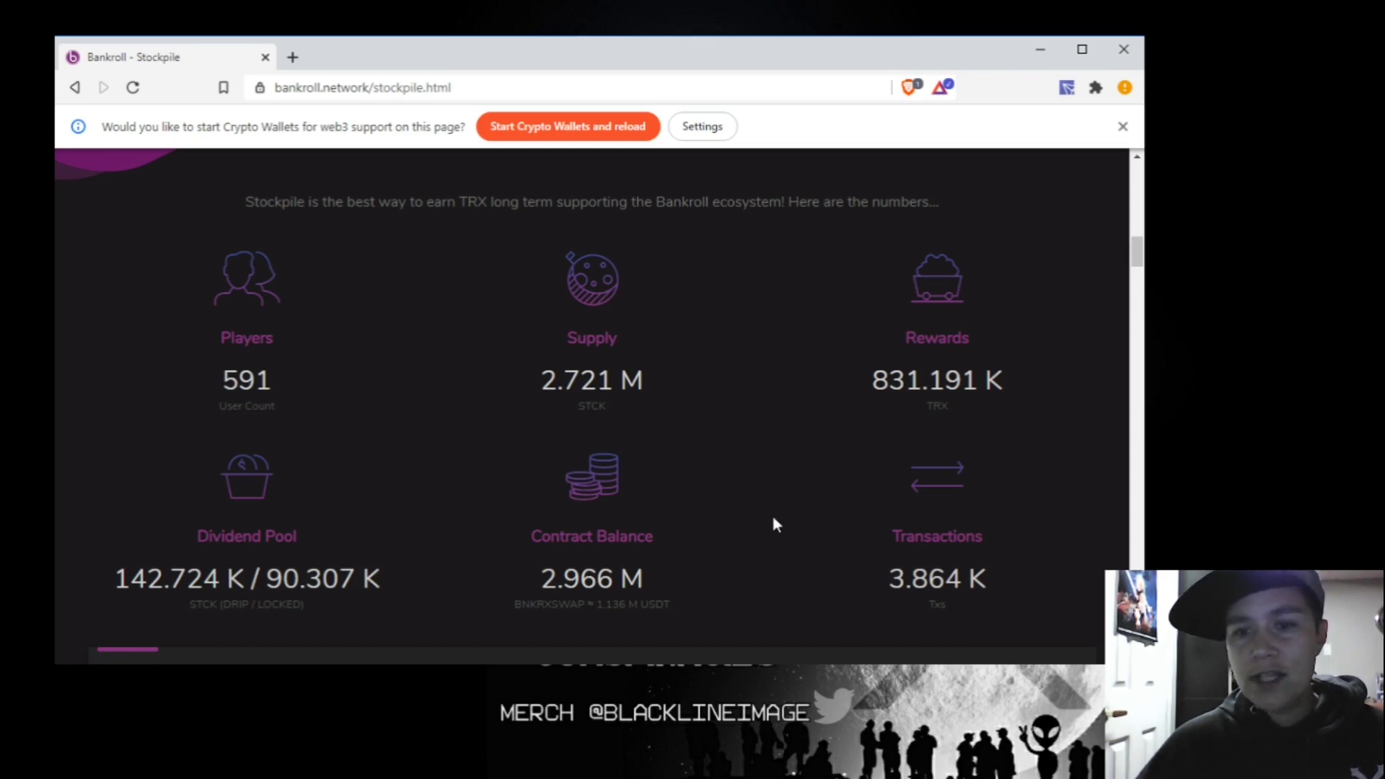
{"action": "scroll", "coordinate": [773, 525], "scroll_direction": "down", "scroll_amount": 1}
- Try Stockpile buy amounts of 20 and 21 TRX to compare their STCK estimates
{"action": "scroll", "coordinate": [773, 524], "scroll_direction": "up", "scroll_amount": 6}
{"action": "scroll", "coordinate": [775, 524], "scroll_direction": "up", "scroll_amount": 6}
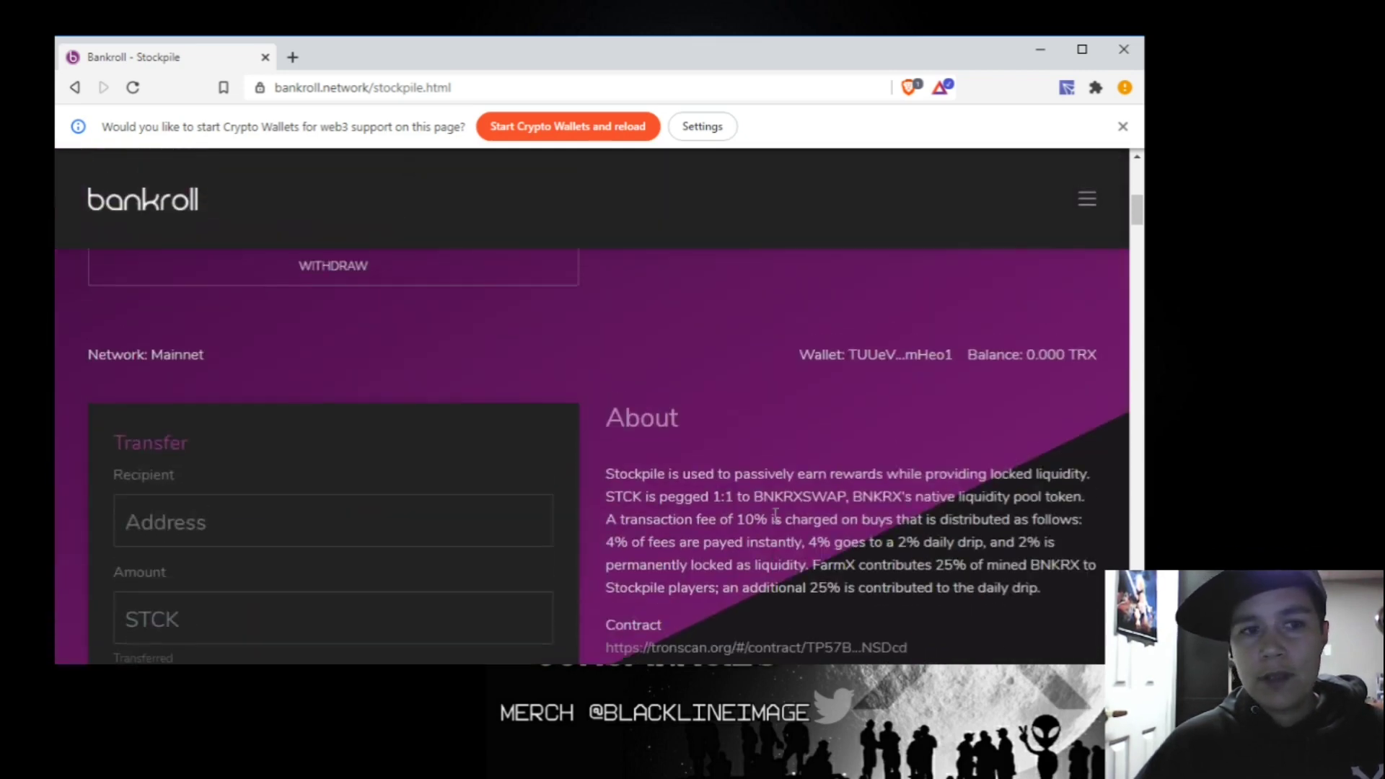
{"action": "scroll", "coordinate": [773, 510], "scroll_direction": "up", "scroll_amount": 2}
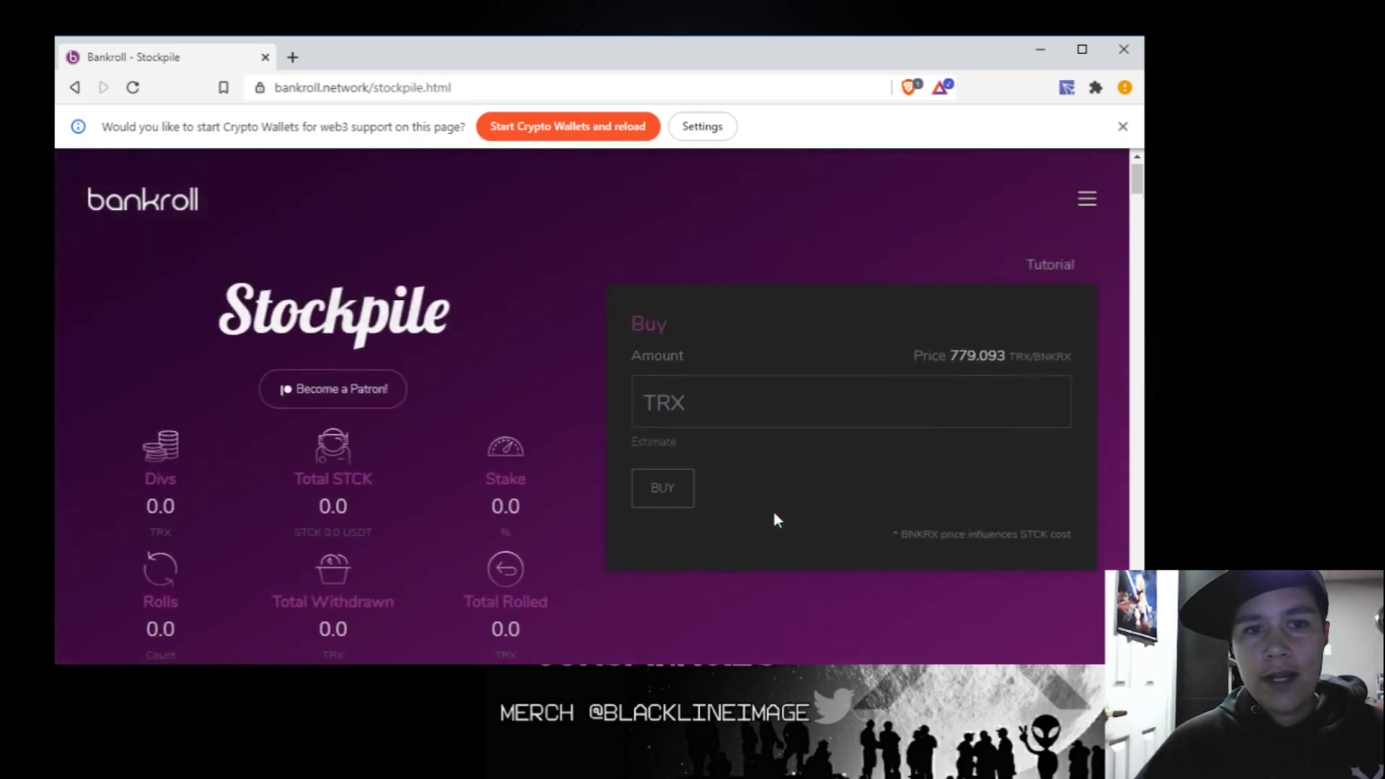
{"action": "left_click", "coordinate": [983, 429]}
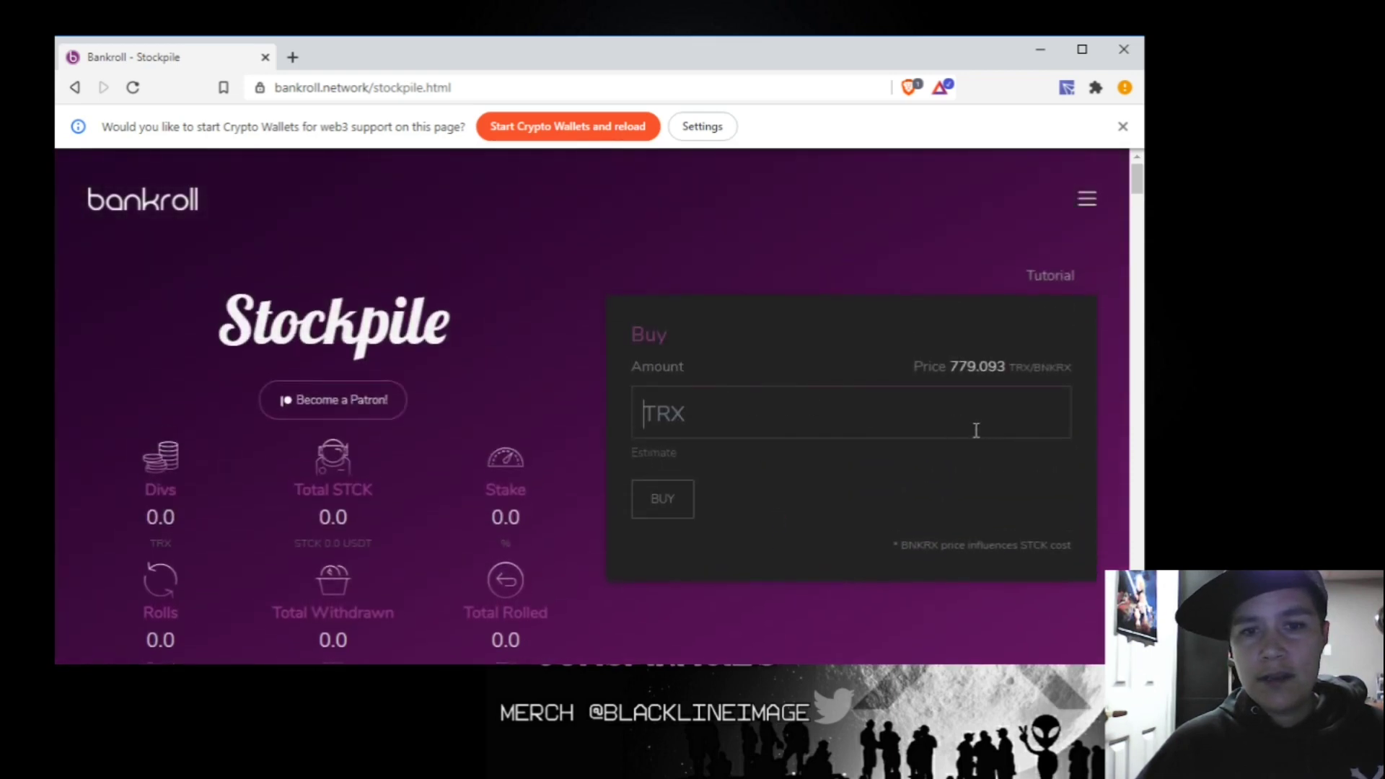
{"action": "type", "text": "20"}
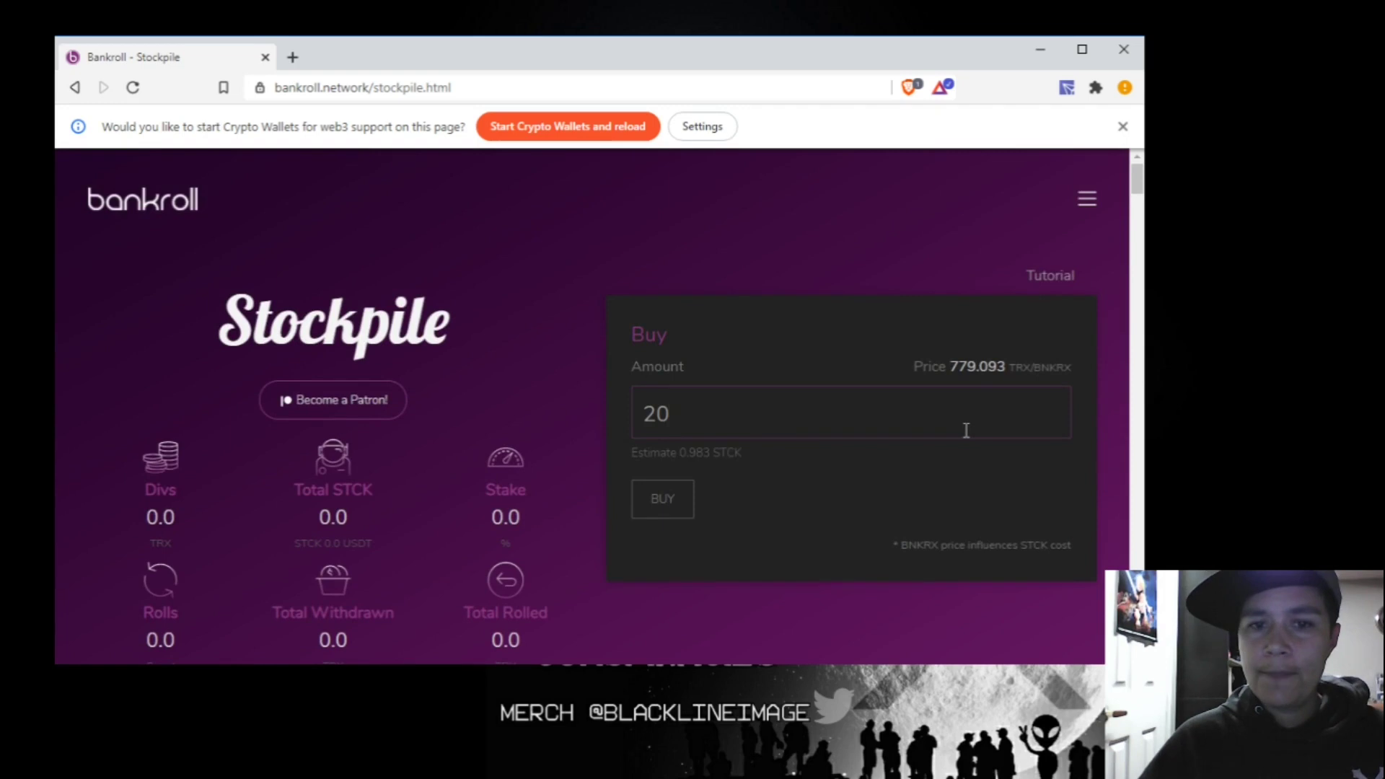
{"action": "key", "text": "BackSpace"}
{"action": "type", "text": "1"}
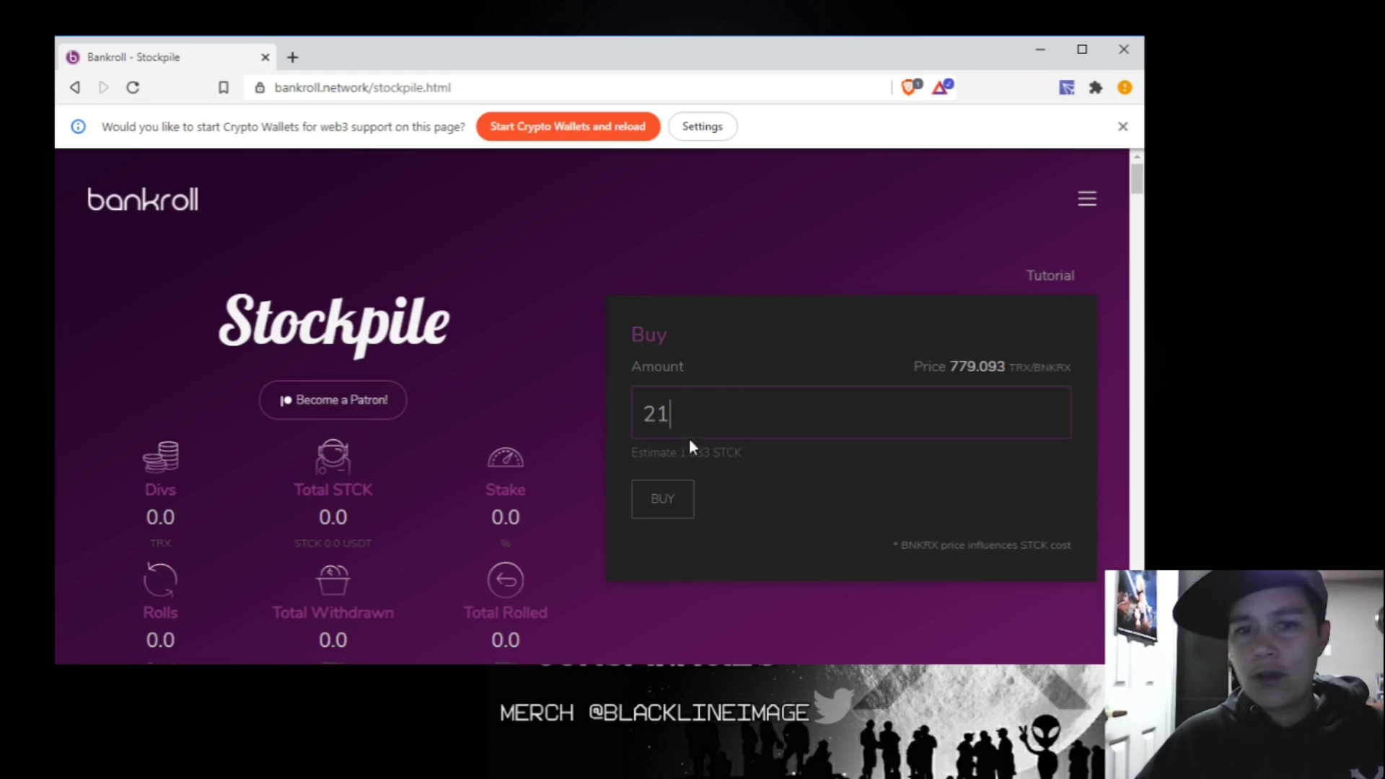
- Set the Stockpile buy amount to 3000 TRX and highlight the resulting STCK estimate
{"action": "left_click_drag", "start_coordinate": [748, 415], "coordinate": [599, 428]}
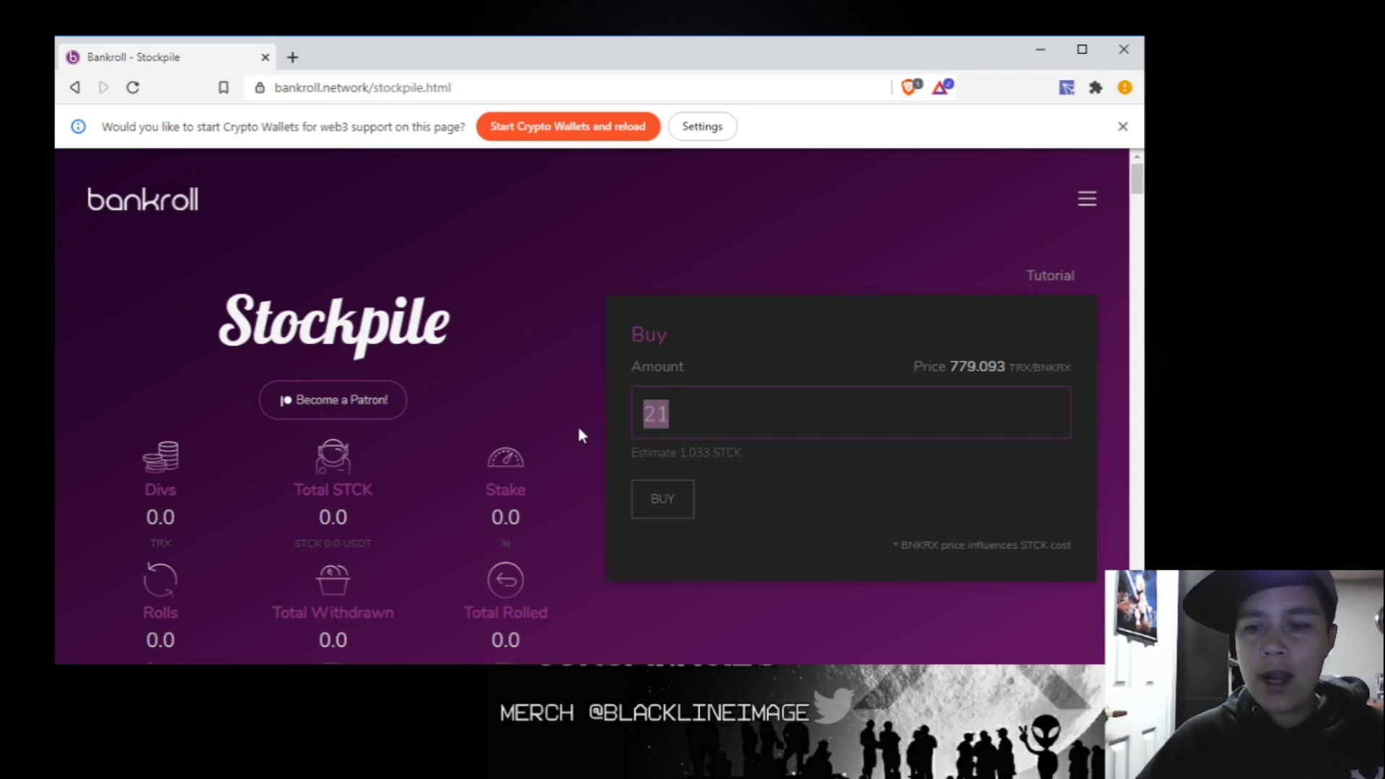
{"action": "type", "text": "300"}
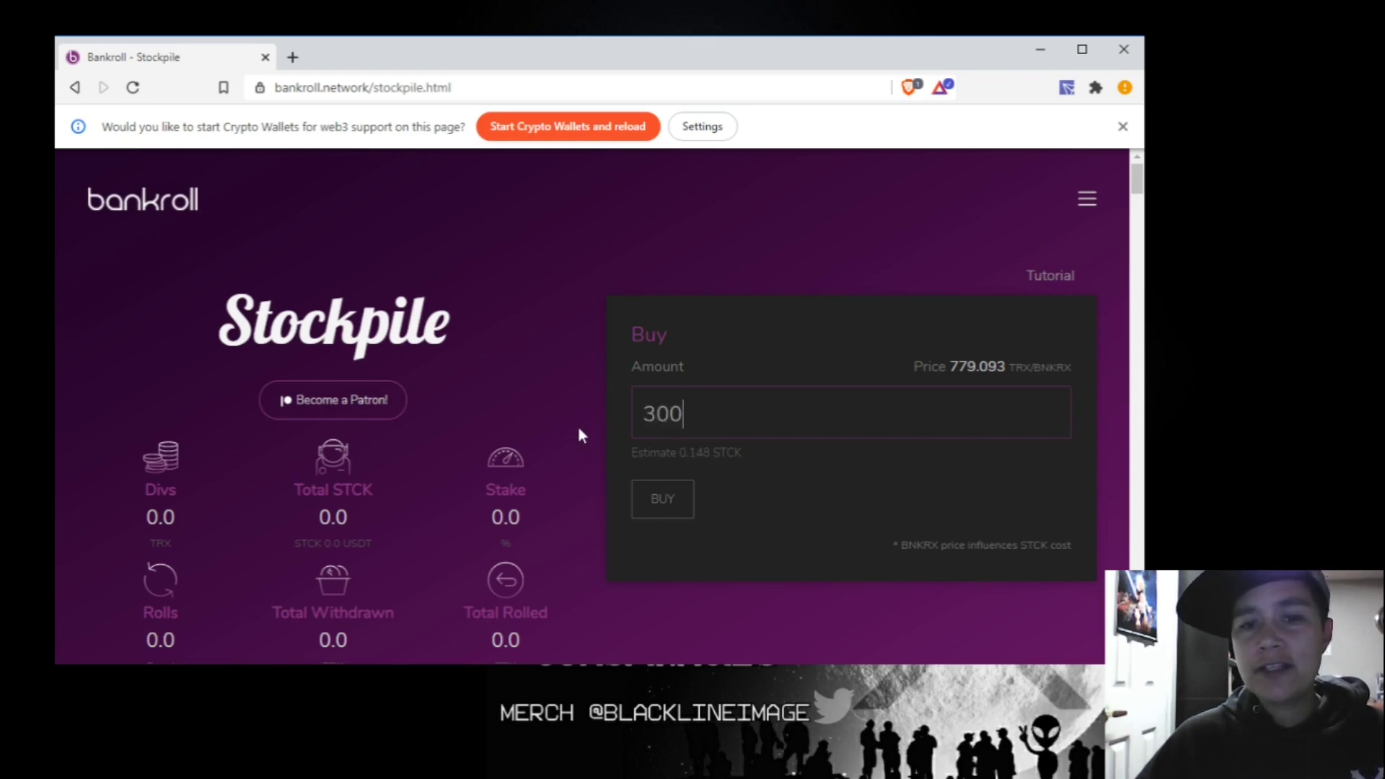
{"action": "type", "text": "0"}
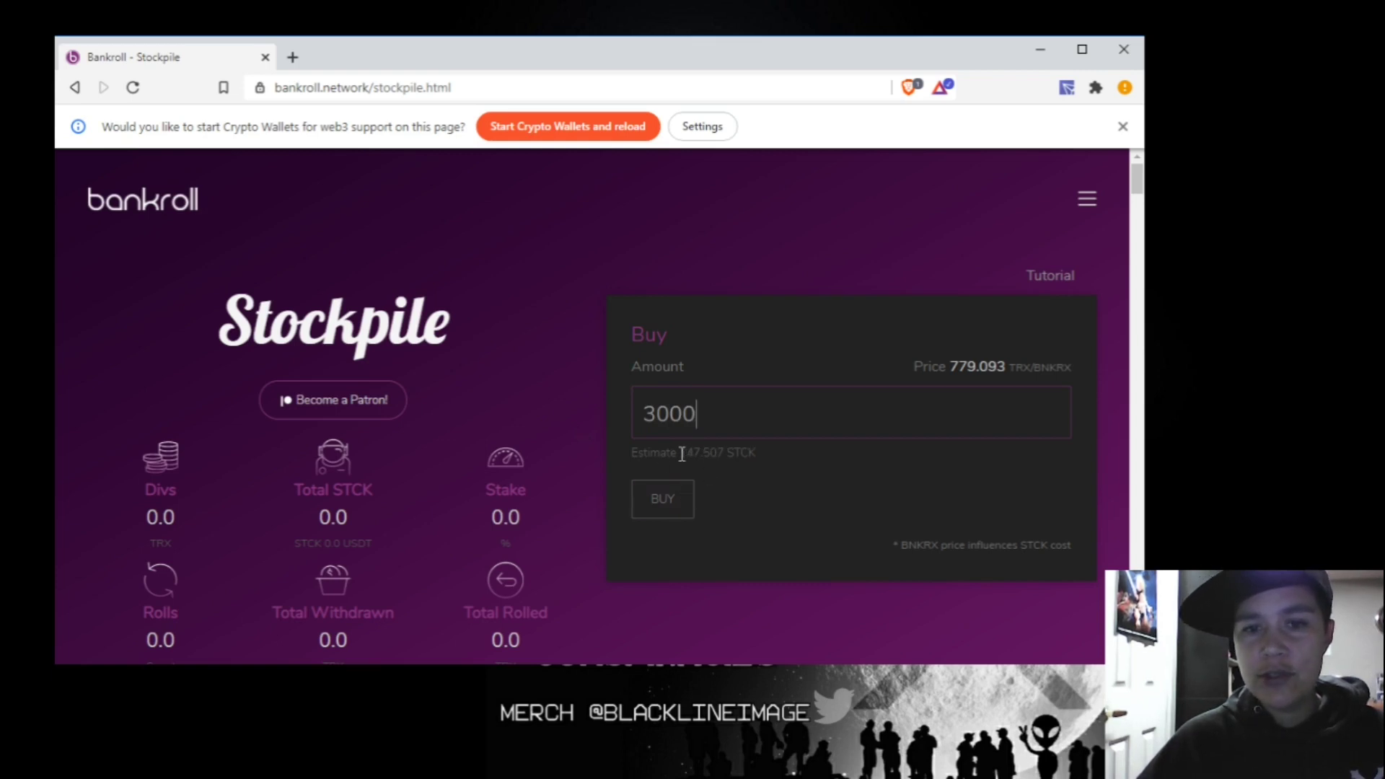
{"action": "left_click_drag", "start_coordinate": [678, 455], "coordinate": [712, 455]}
{"action": "left_click", "coordinate": [741, 509]}
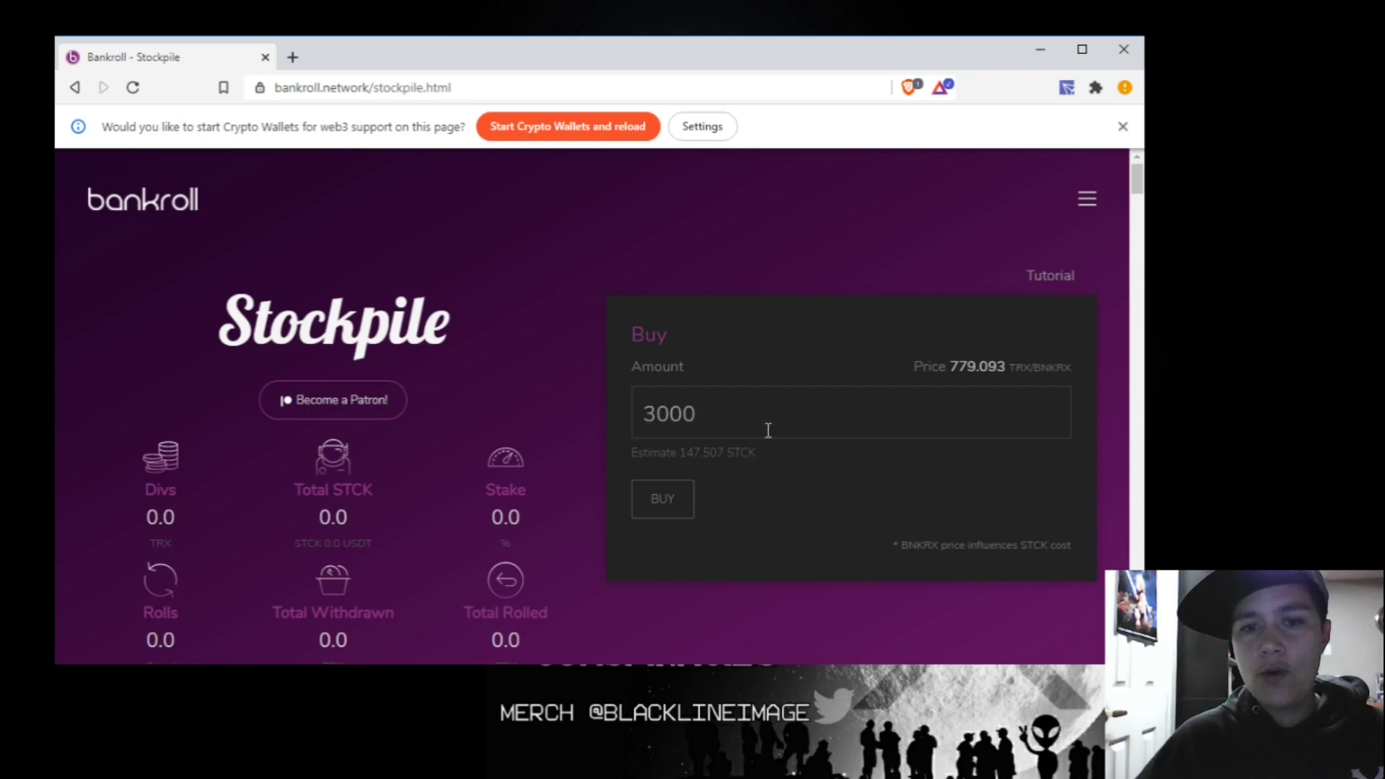
- Review the Stockpile account figures and highlight the asterisk of the note about BNKRX price influencing STCK cost
{"action": "scroll", "coordinate": [767, 432], "scroll_direction": "down", "scroll_amount": 1}
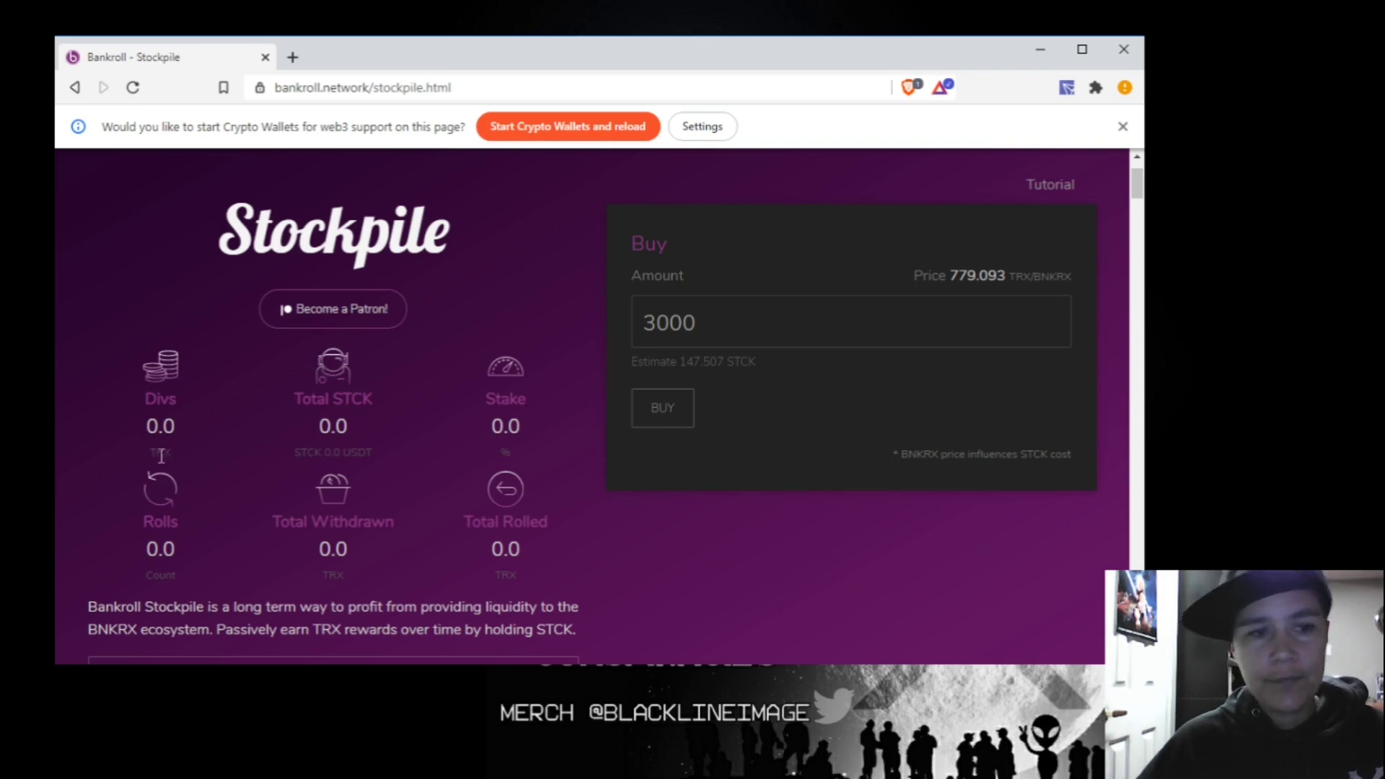
{"action": "scroll", "coordinate": [88, 389], "scroll_direction": "down", "scroll_amount": 1}
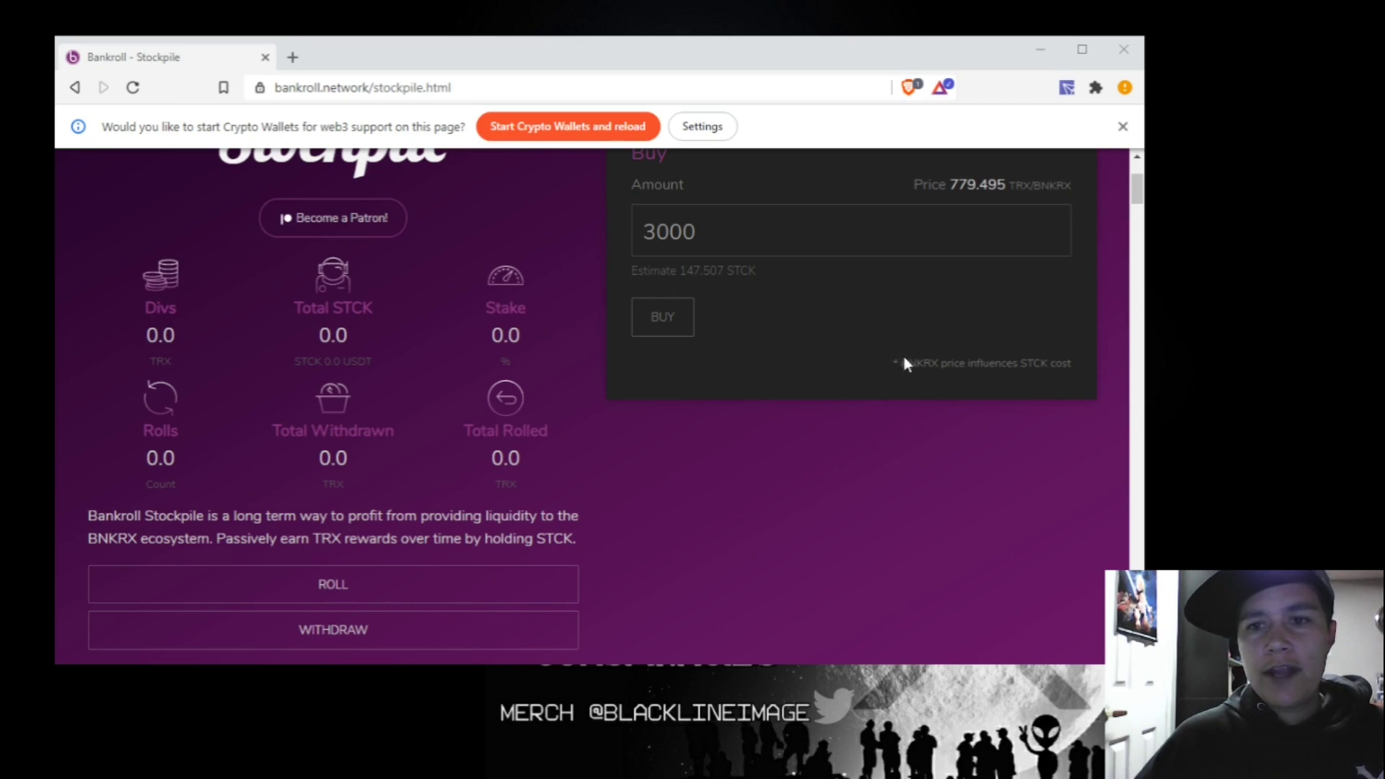
{"action": "left_click_drag", "start_coordinate": [902, 363], "coordinate": [863, 389]}
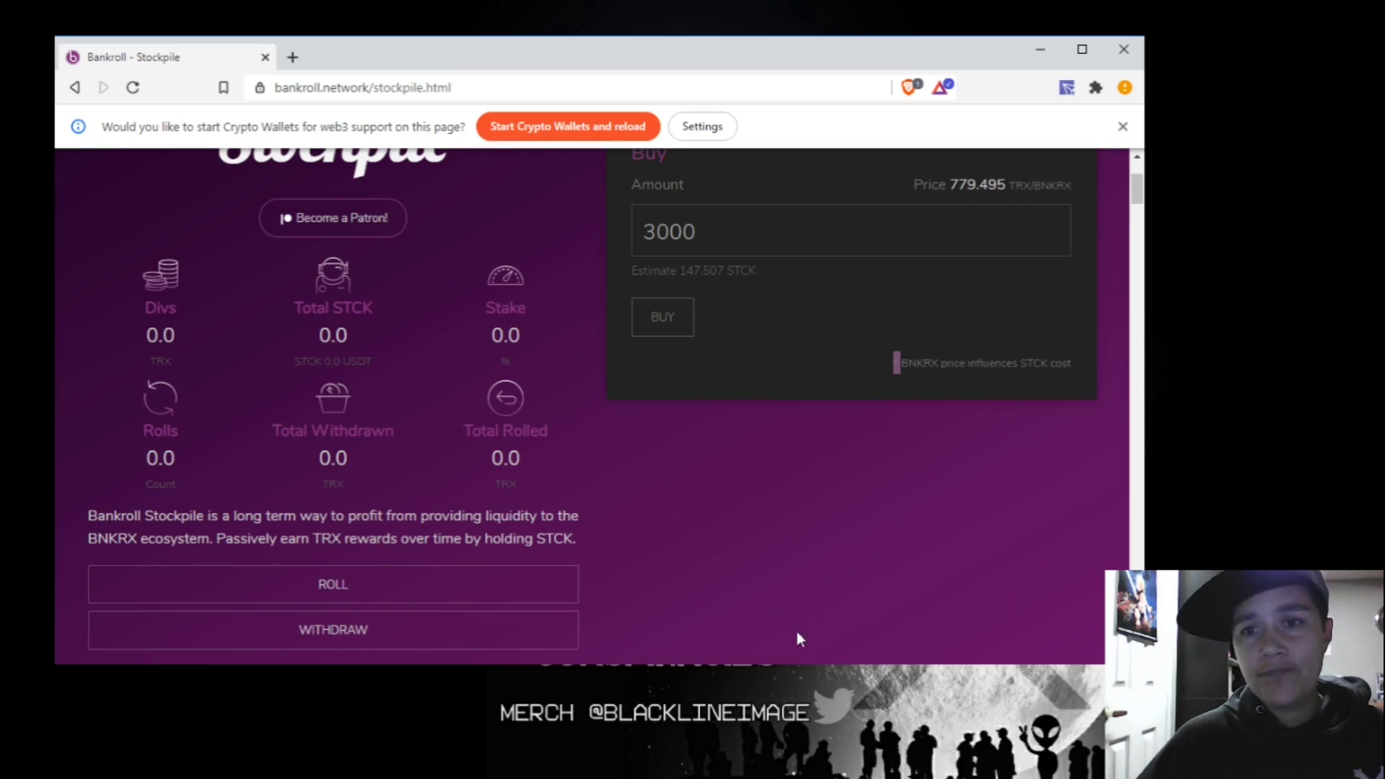
- Open the BNKR token page and go to its Swap trading page
{"action": "scroll", "coordinate": [585, 553], "scroll_direction": "up", "scroll_amount": 3}
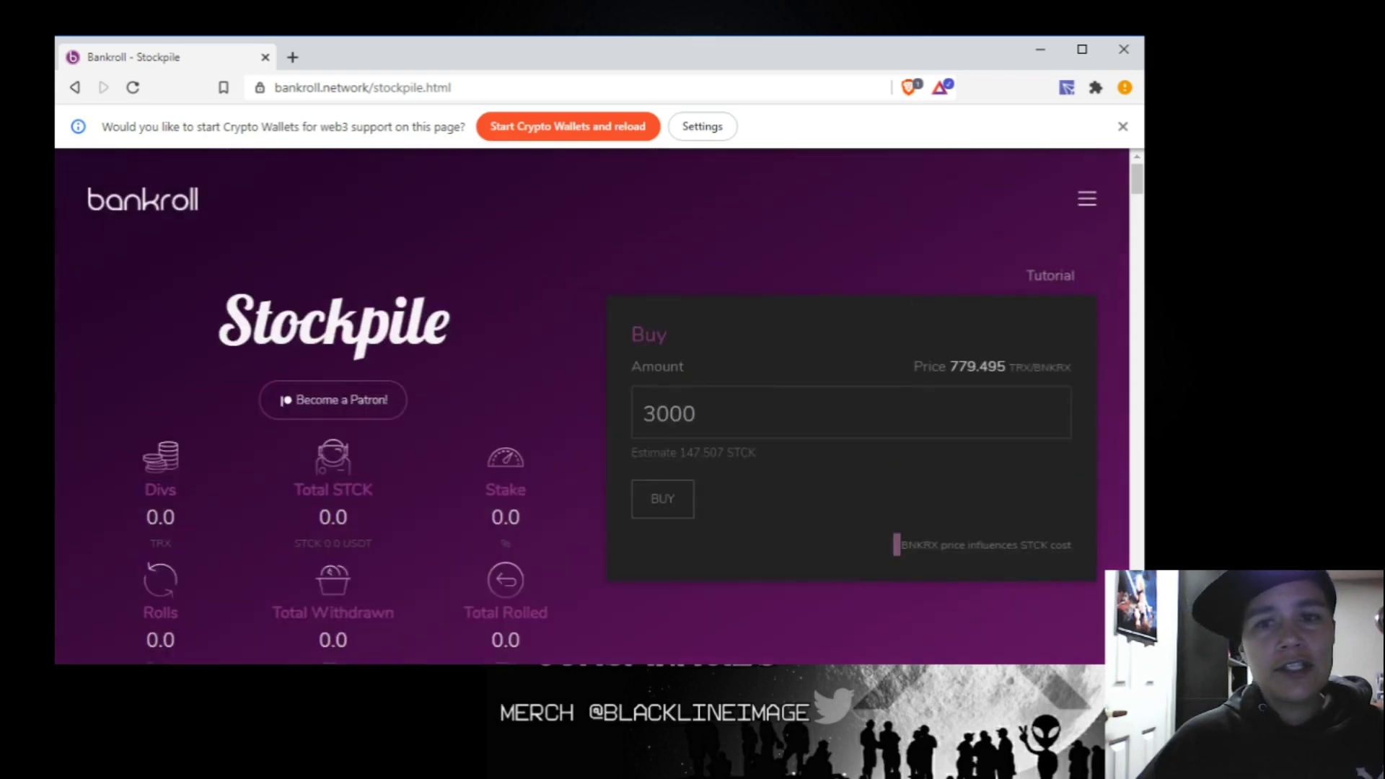
{"action": "left_click", "coordinate": [1086, 207]}
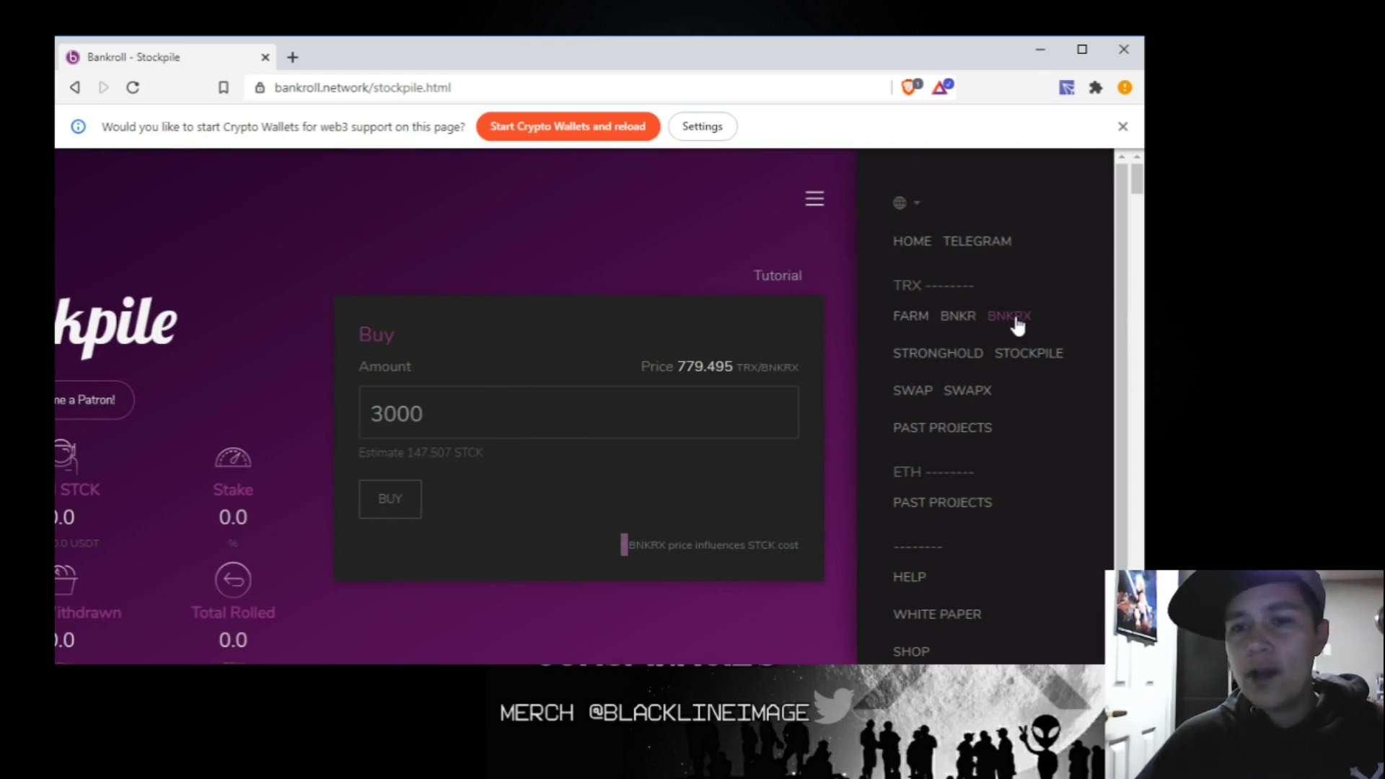
{"action": "left_click", "coordinate": [962, 319]}
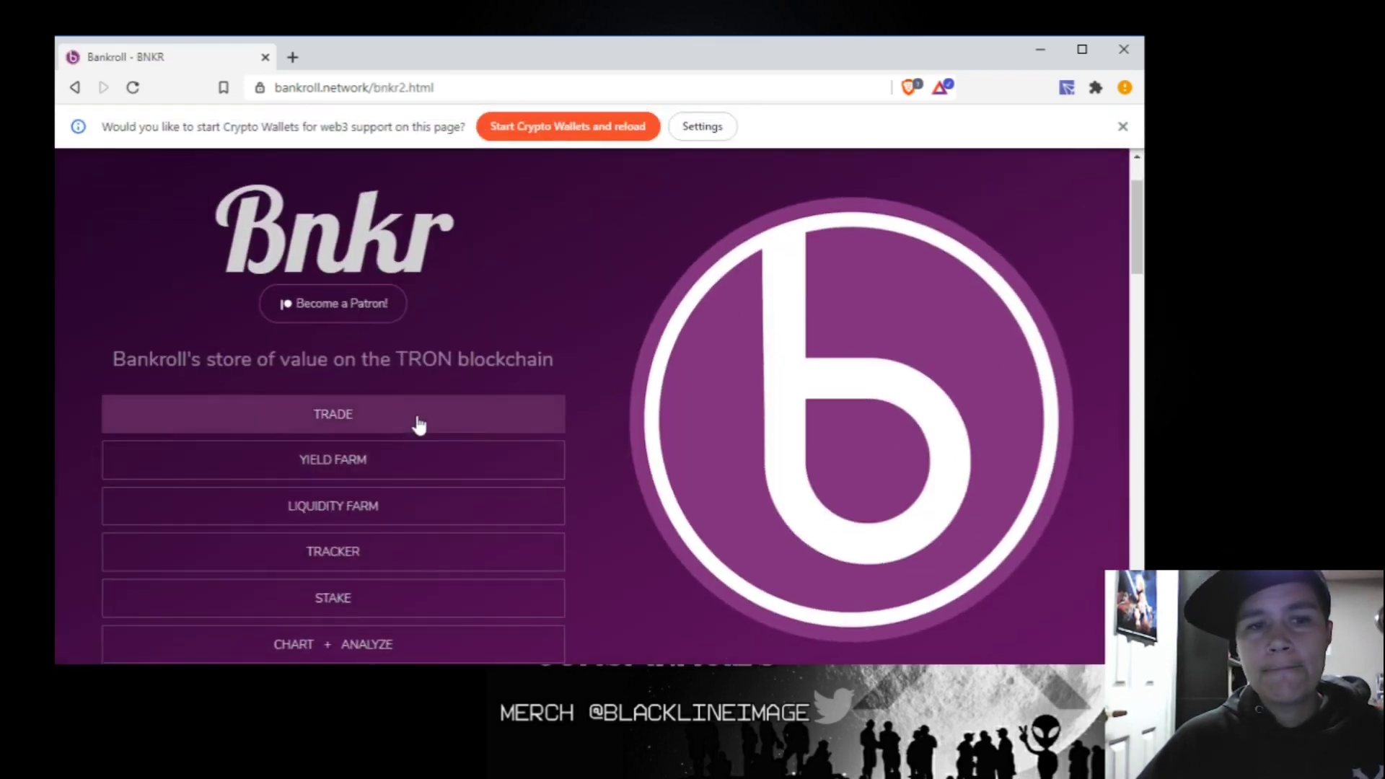
{"action": "left_click", "coordinate": [417, 423]}
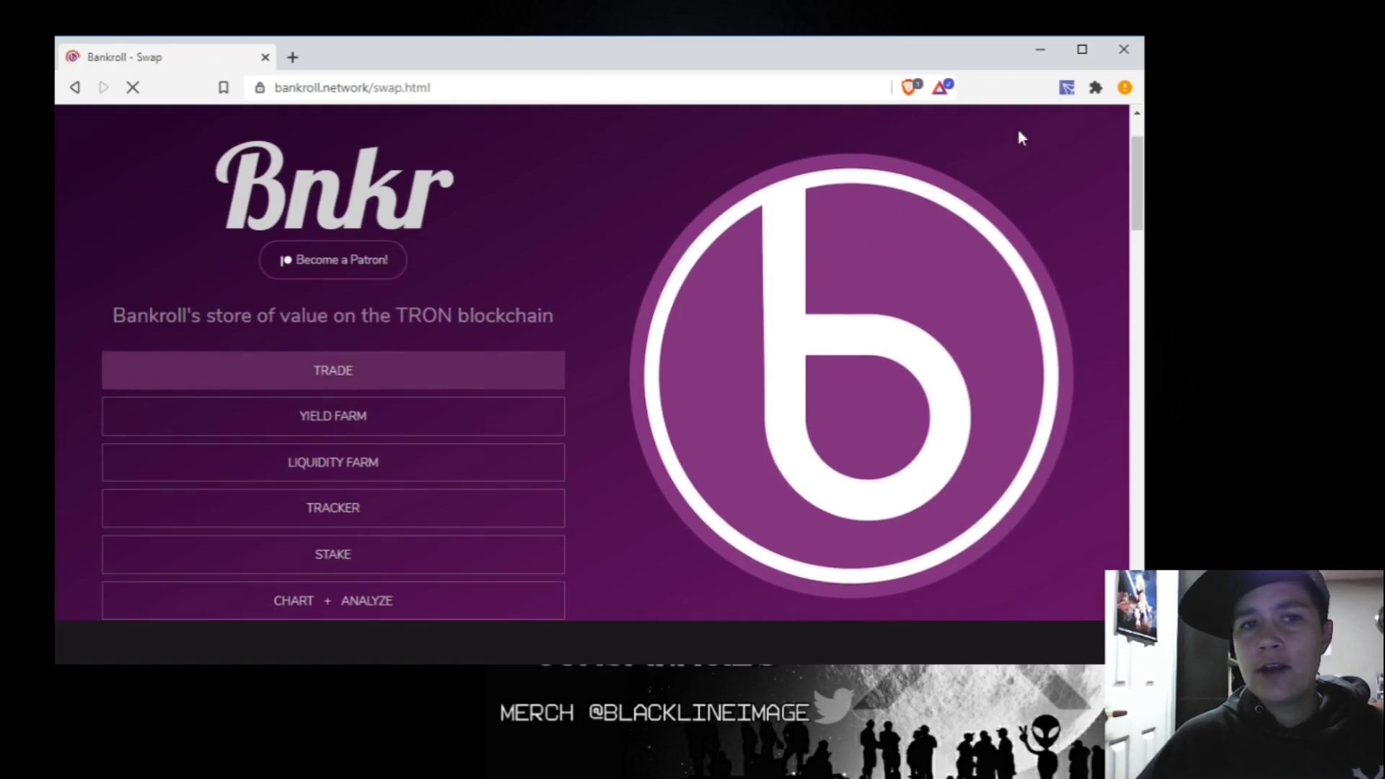
{"action": "left_click", "coordinate": [1087, 201]}
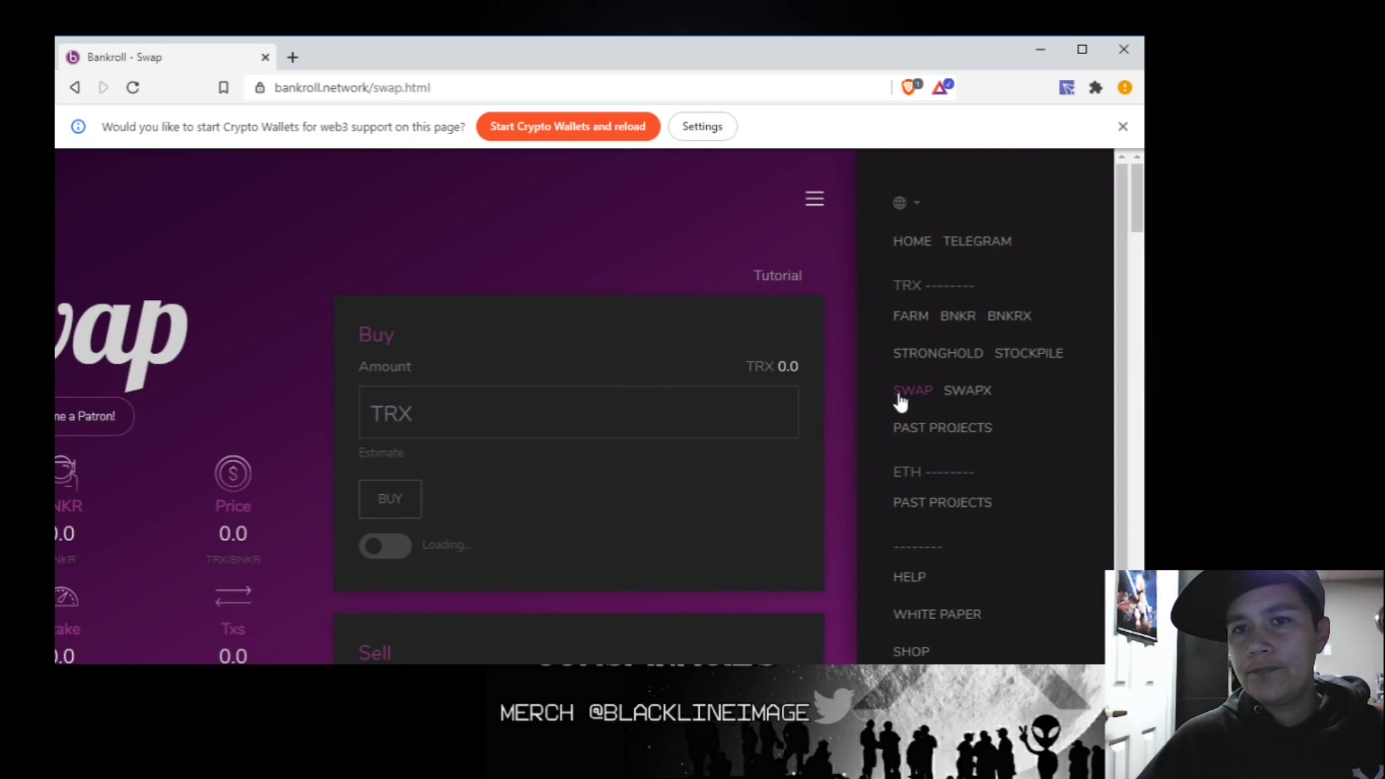
{"action": "left_click", "coordinate": [564, 184]}
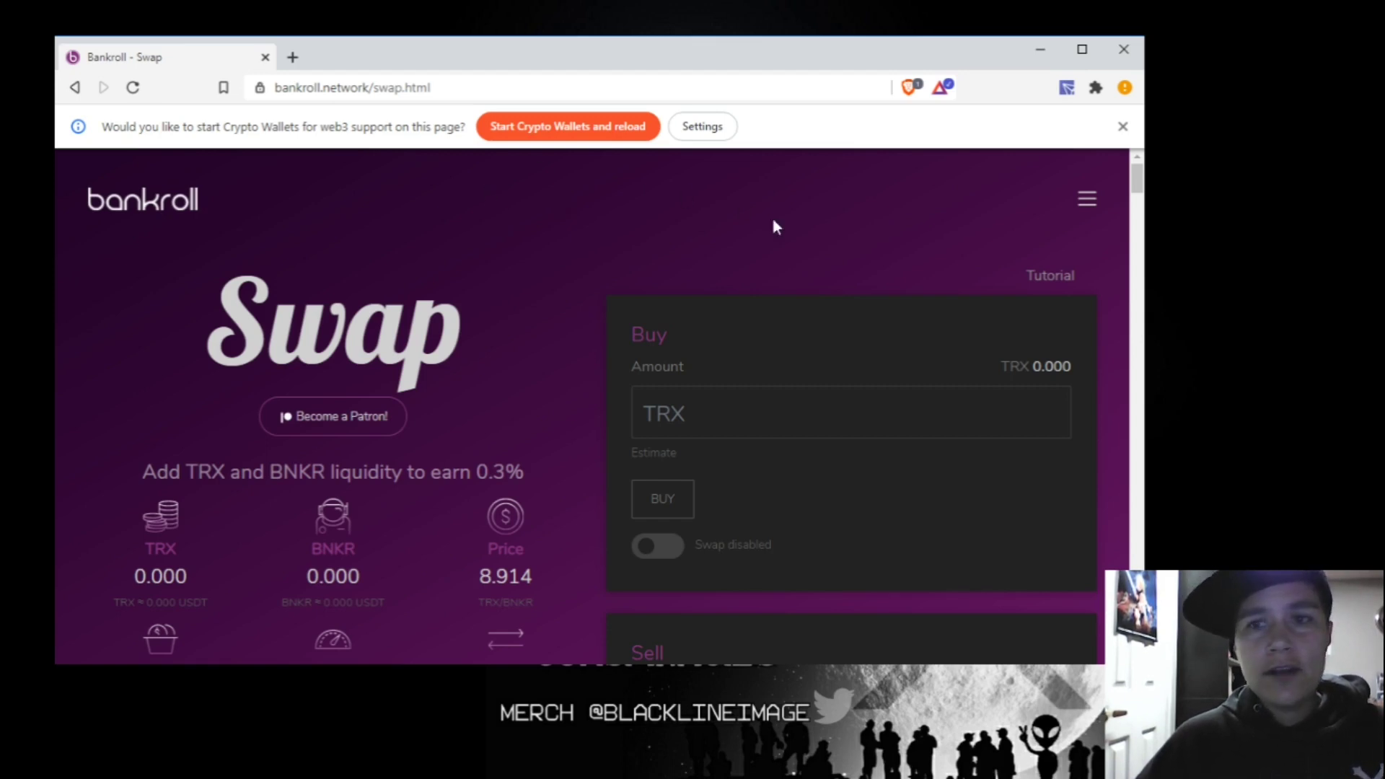
- Open the BNKRX token page and dismiss the Crypto Wallets web3 support notice
{"action": "left_click", "coordinate": [1090, 209]}
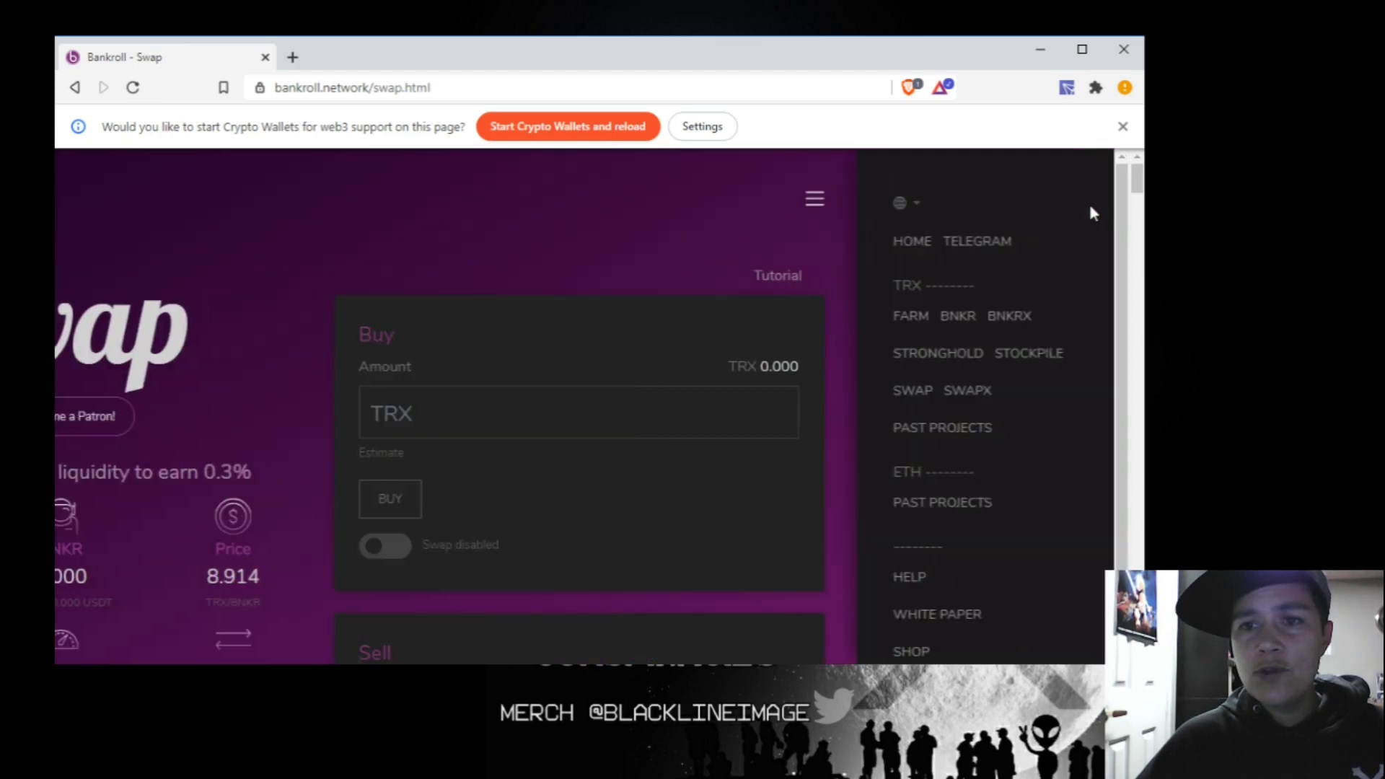
{"action": "left_click", "coordinate": [1014, 317]}
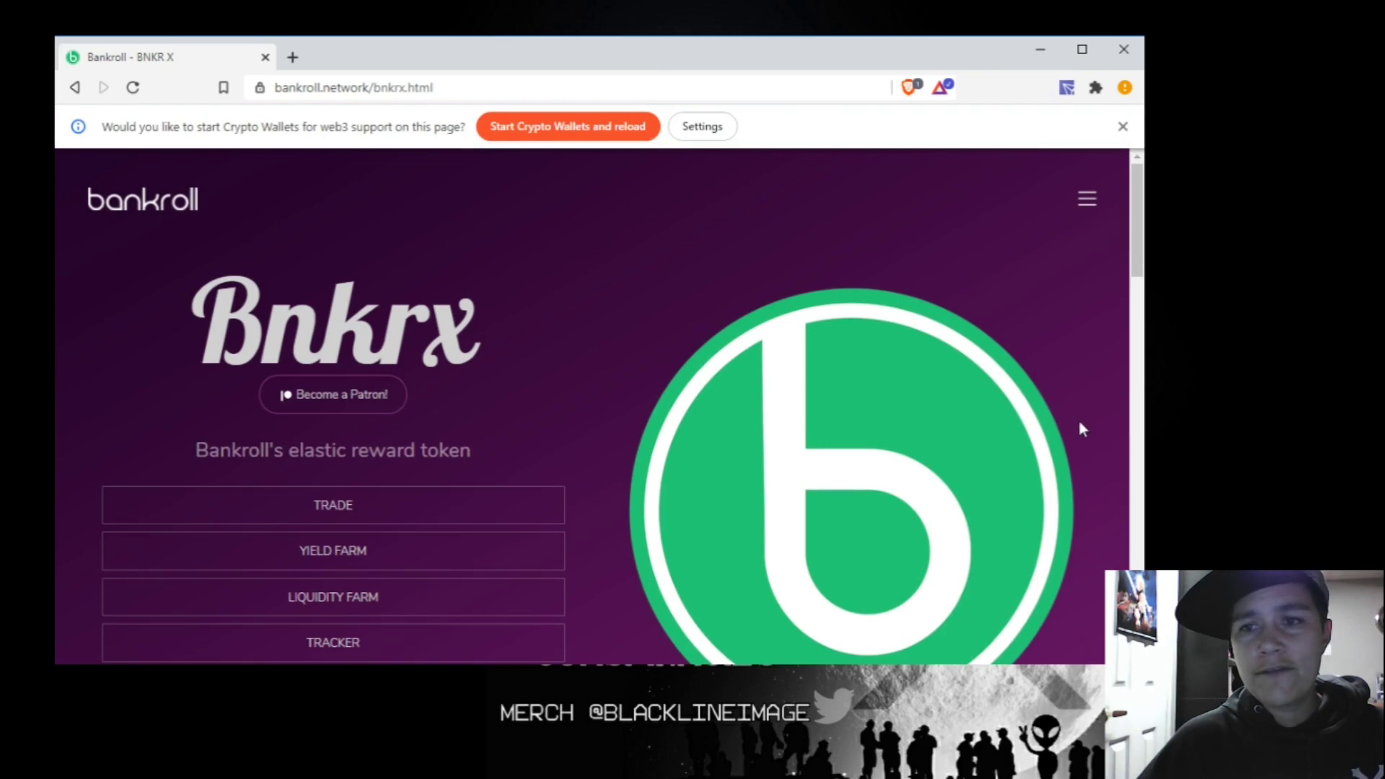
{"action": "left_click", "coordinate": [1122, 127]}
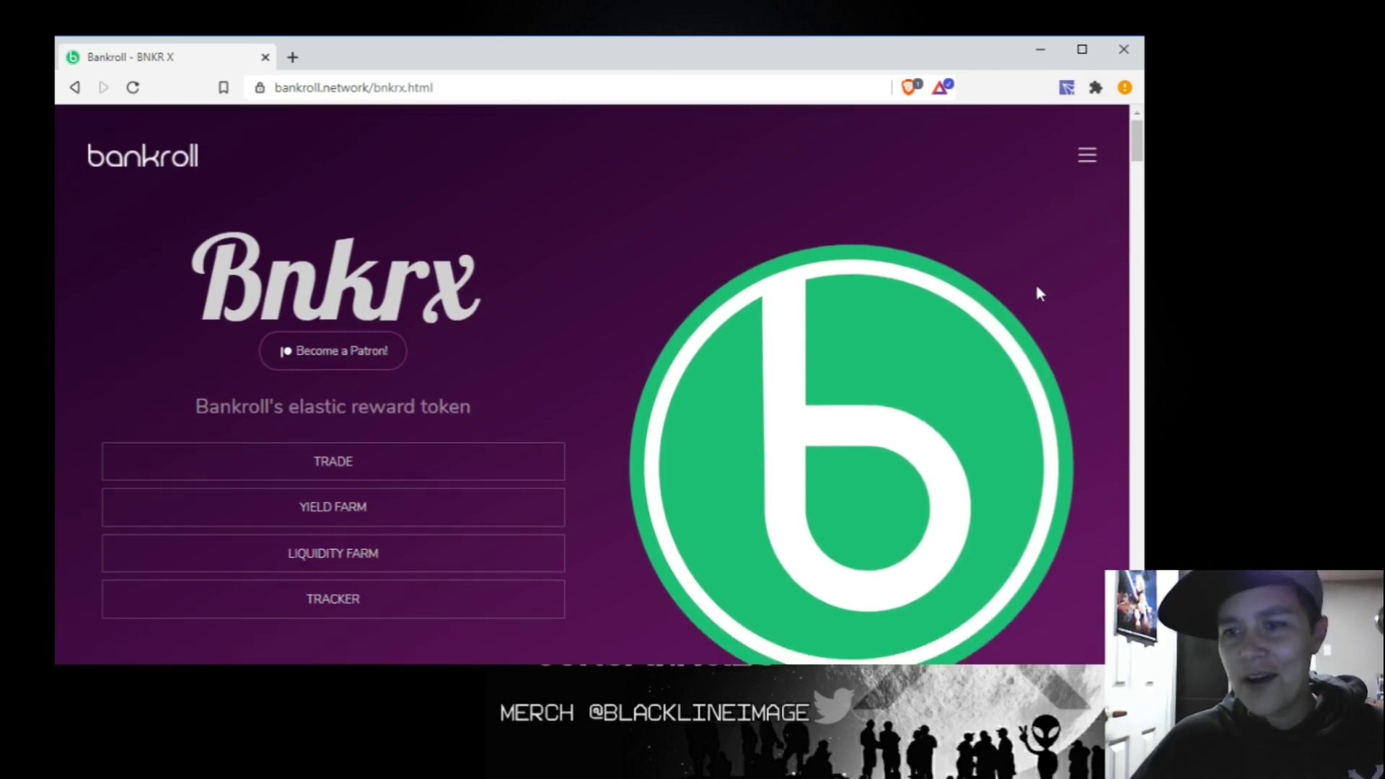